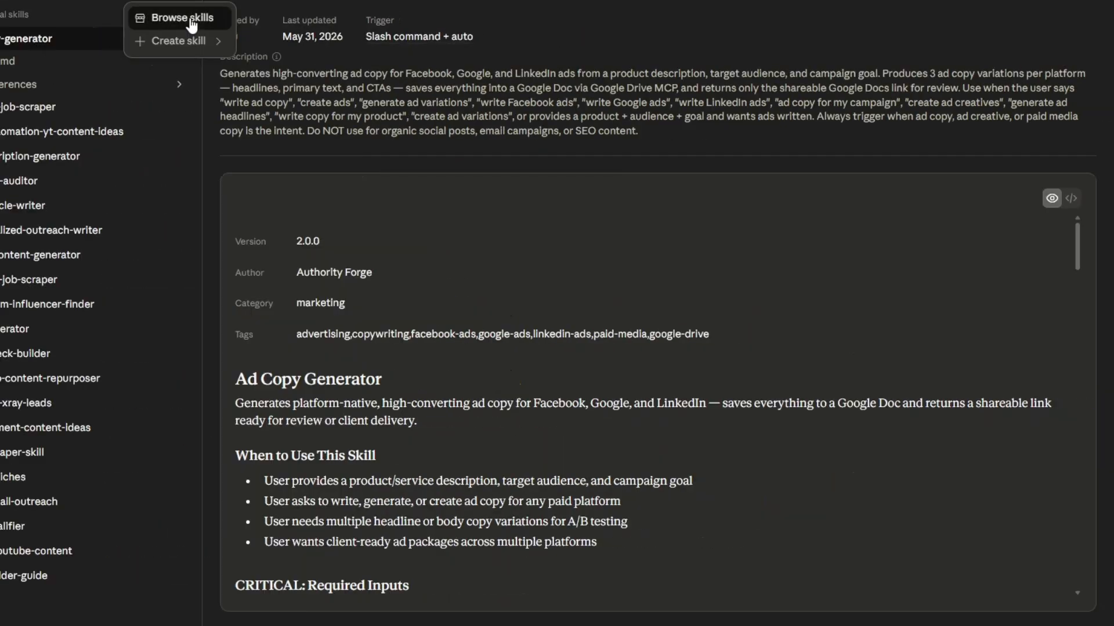
Start creating a new skill with Claude and send the prefilled skill-creator prompt
mouse_move(187, 49)
click(304, 45)
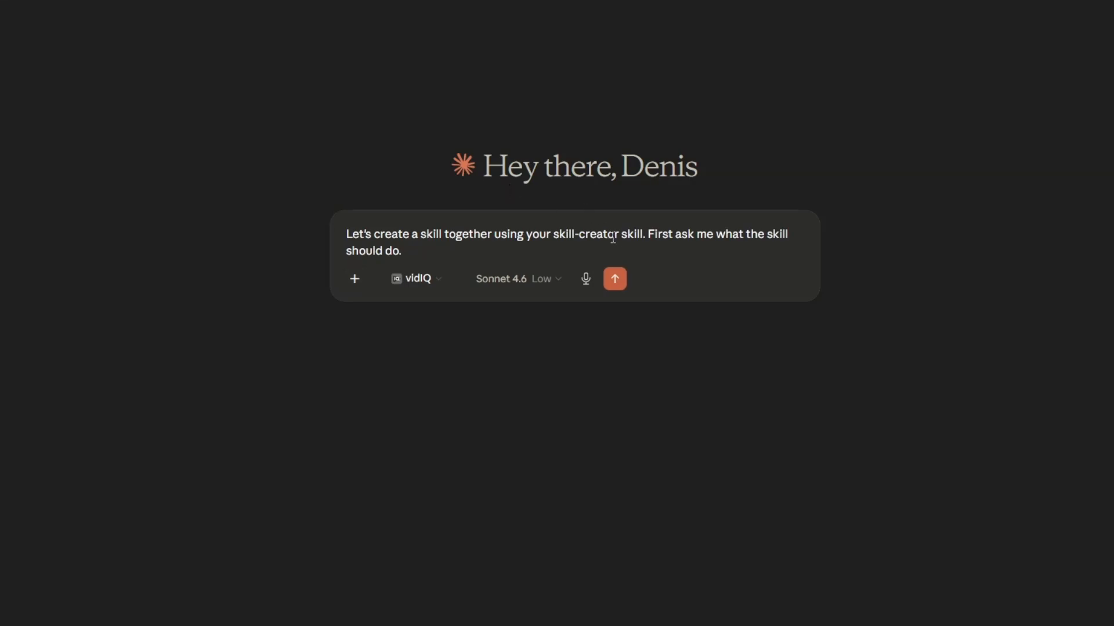
click(618, 284)
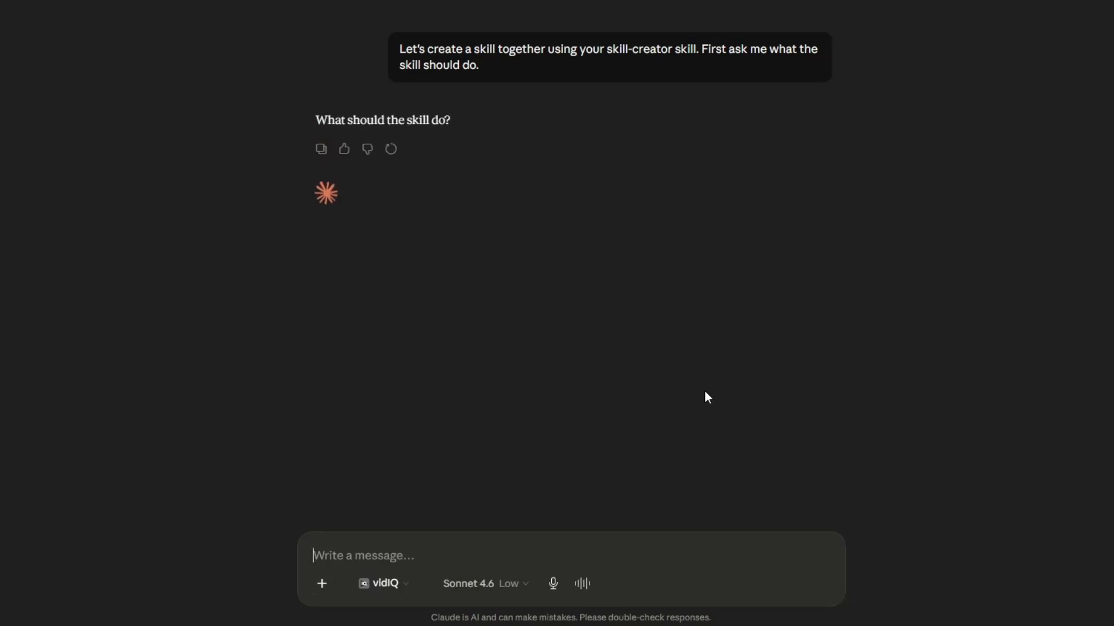
Request a skill that researches "Agency Leads" Google Sheet prospects, writes pre-call briefs with 5 discovery questions to a new Google Sheet, and returns only its link
text(Create a skill that pulls prospects from an "Agency Leads" Google Sheet (columns: Prospect Name, Company Name, Website URL), then researches each prospect using publicly available information to generate a structured pre-call brief including company overview, products or services, target audience, recent news or updates, likely pain points, opportunities, personalized talking points, and 5 discovery questions, then writes all results back into a new Google Sheet with one row per prospect and clearly labeled columns for each field, and returns only the shareable Google Sheets link for review.)
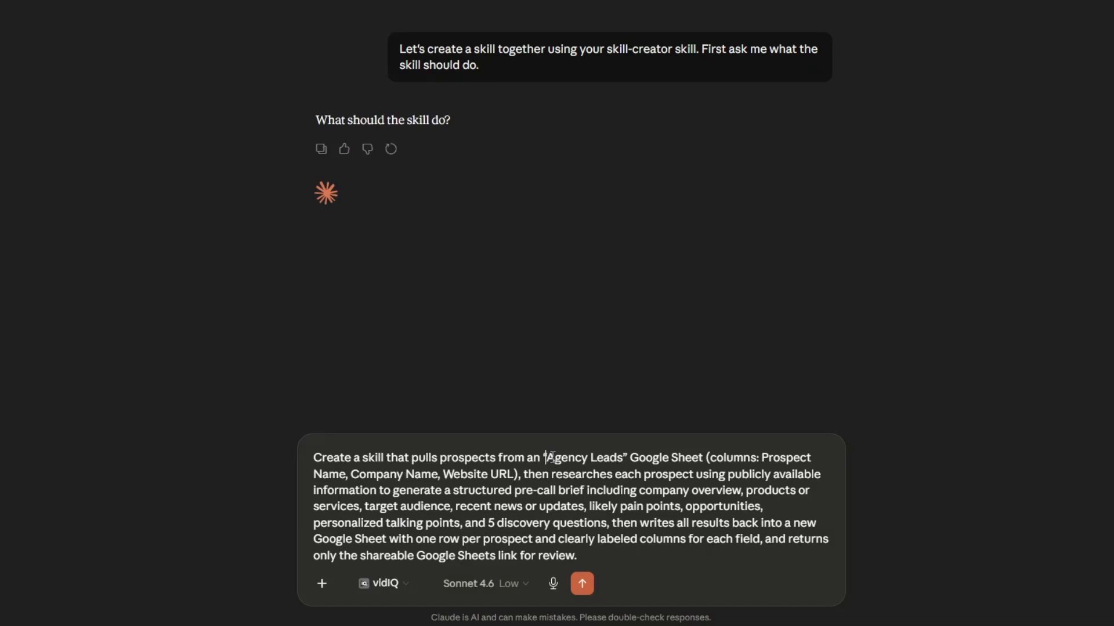
drag(545, 458, 706, 455)
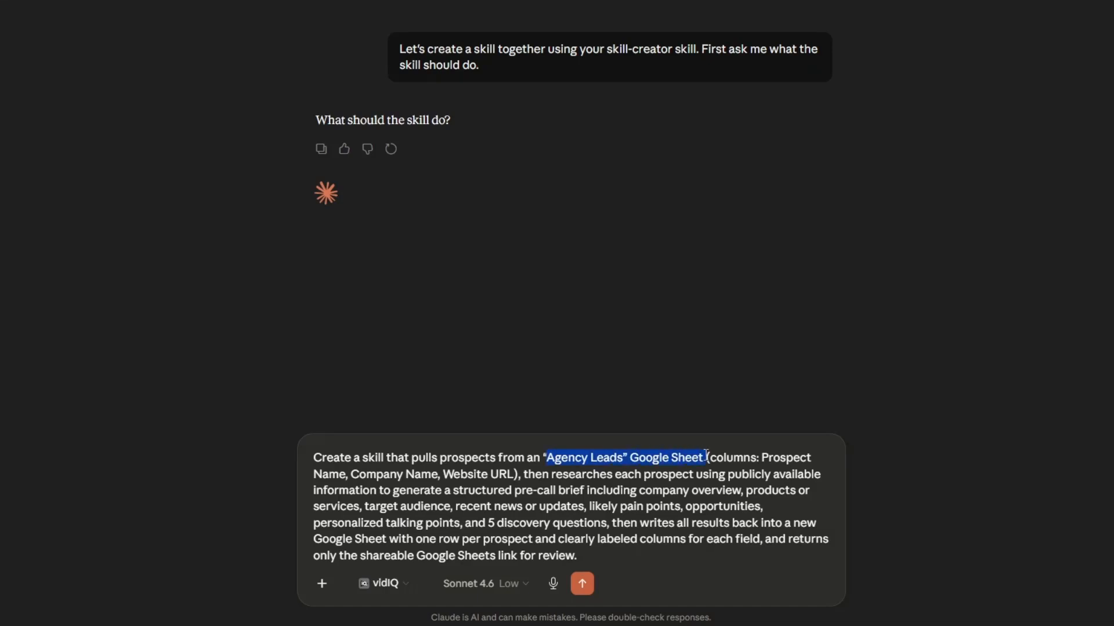
click(700, 460)
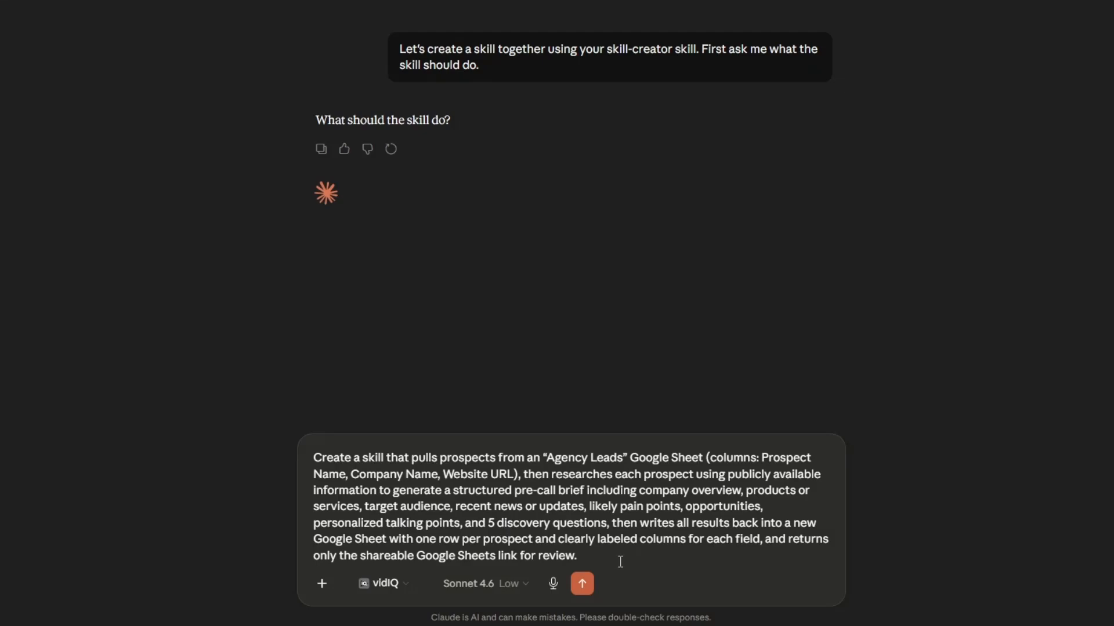
key(Return)
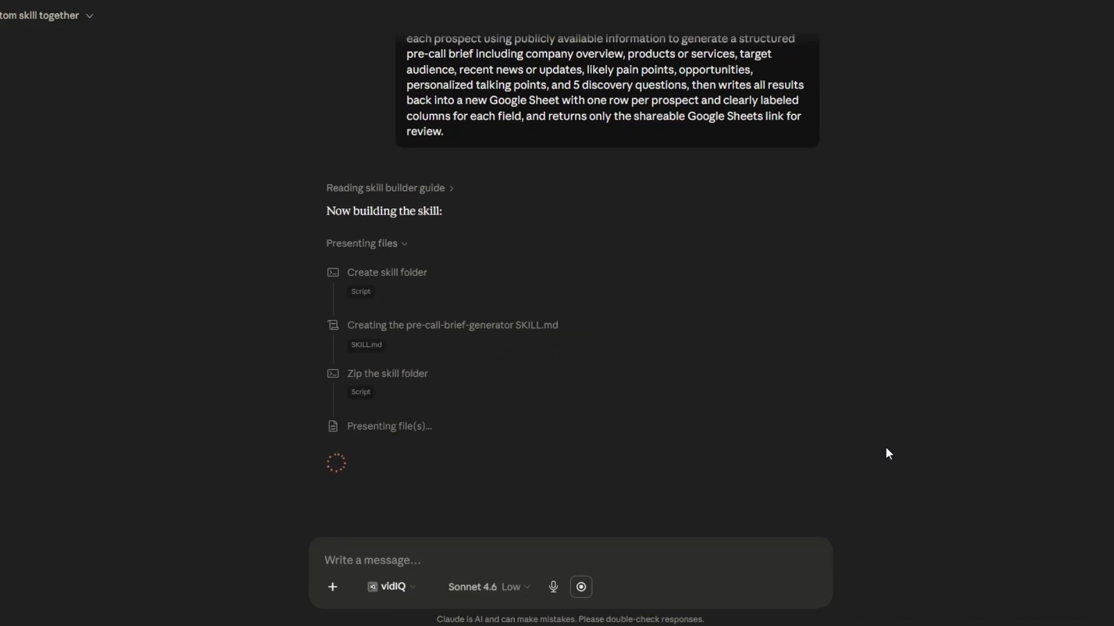
Upload the generated pre-call-brief-generator skill file to the personal skills
scroll(447, 280, up, 10)
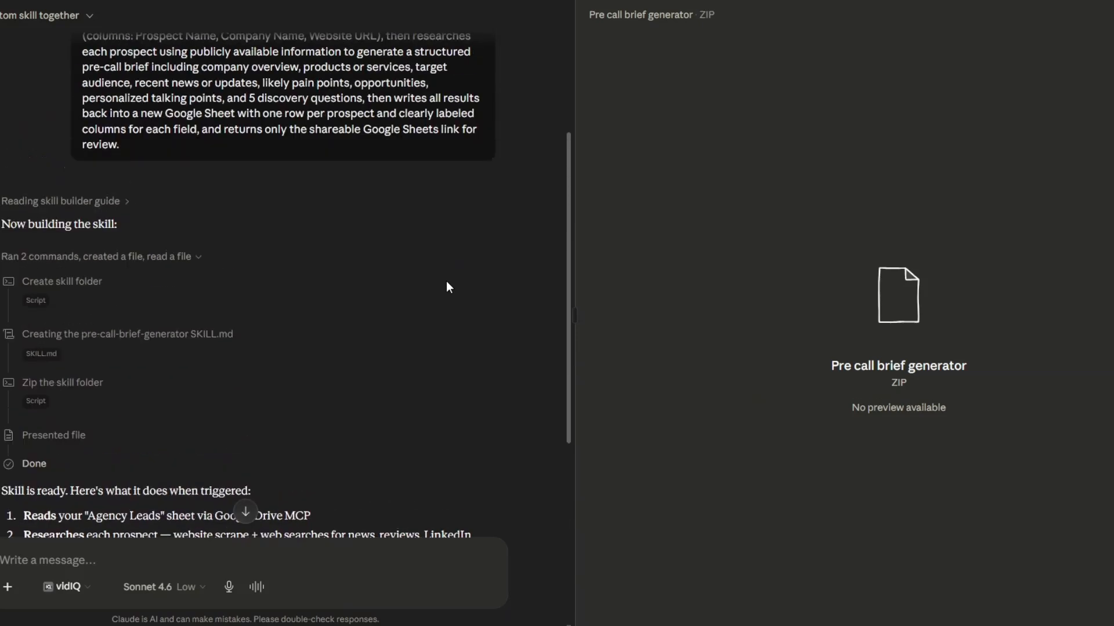
scroll(374, 261, down, 3)
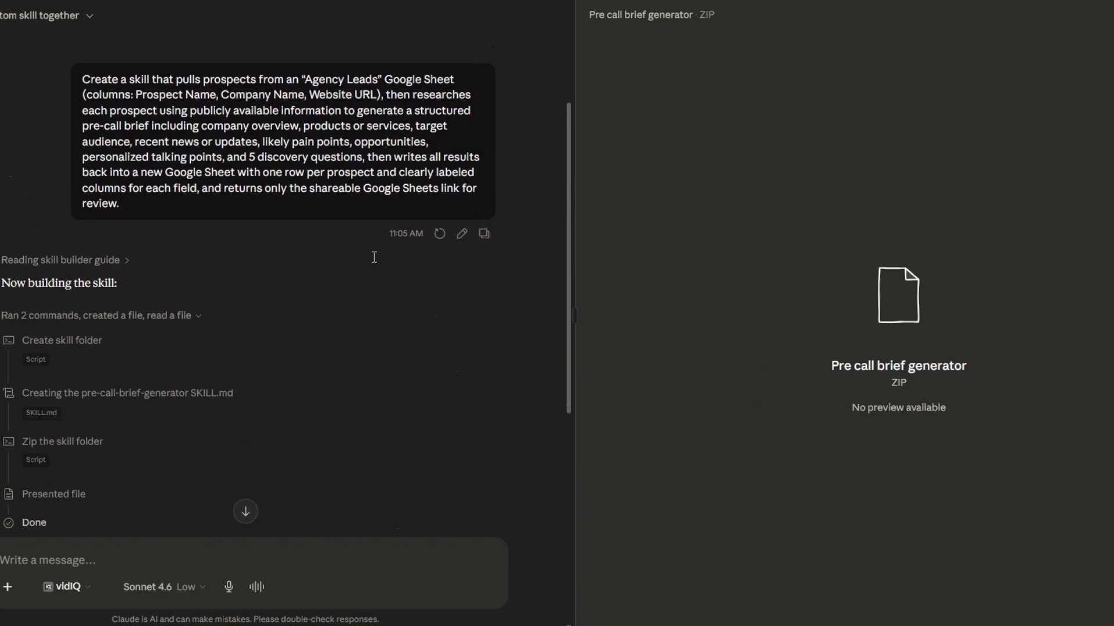
scroll(374, 264, down, 4)
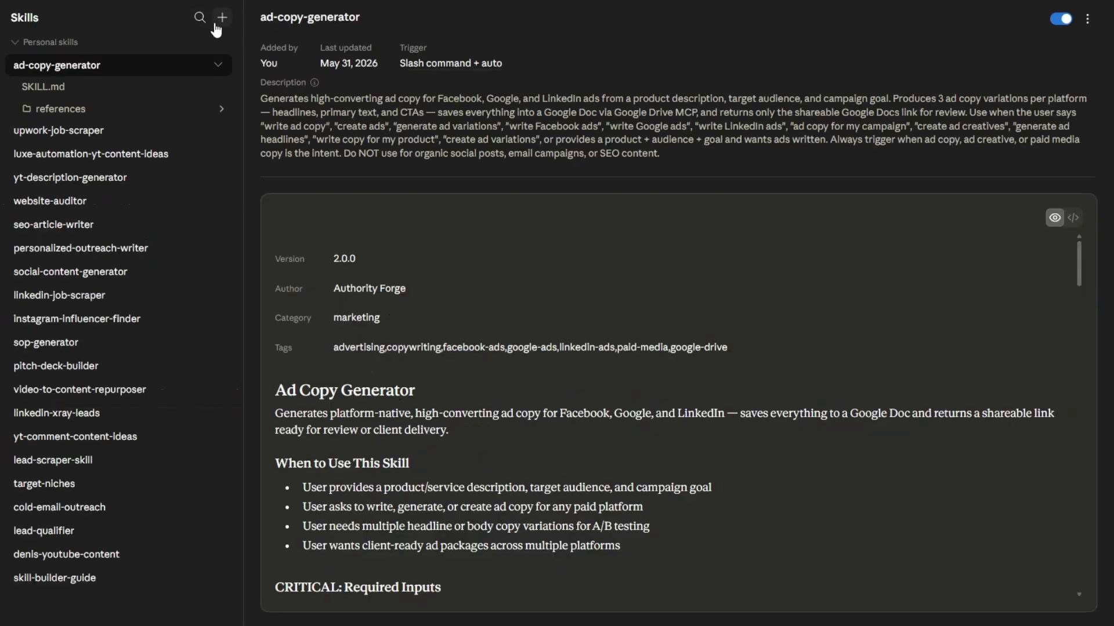
click(222, 17)
mouse_move(244, 68)
click(316, 116)
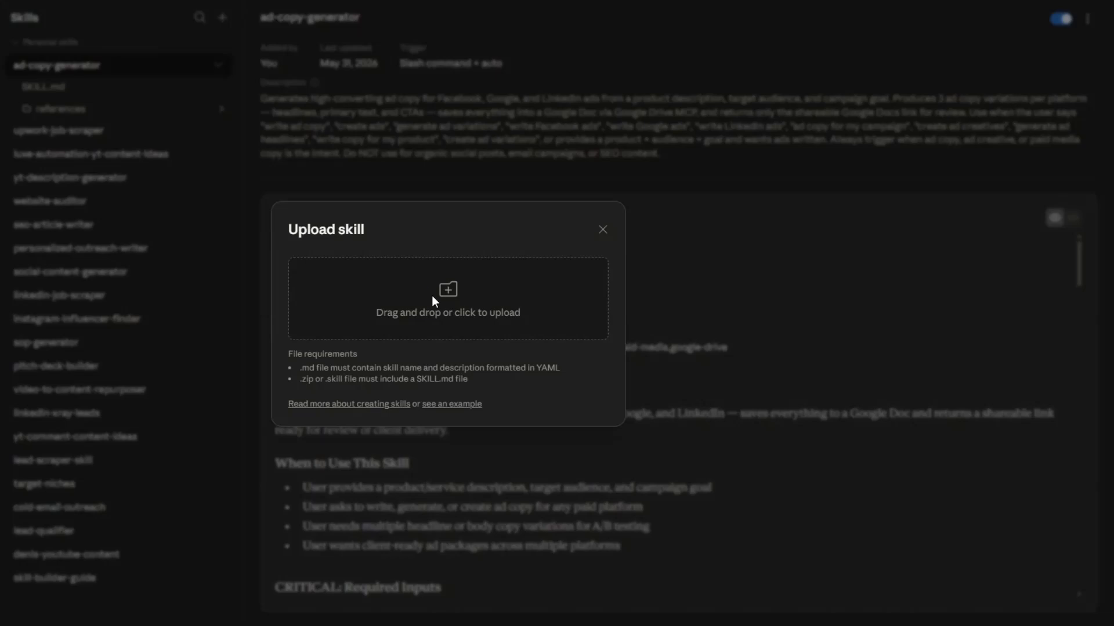
click(431, 295)
key(Return)
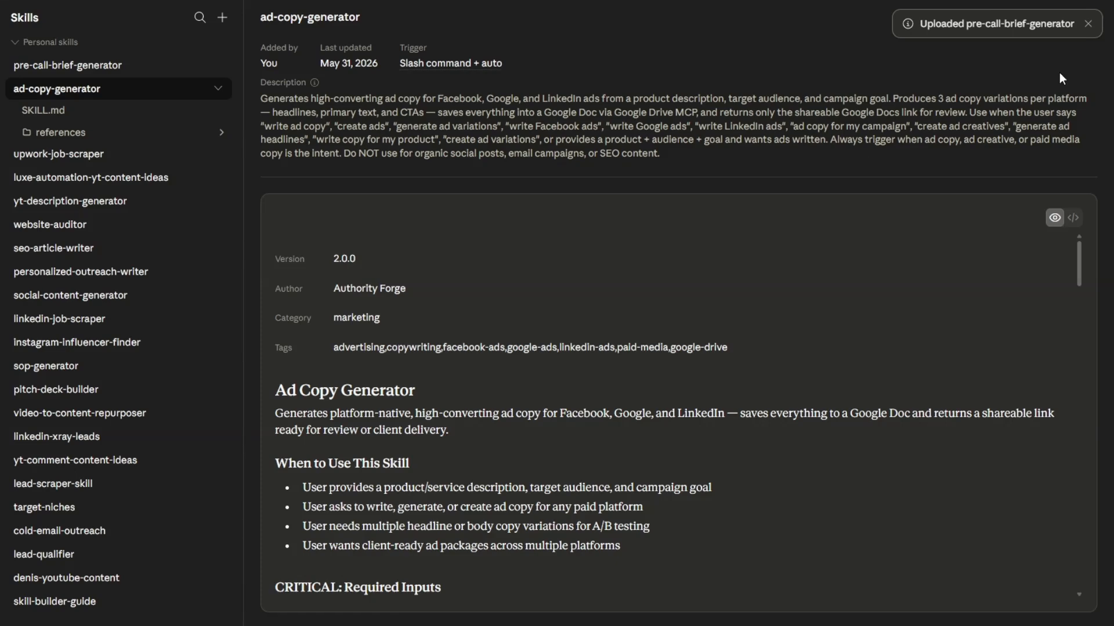
Open the pre-call-brief-generator skill and read through its instructions from the required inputs to the quality checklist
click(121, 67)
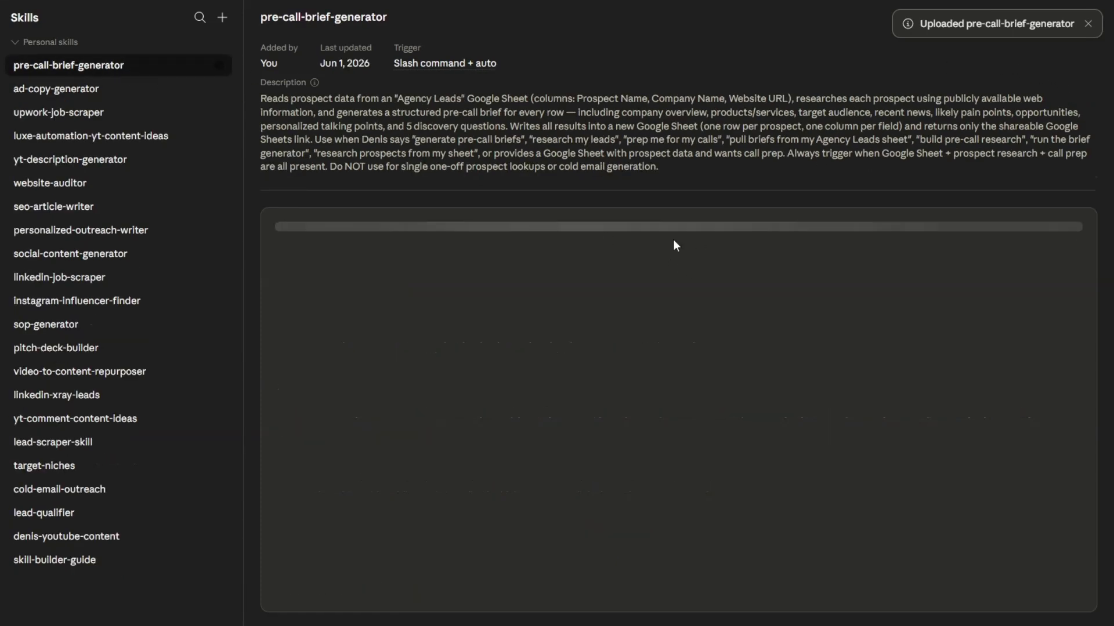
scroll(748, 293, down, 3)
scroll(755, 303, down, 10)
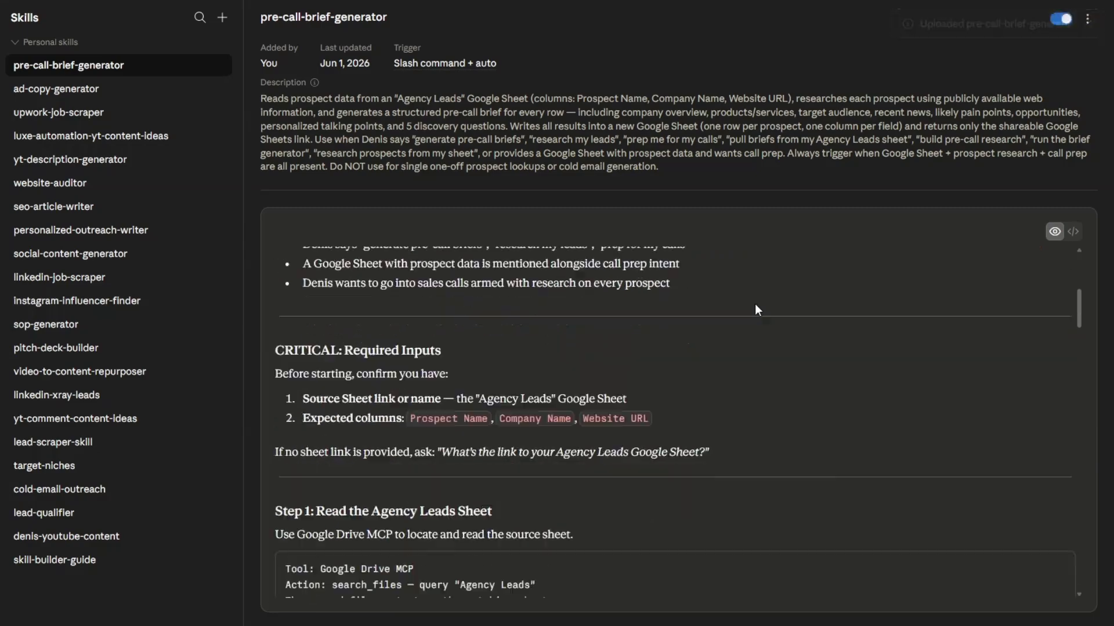
scroll(756, 306, down, 12)
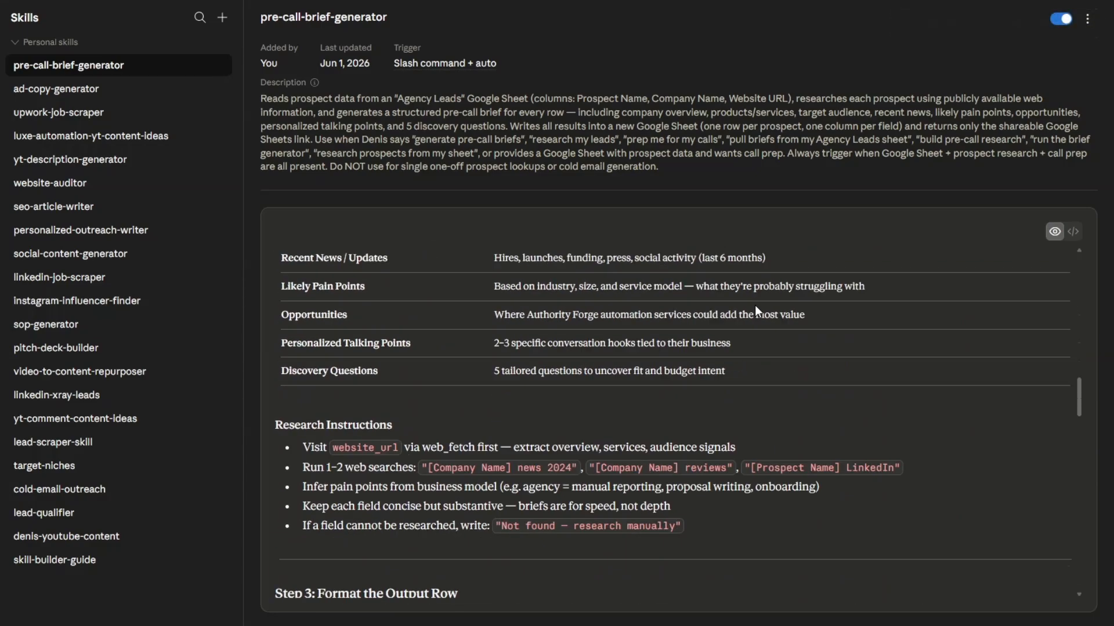
scroll(757, 312, down, 15)
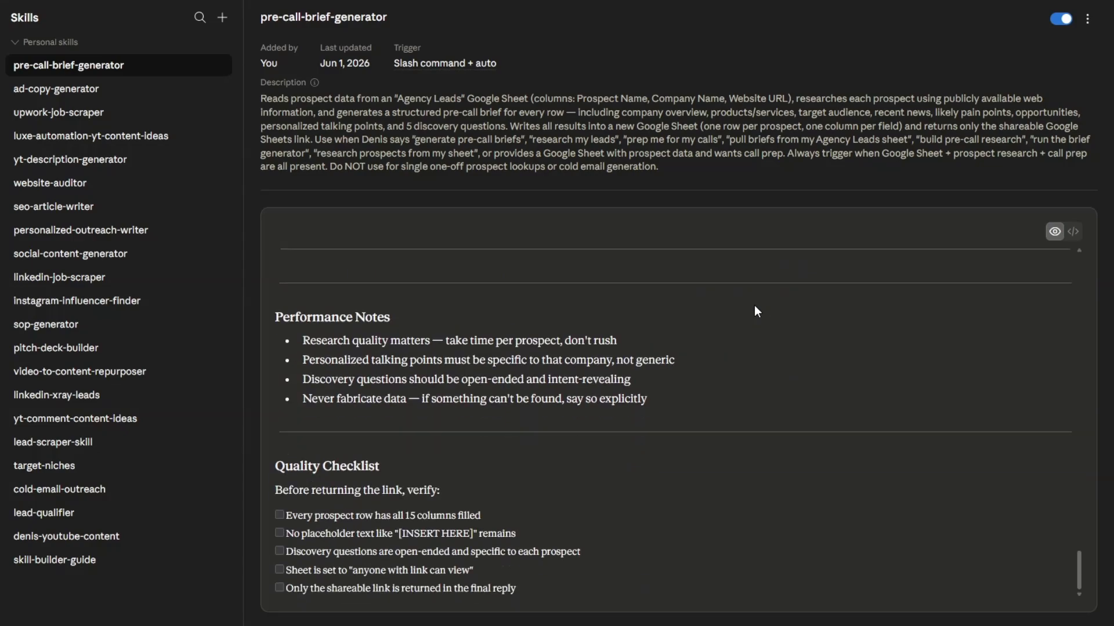
drag(1077, 573, 986, 280)
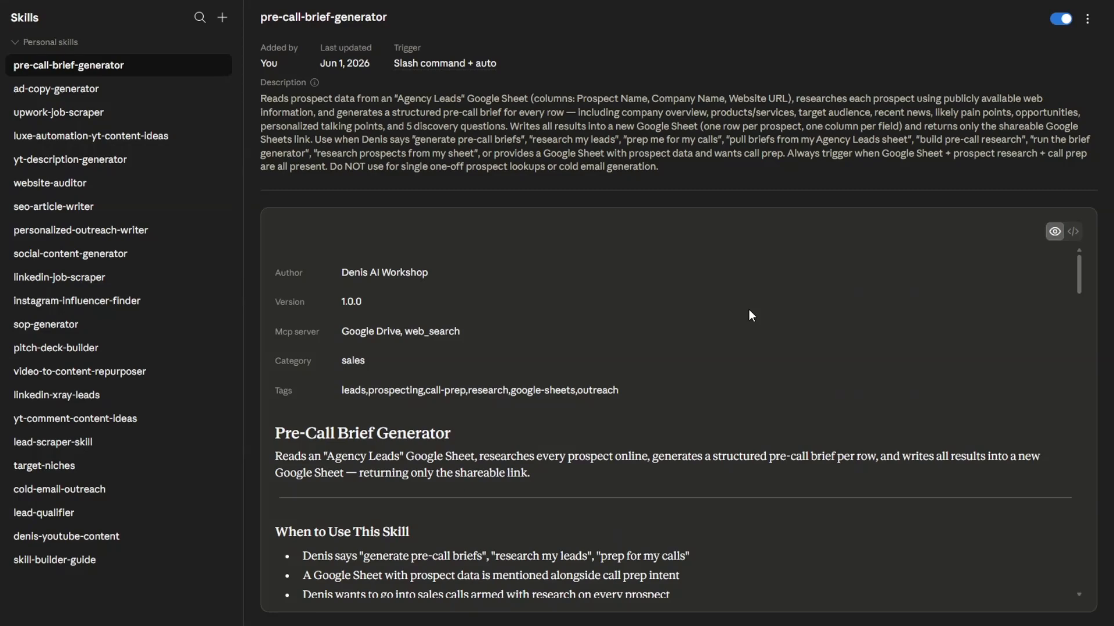
Open a chat from the pre-call-brief-generator skill's options and clear the prefilled editing prompt
click(1087, 19)
click(1041, 82)
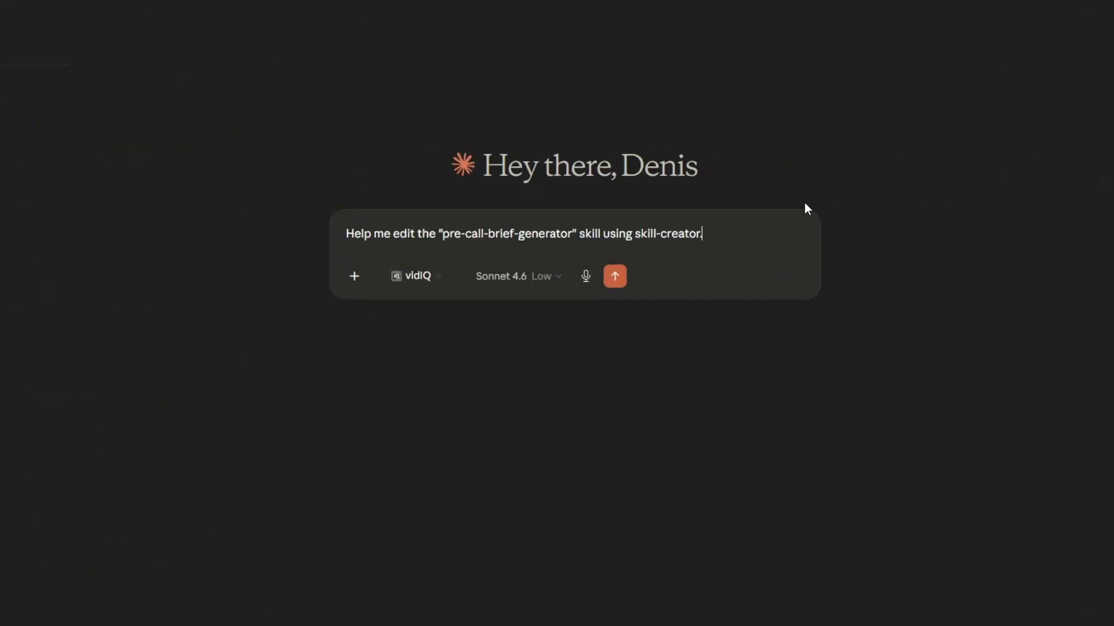
drag(713, 234, 350, 228)
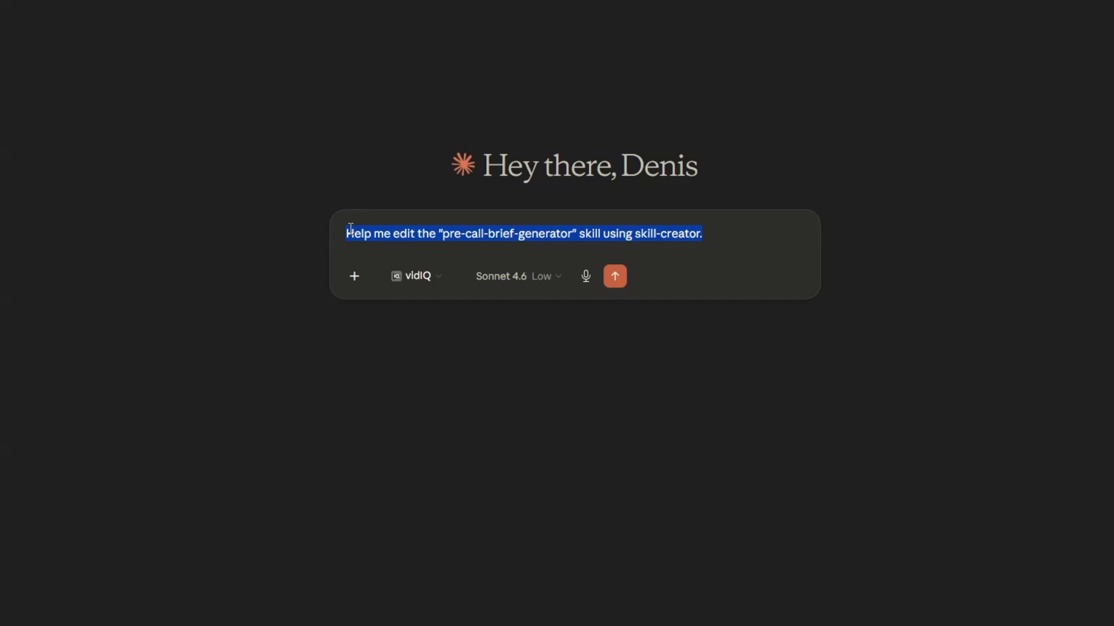
key(BackSpace)
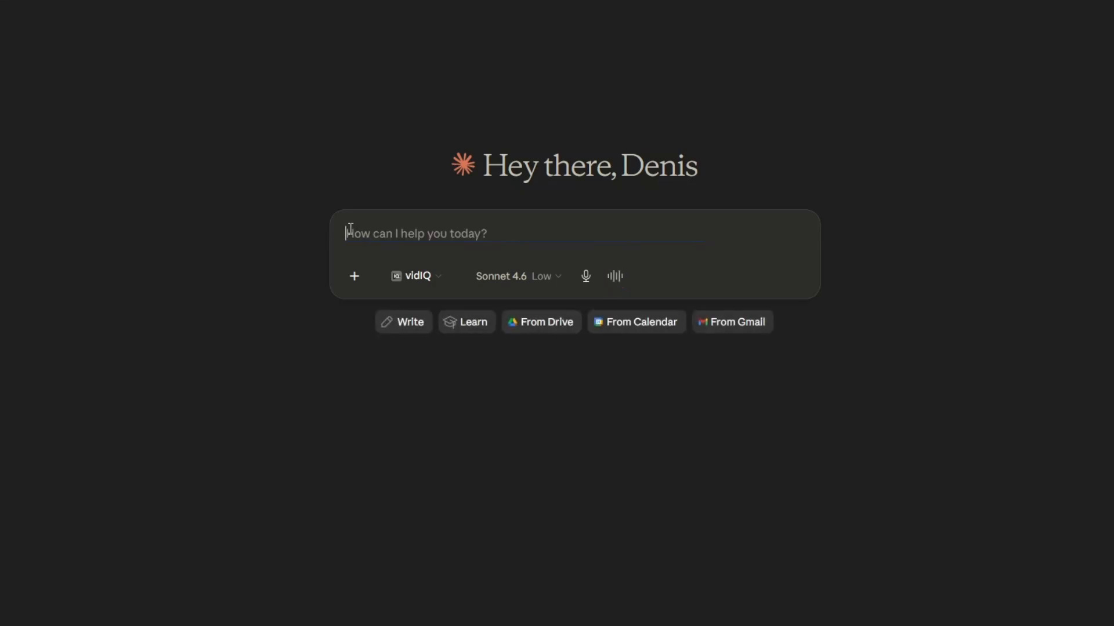
Invoke pre-call-brief-generator with a prompt for concise "Agency Leads" briefs, max 2 searches per prospect, written only to Google Sheets, one row per prospect
text(/)
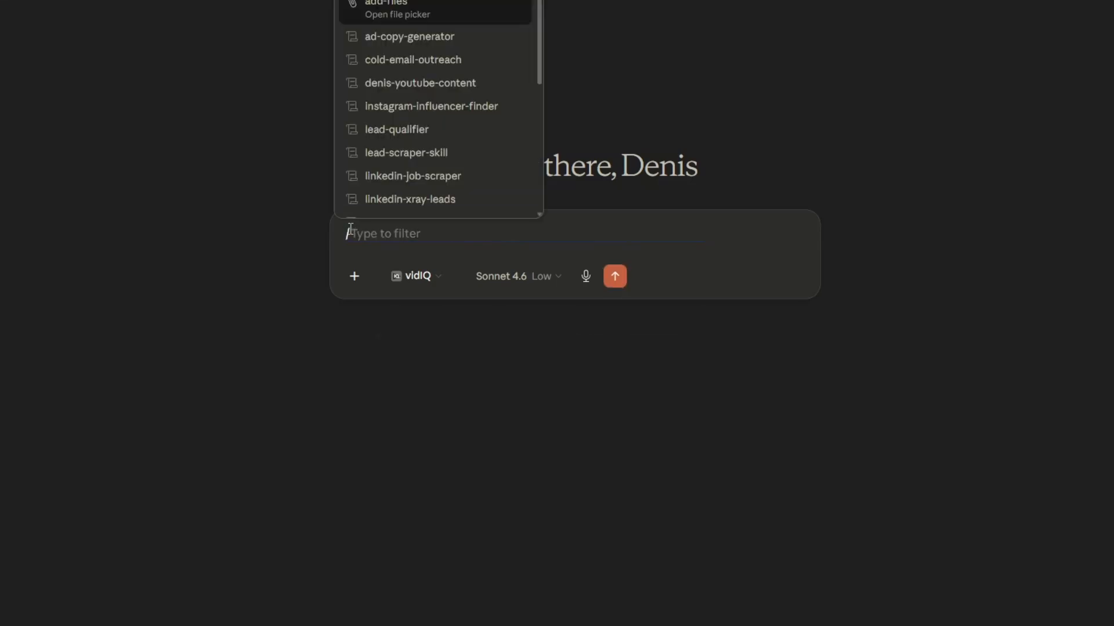
scroll(447, 87, down, 5)
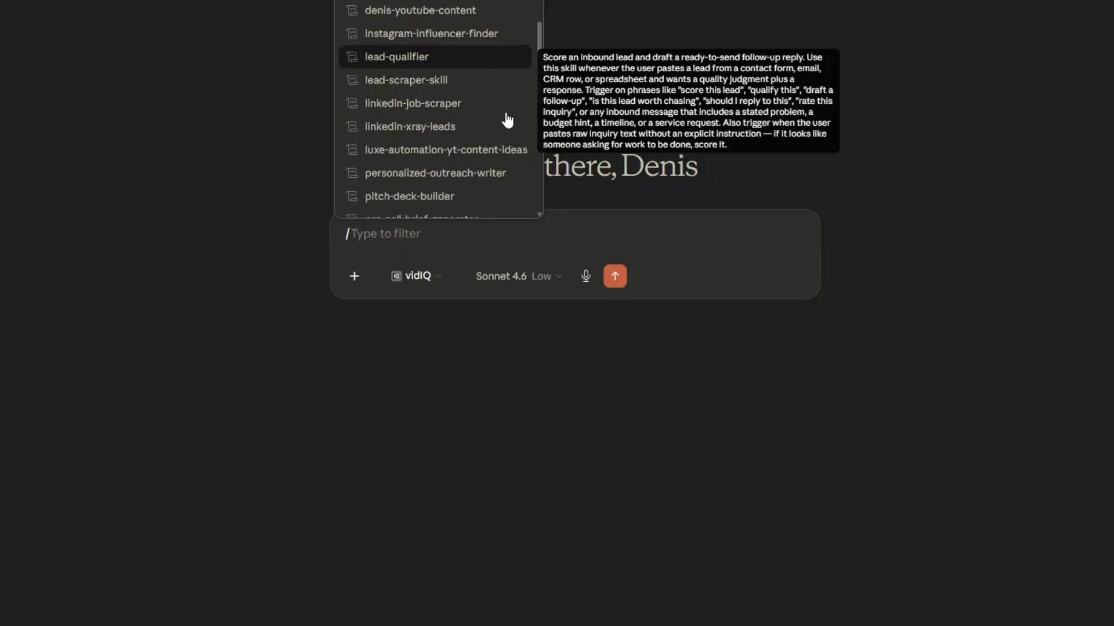
click(441, 147)
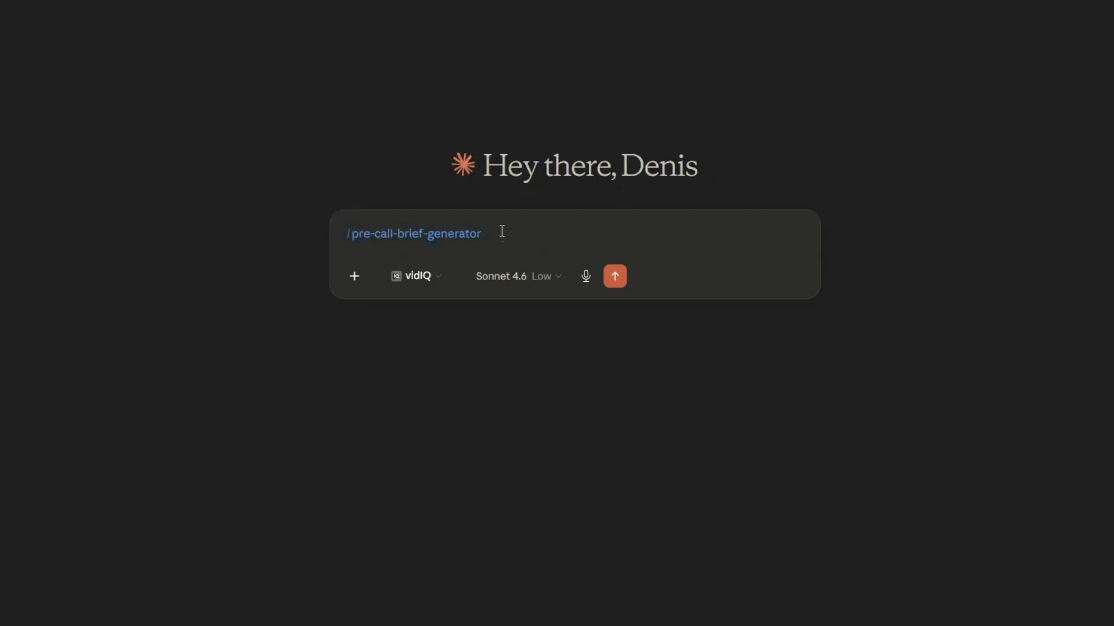
text(Use this skill to pull prospects from an "Agency Leads" Google Sheet (columns: Prospect Name, Company Name, Website URL), do light research (max 2 searches per prospect), and generate a concise pre-call brief with company overview, products/services, target audience, recent updates, pain points, opportunities, talking points, and 5 discovery questions. Write results as rows in a Google Sheet (one row per prospect) with columns: Prospect Name, Company Name, Website URL, Company Overview, Products/Services, Target Audience, Recent Updates, Pain Points, Opportunities, Talking Points, Discovery Questions. Do not create files, docs, or CSVs. Only write or append to Google Sheets. Return only the Google Sheets link and stop.)
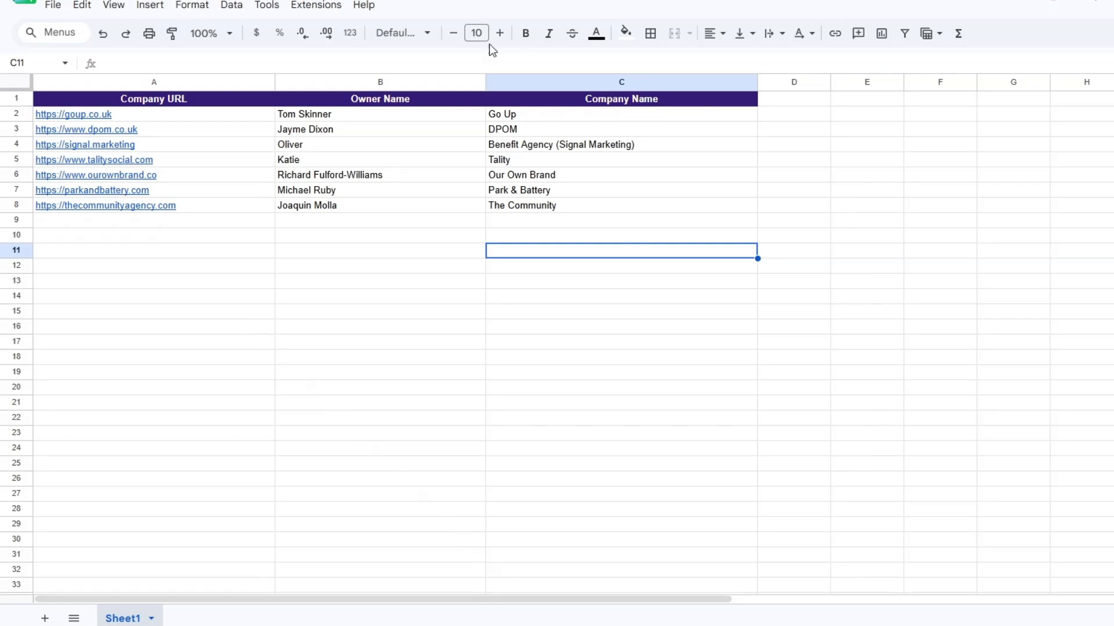
Switch to the source lead list in Google Sheets and examine its Company URL, Owner Name and Company Name columns
click(285, 313)
click(221, 256)
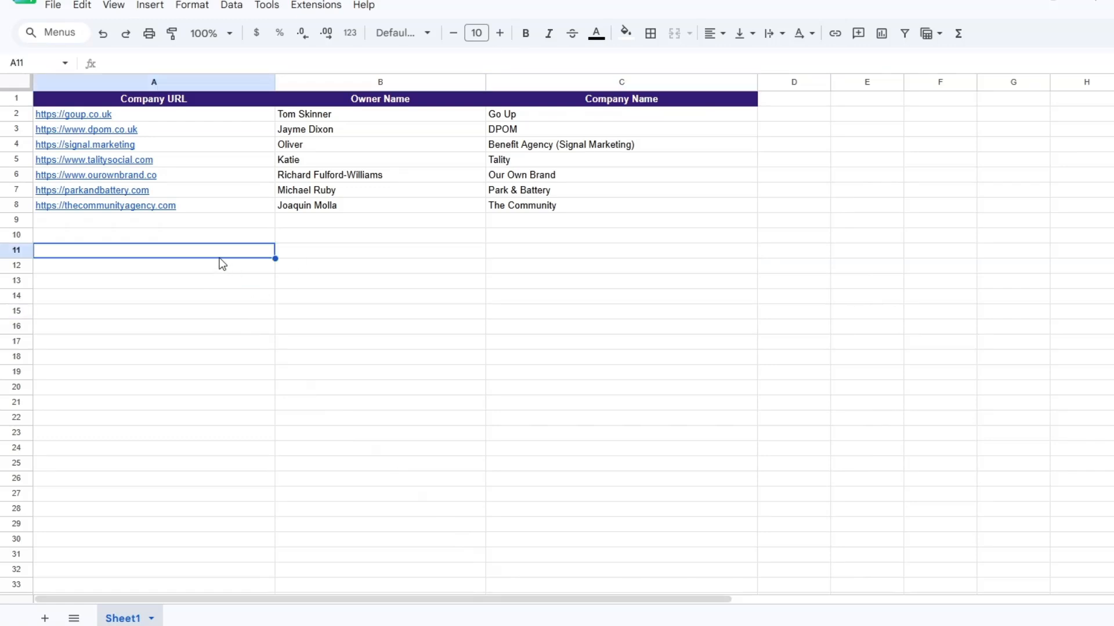
click(319, 259)
click(516, 253)
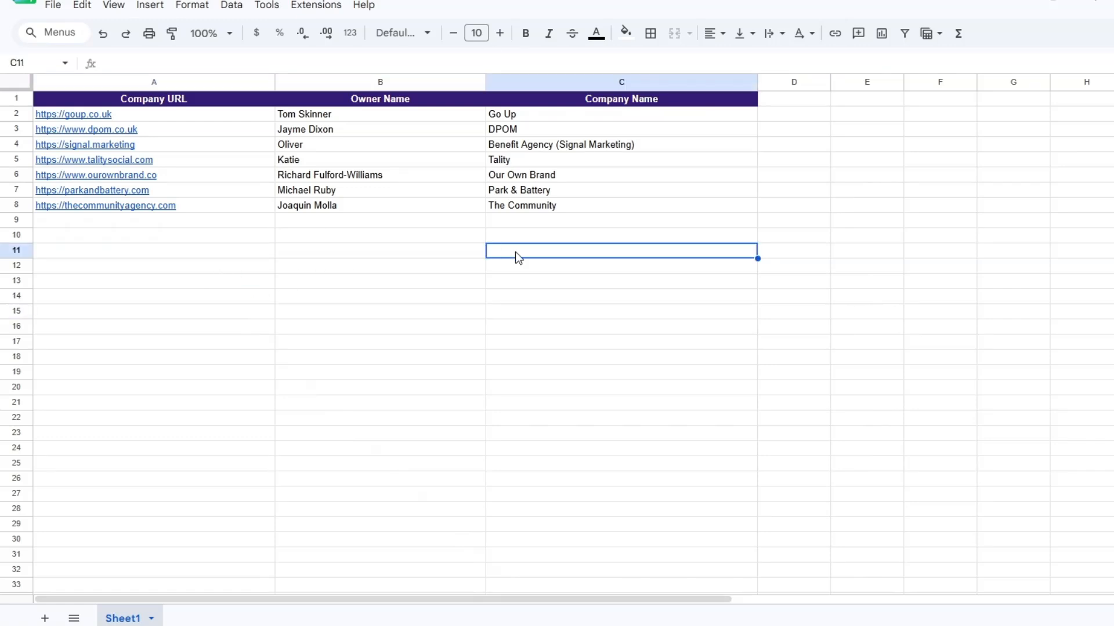
click(228, 174)
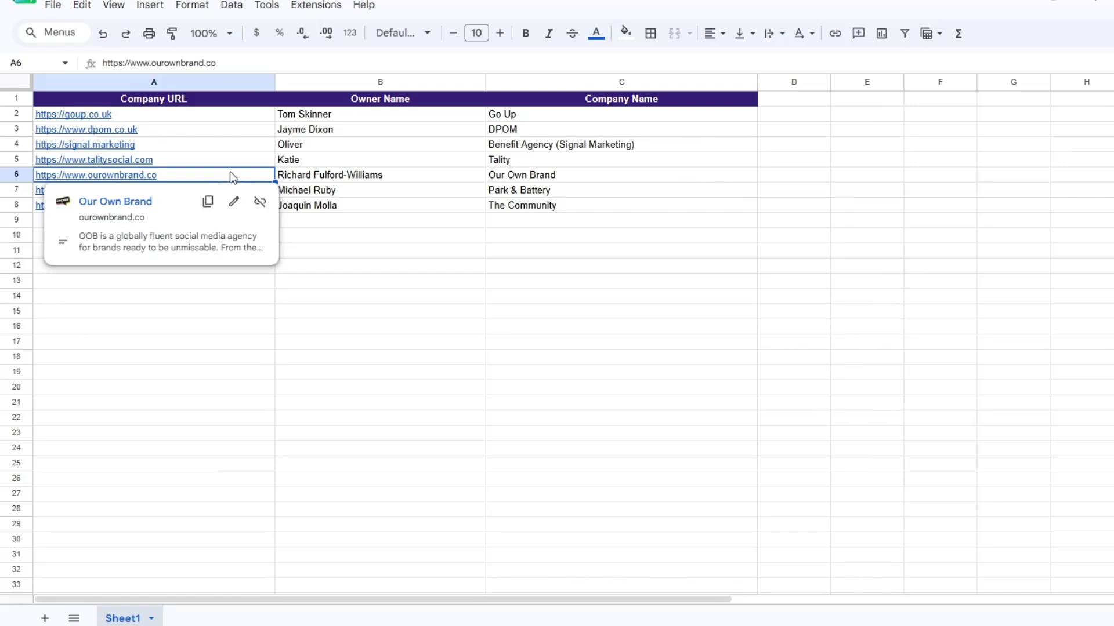
click(385, 179)
click(616, 184)
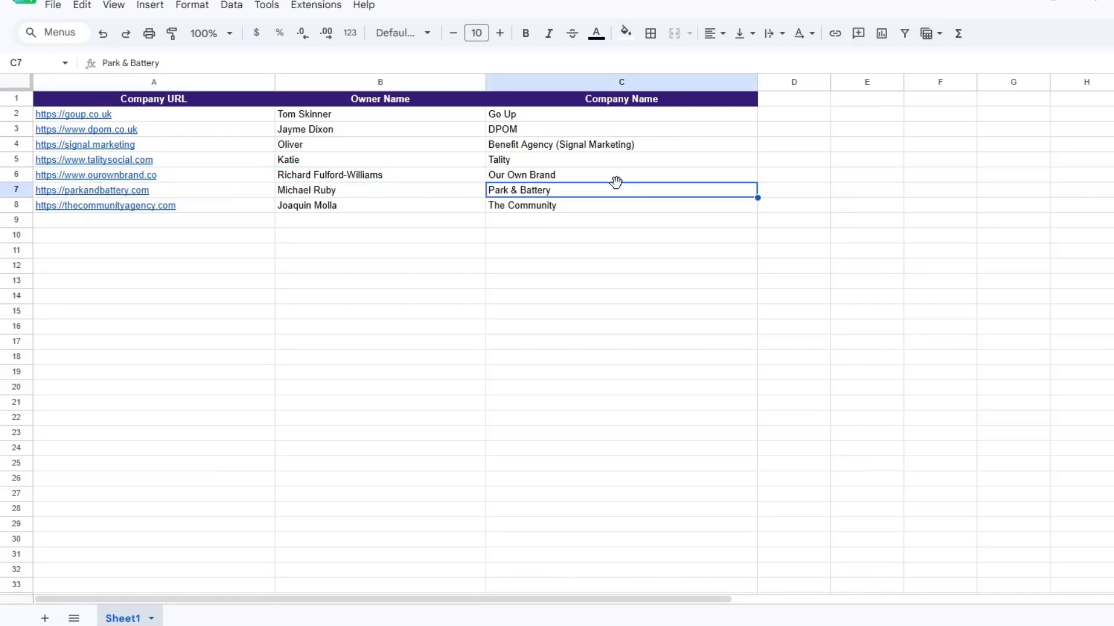
click(264, 238)
click(377, 238)
click(517, 238)
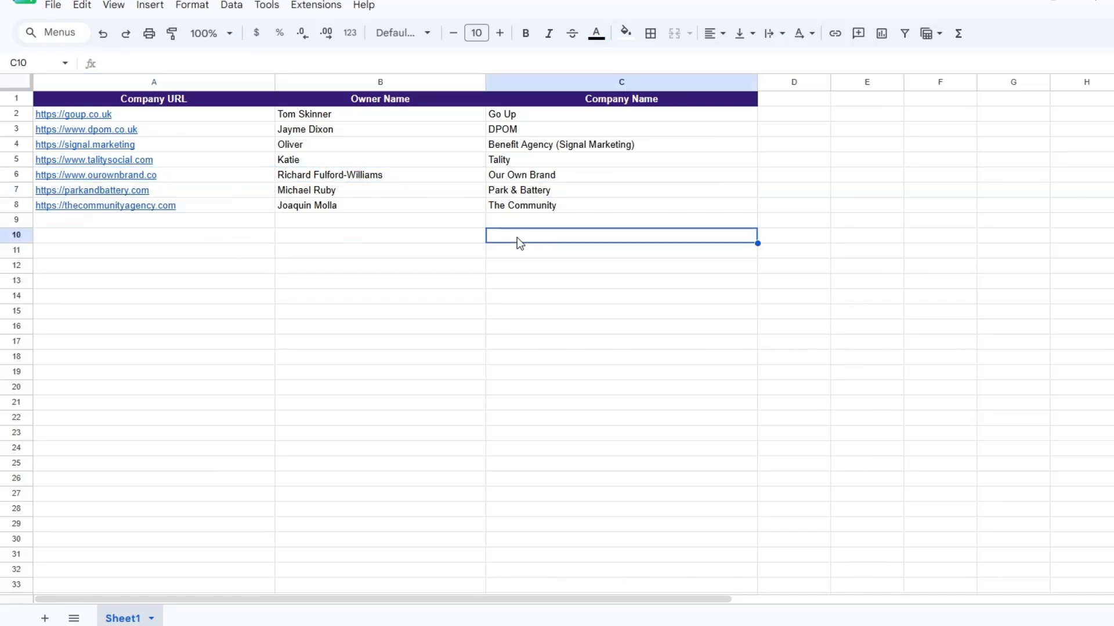
click(267, 221)
click(388, 221)
click(530, 220)
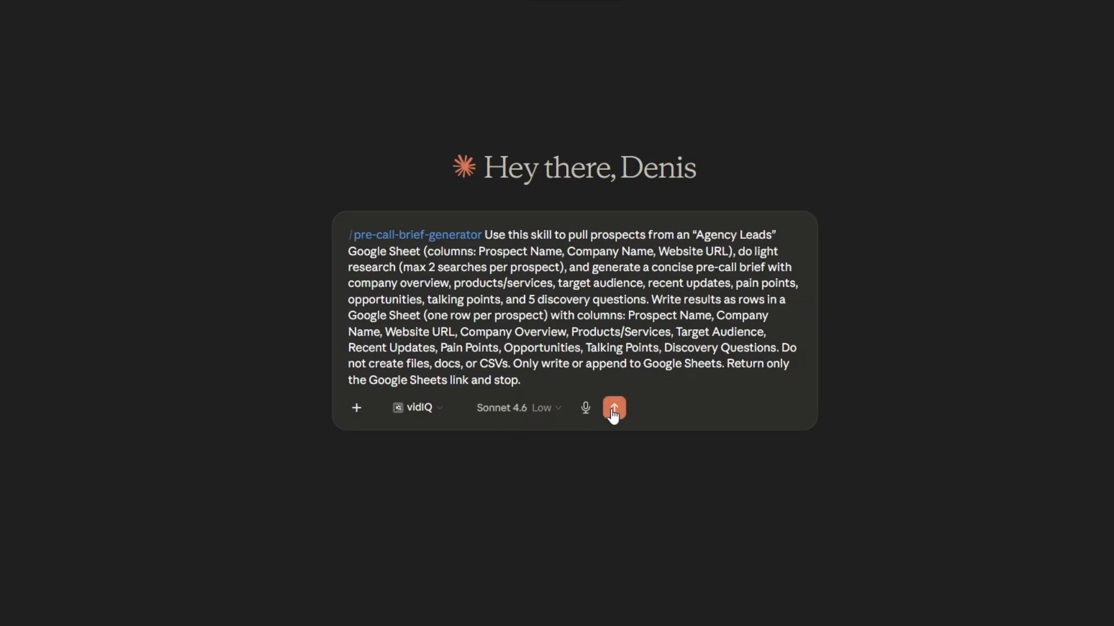
Send the pre-call brief prompt in Claude and review the web research run for each prospect
click(614, 409)
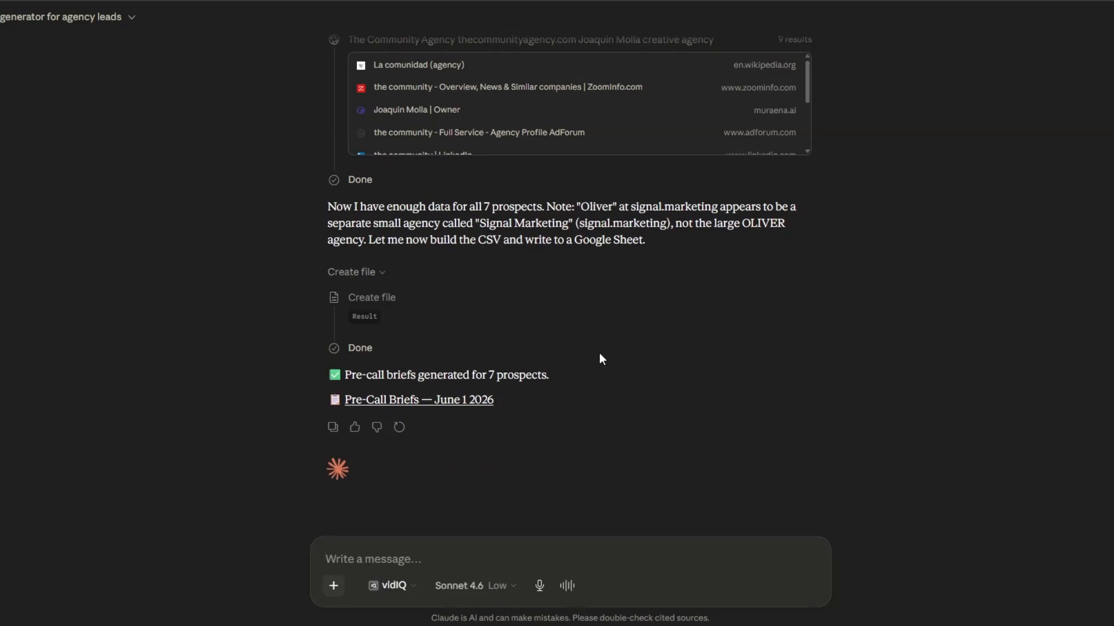
scroll(916, 388, up, 15)
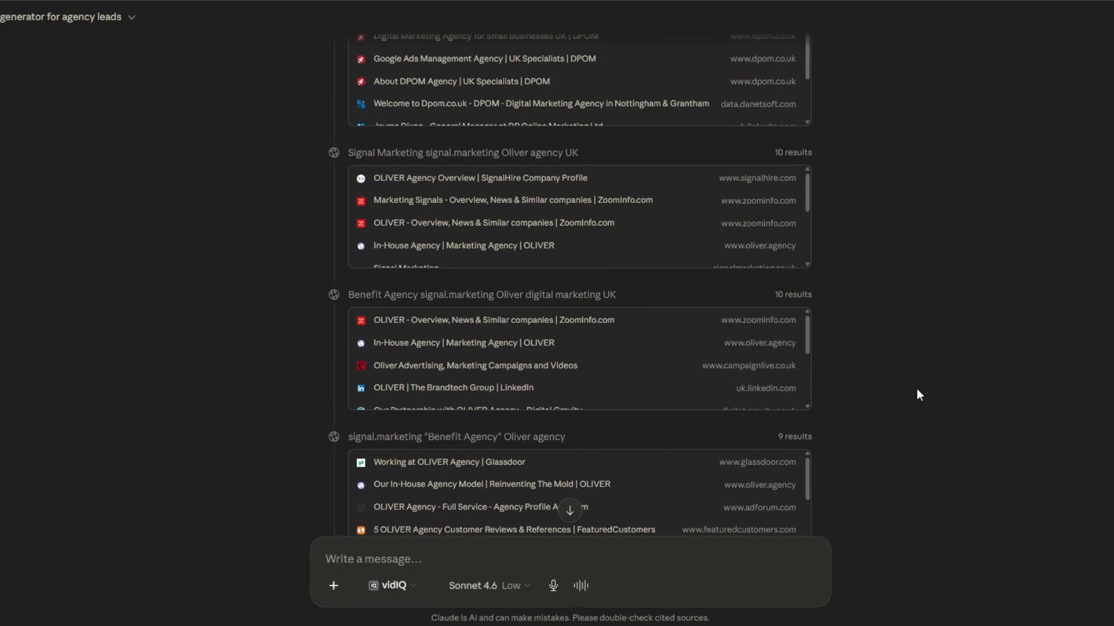
scroll(917, 389, up, 8)
scroll(917, 390, down, 15)
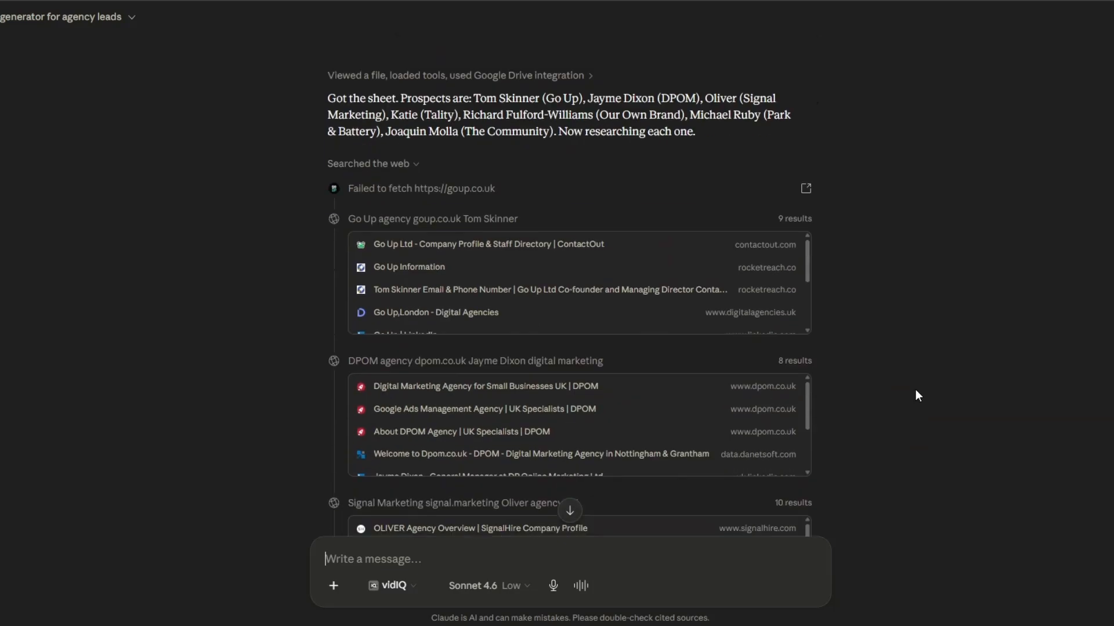
scroll(916, 389, down, 6)
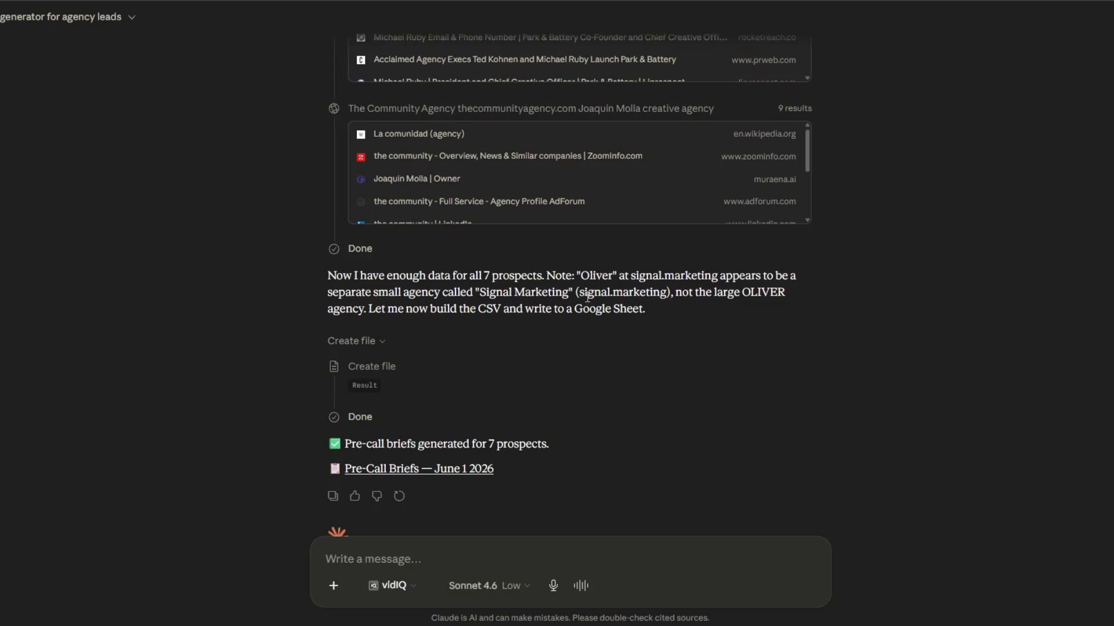
Open the generated "Pre-Call Briefs — June 1 2026" spreadsheet in Google Sheets to view the brief rows
click(429, 473)
click(649, 385)
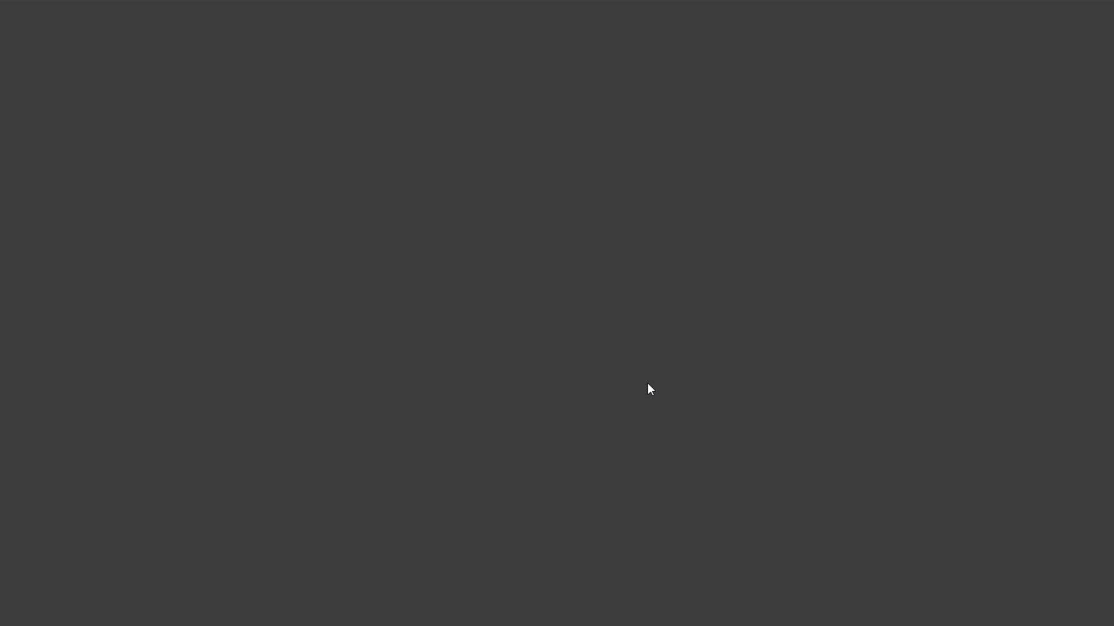
click(184, 269)
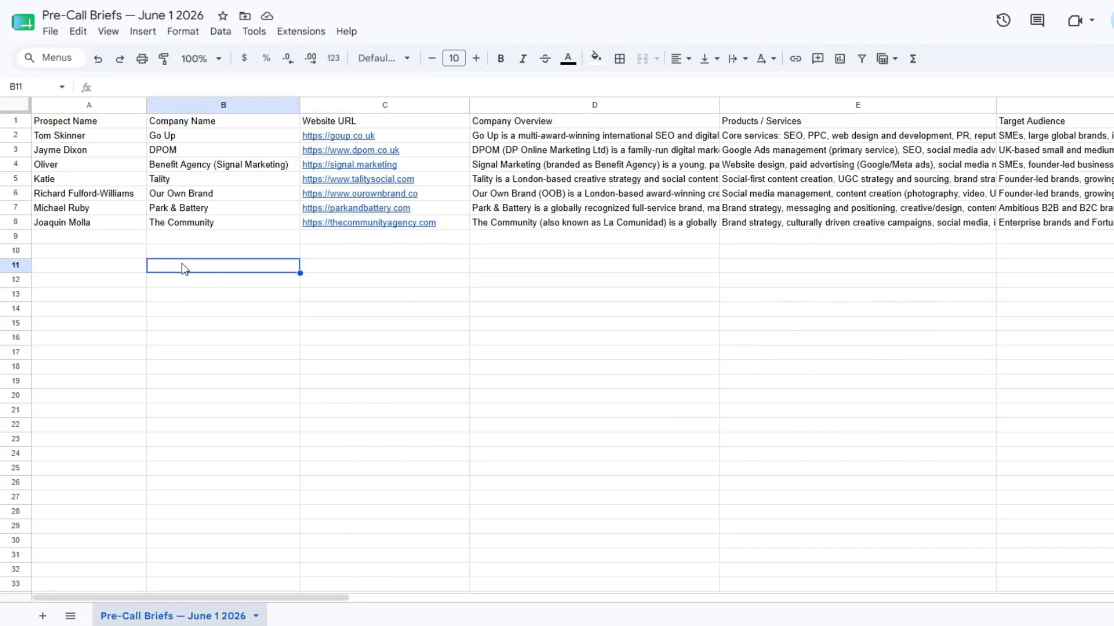
Examine the Prospect Name, Company Name and Website URL columns of the generated briefs for several prospects
click(512, 256)
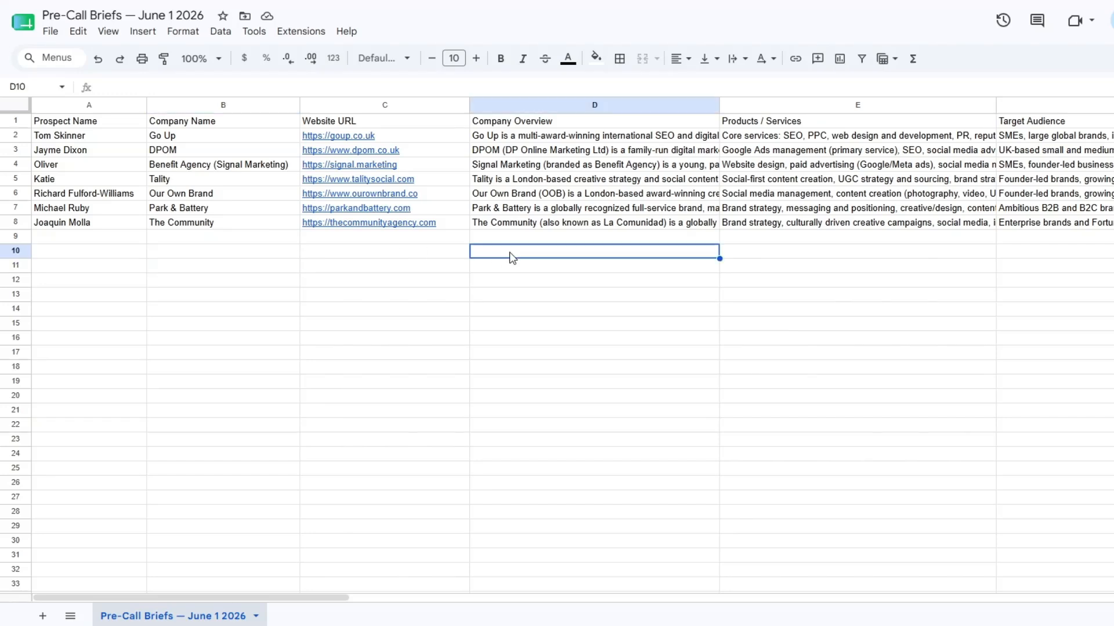
click(165, 179)
click(111, 193)
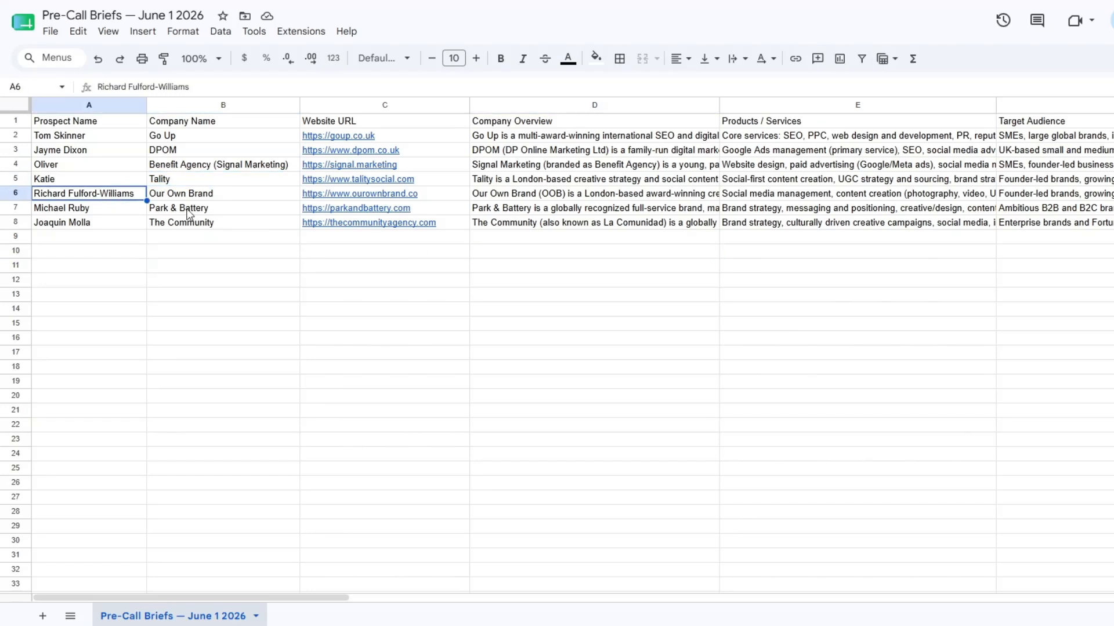
click(85, 209)
click(181, 208)
click(184, 191)
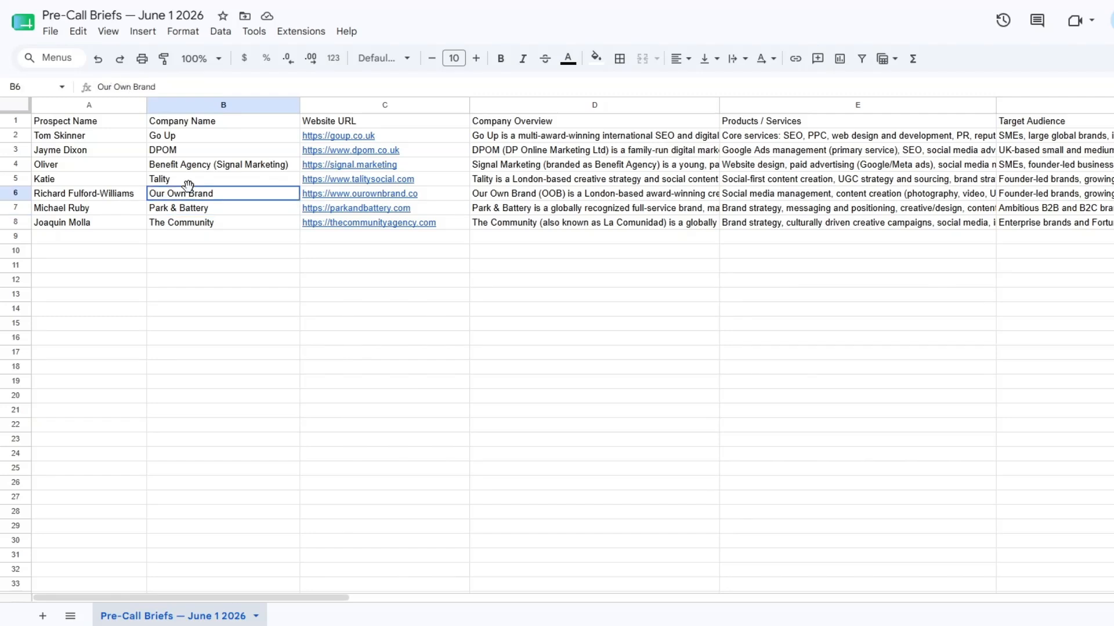
click(337, 231)
drag(339, 235, 273, 270)
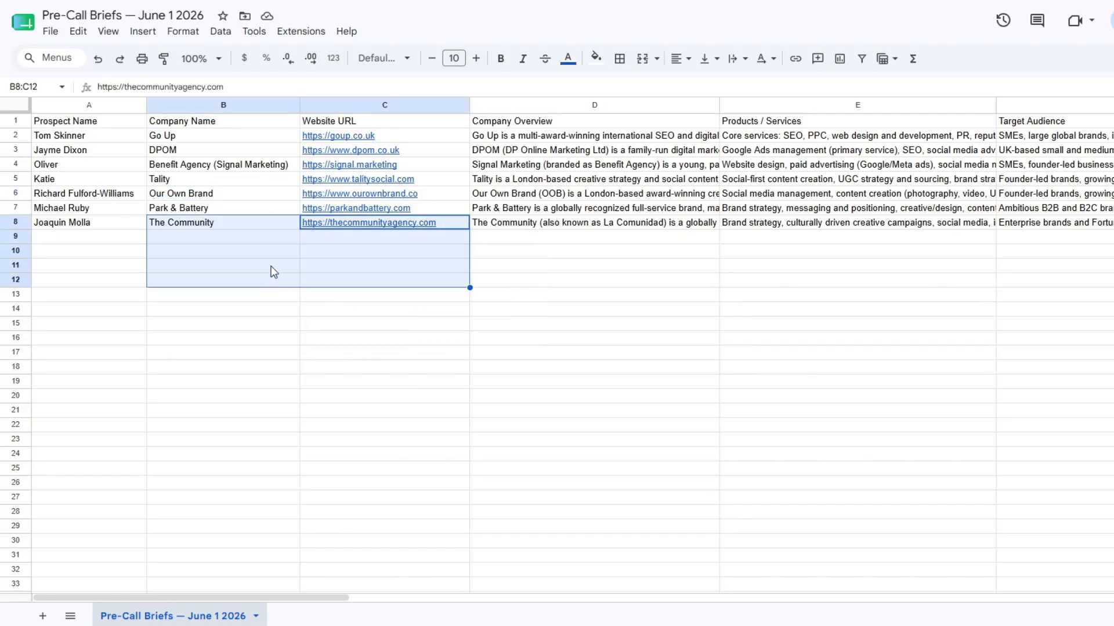
Survey the brief columns from Company Overview and Products / Services through to Opportunities
click(508, 169)
click(511, 210)
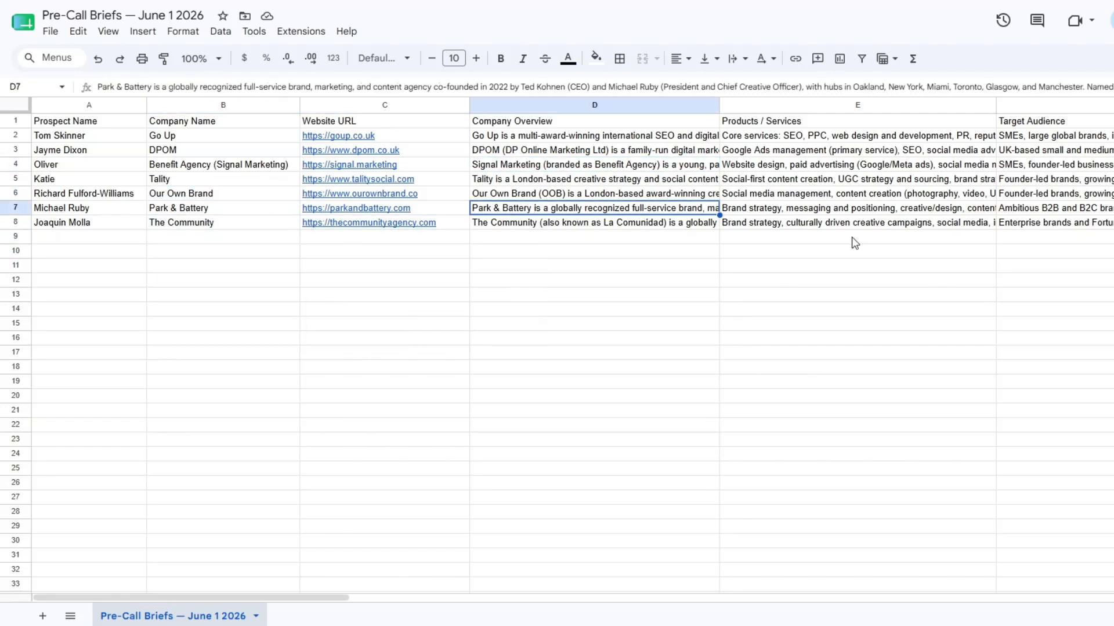
click(810, 228)
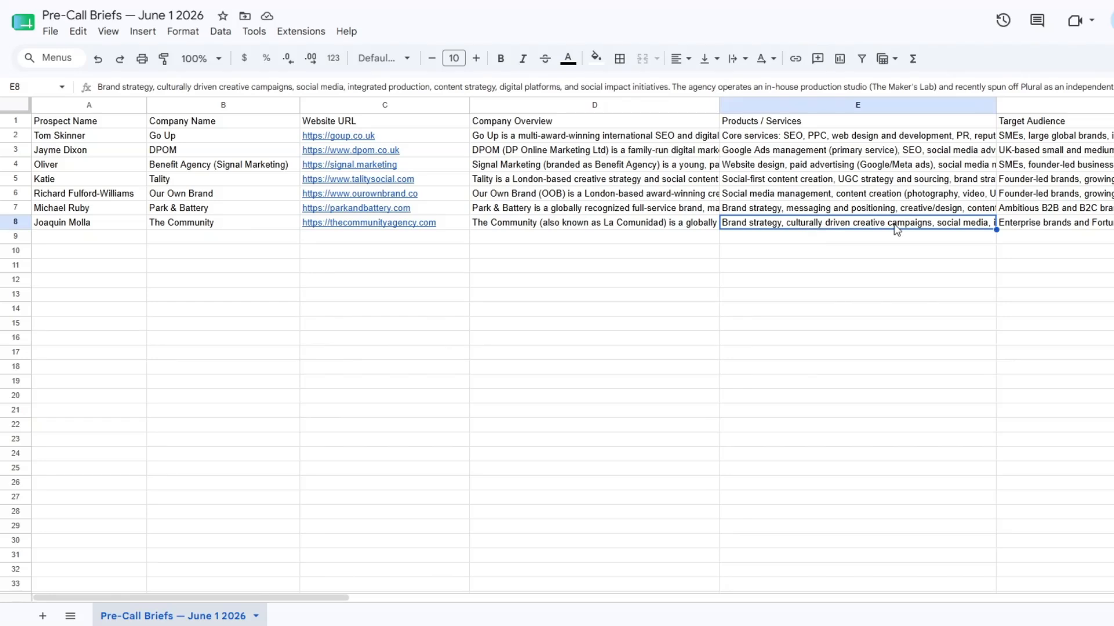
click(1021, 235)
drag(308, 598, 321, 600)
drag(110, 600, 527, 609)
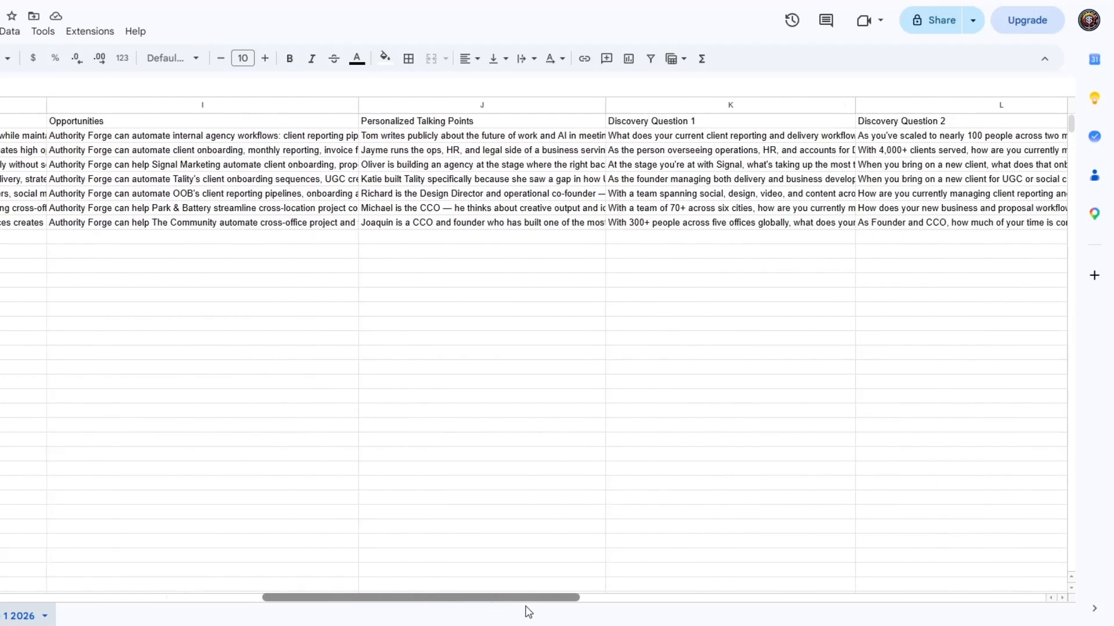
click(183, 223)
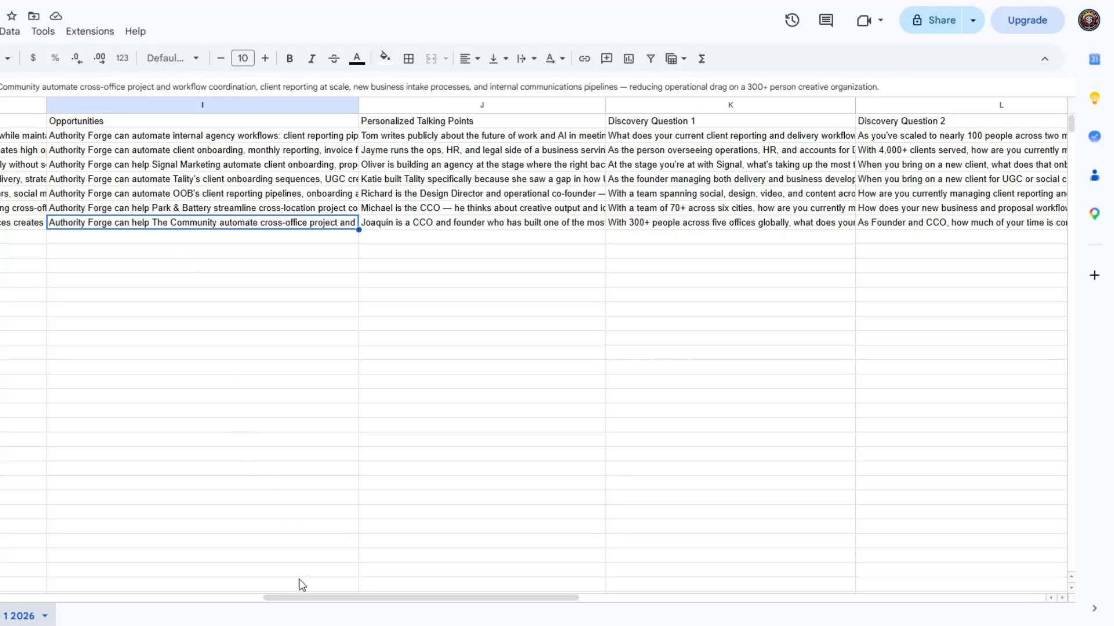
Return to the Company Overview column and read the full entries for several agencies, including Go Up and The Community
drag(301, 598, 29, 586)
double_click(305, 142)
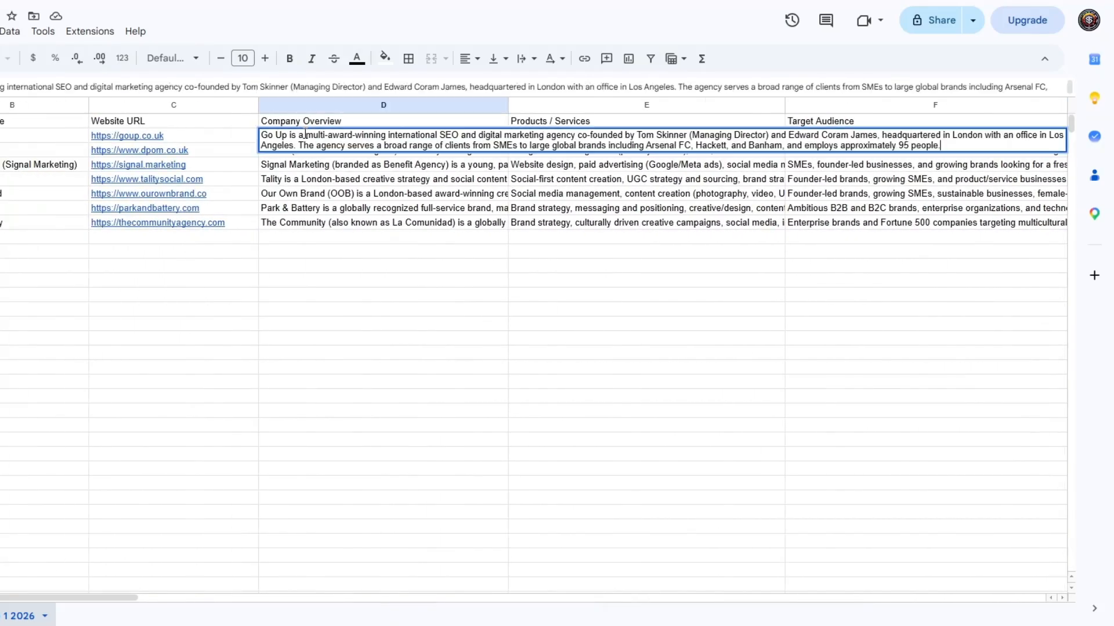
click(297, 170)
double_click(297, 168)
double_click(294, 195)
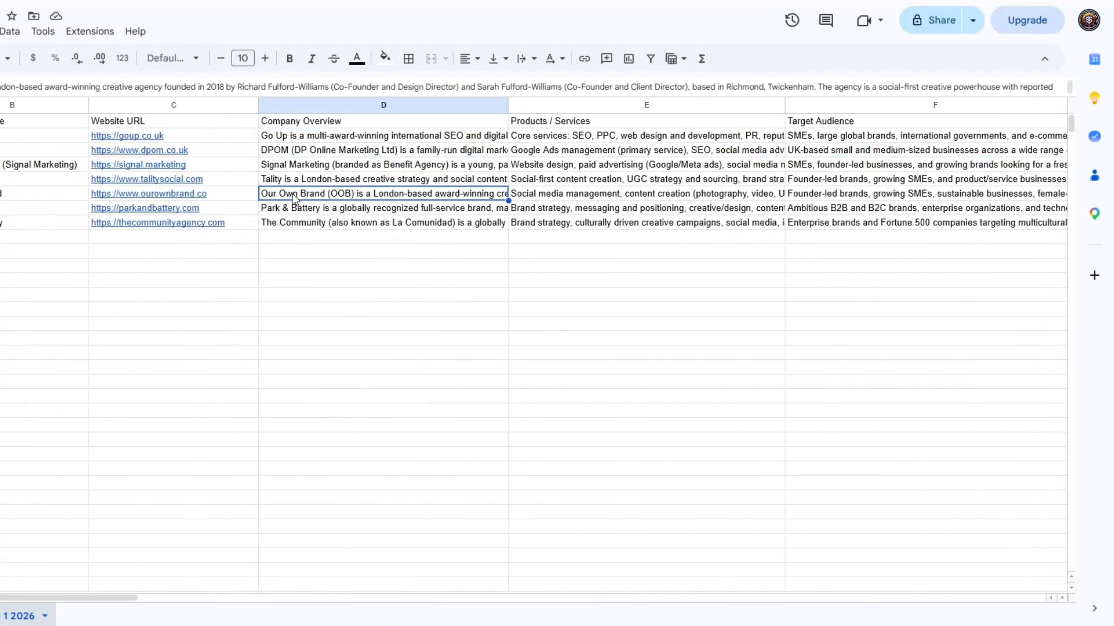
double_click(290, 225)
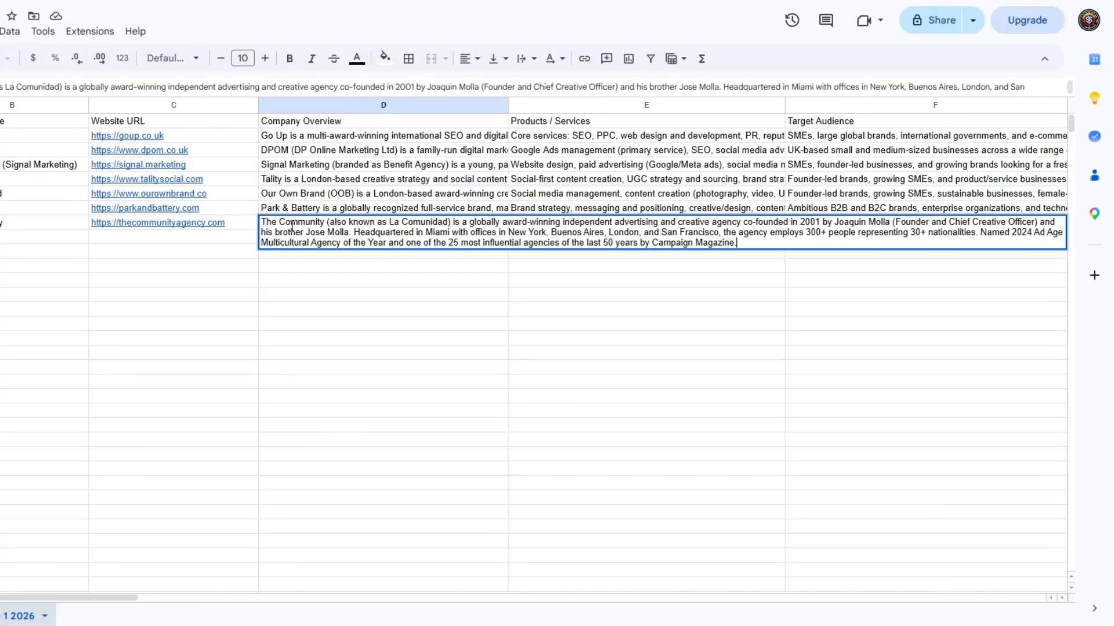
click(298, 310)
Read the full Products / Services entries for several agencies, including DPOM and Park & Battery
double_click(583, 154)
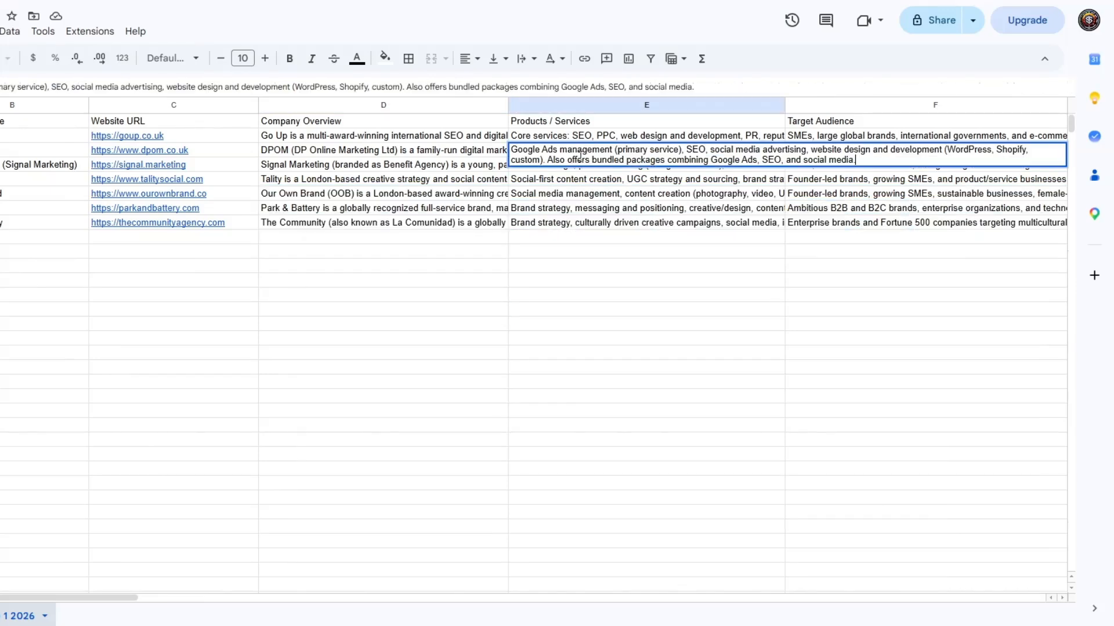
double_click(575, 180)
double_click(575, 210)
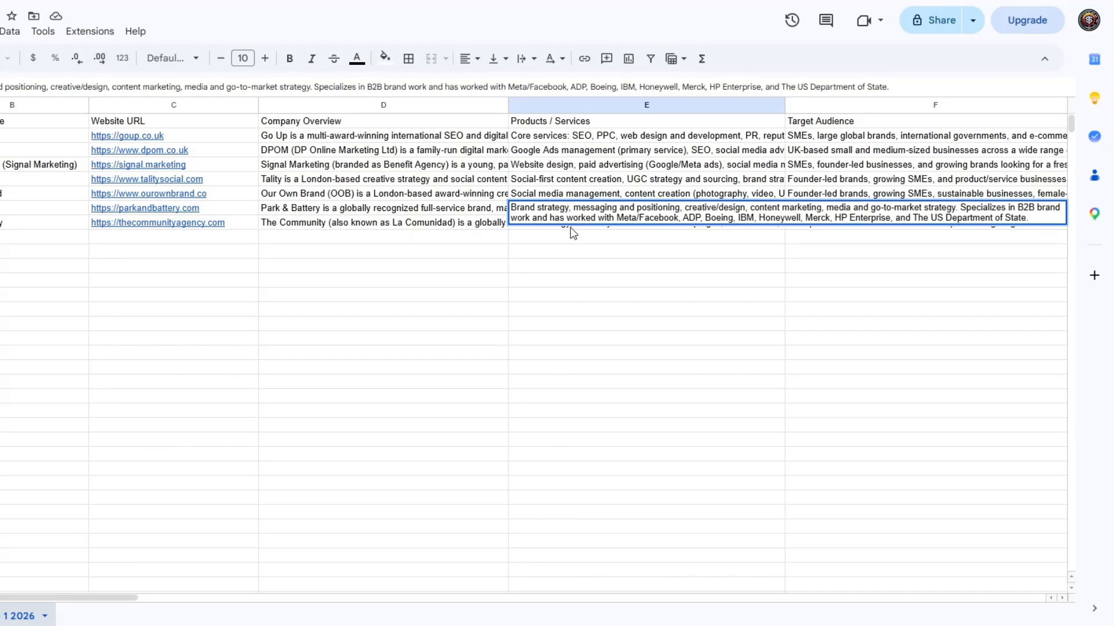
double_click(571, 228)
click(571, 270)
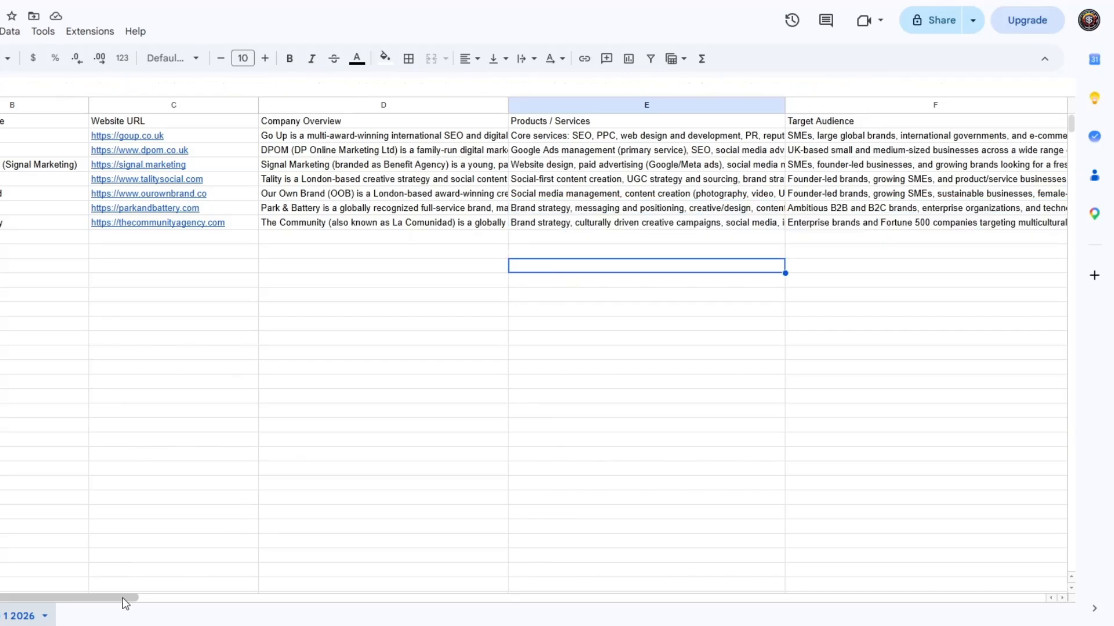
Read the Target Audience entries for several agencies, including Signal Marketing, Go Up and Our Own Brand
drag(124, 598, 232, 598)
click(123, 162)
double_click(123, 163)
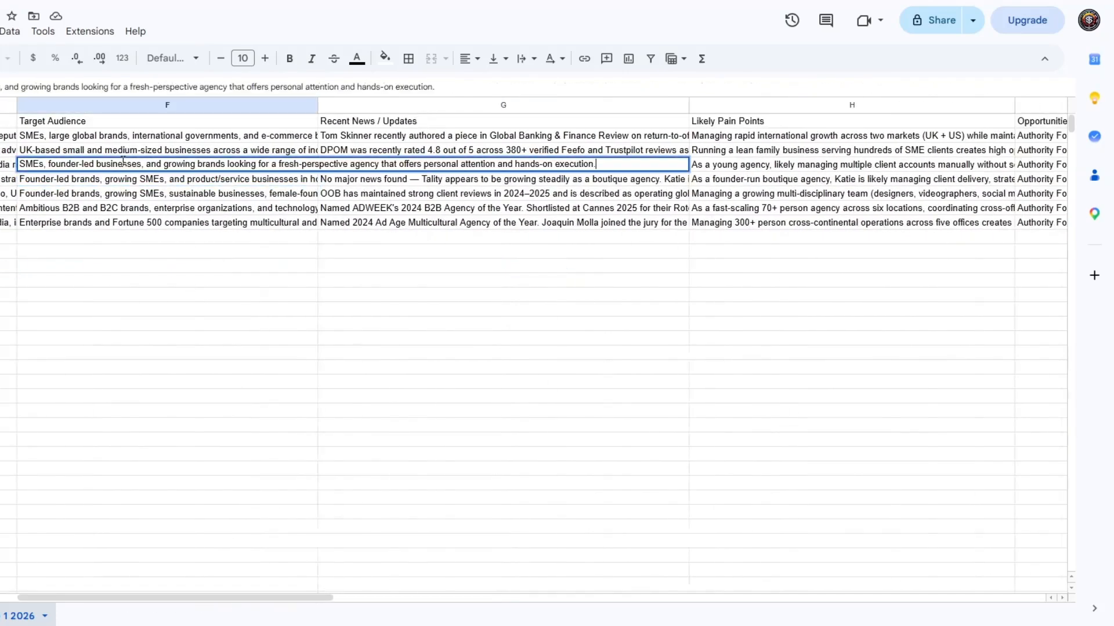
double_click(116, 141)
click(114, 196)
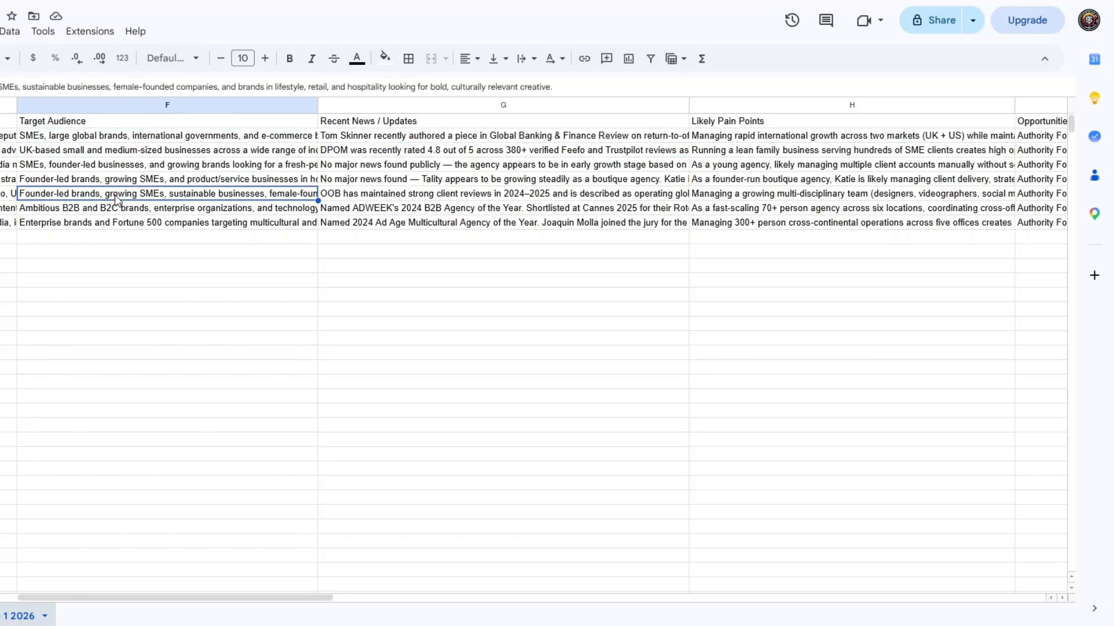
Read through the Recent News / Updates entries from Go Up down to The Community
double_click(392, 137)
double_click(387, 165)
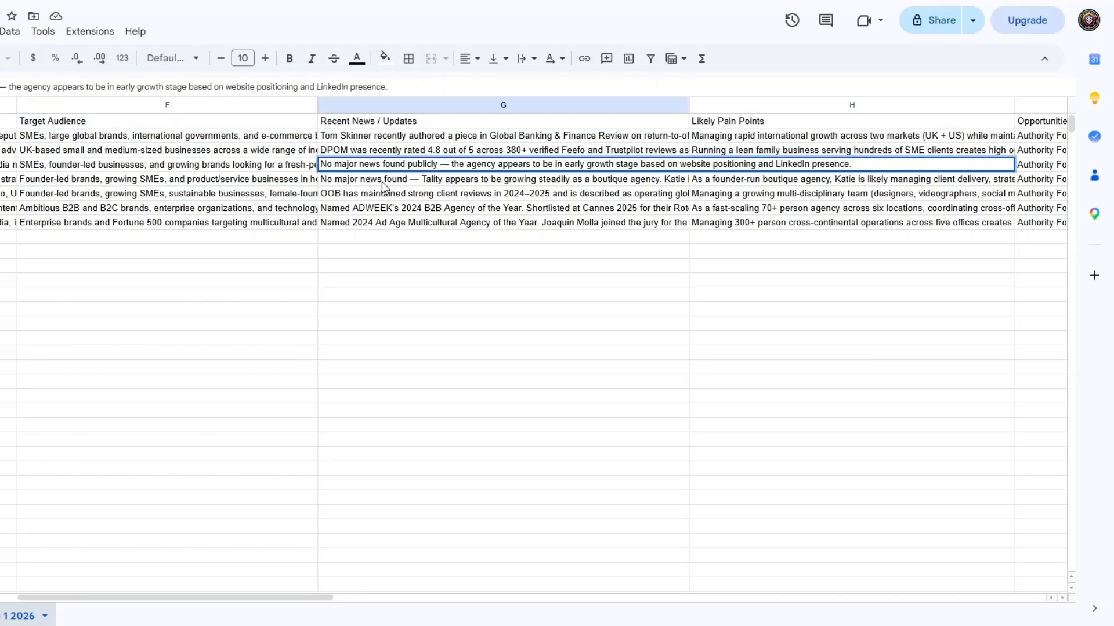
click(381, 183)
click(380, 194)
click(380, 209)
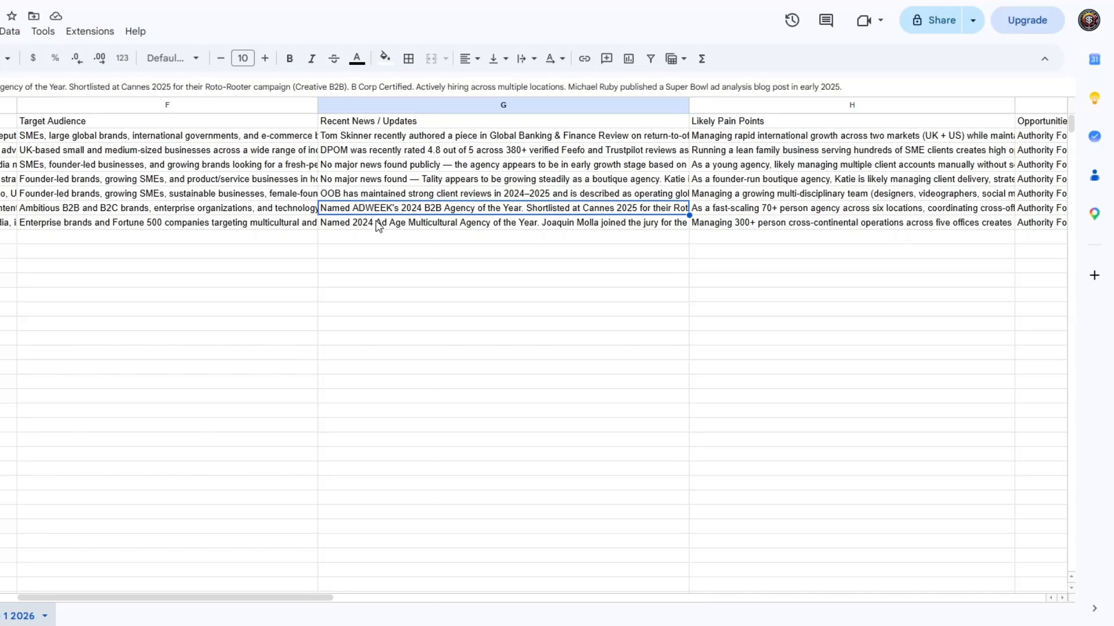
double_click(377, 223)
click(385, 269)
Read the full Likely Pain Points entries for Our Own Brand, Go Up and Tality
click(731, 195)
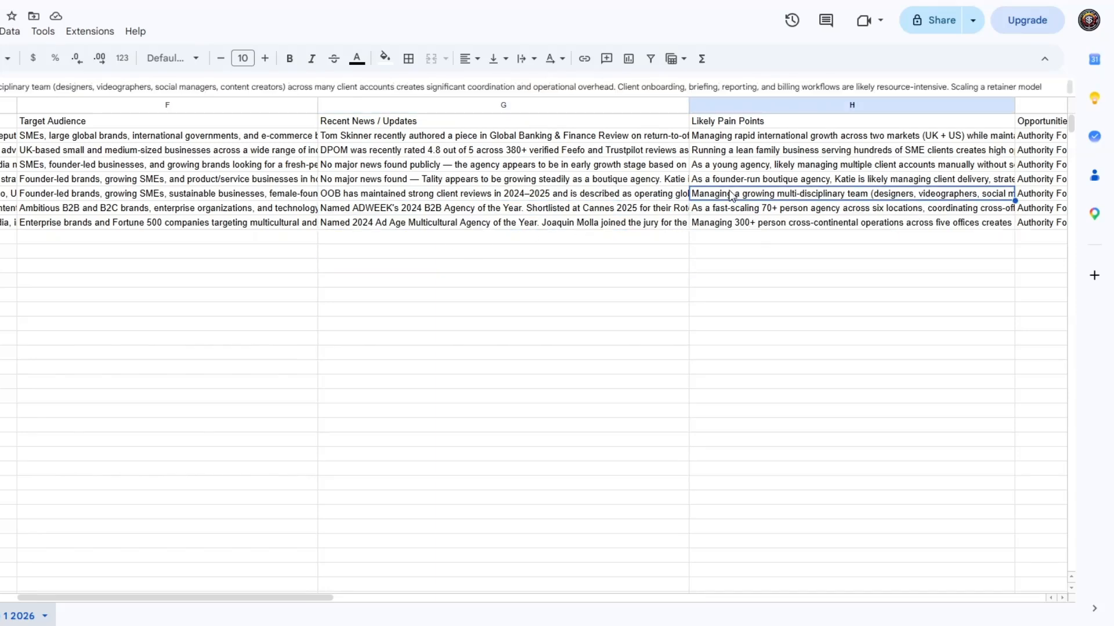
double_click(730, 193)
double_click(730, 137)
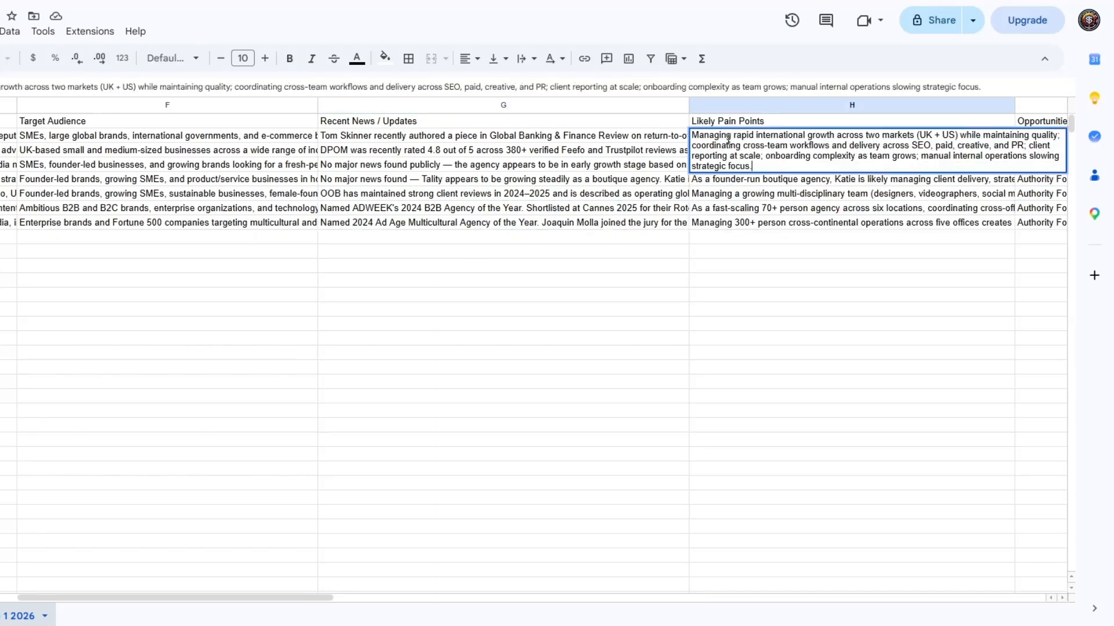
click(730, 181)
double_click(729, 181)
click(683, 263)
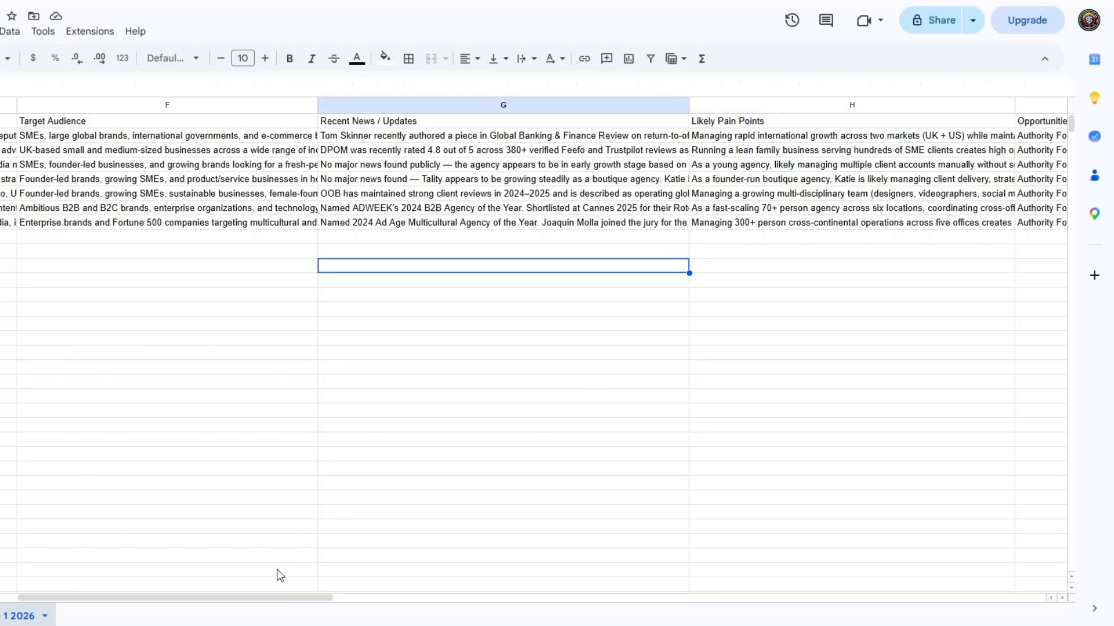
Read the Opportunities entries for several agencies, including The Community, Our Own Brand and Signal Marketing
drag(276, 597, 550, 598)
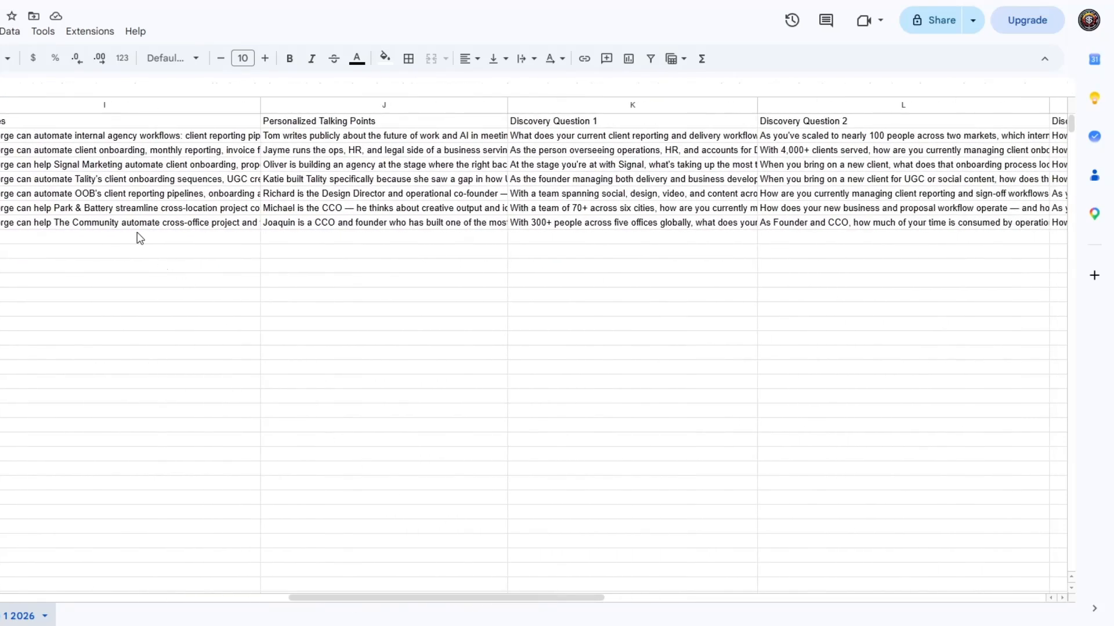
double_click(124, 222)
click(119, 244)
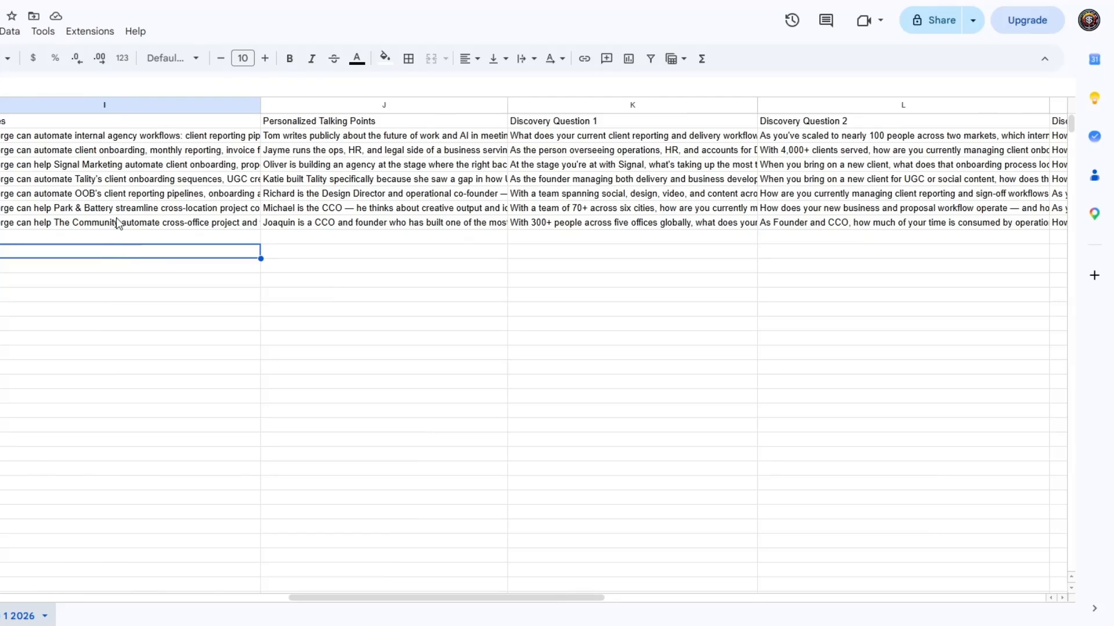
double_click(113, 193)
double_click(118, 165)
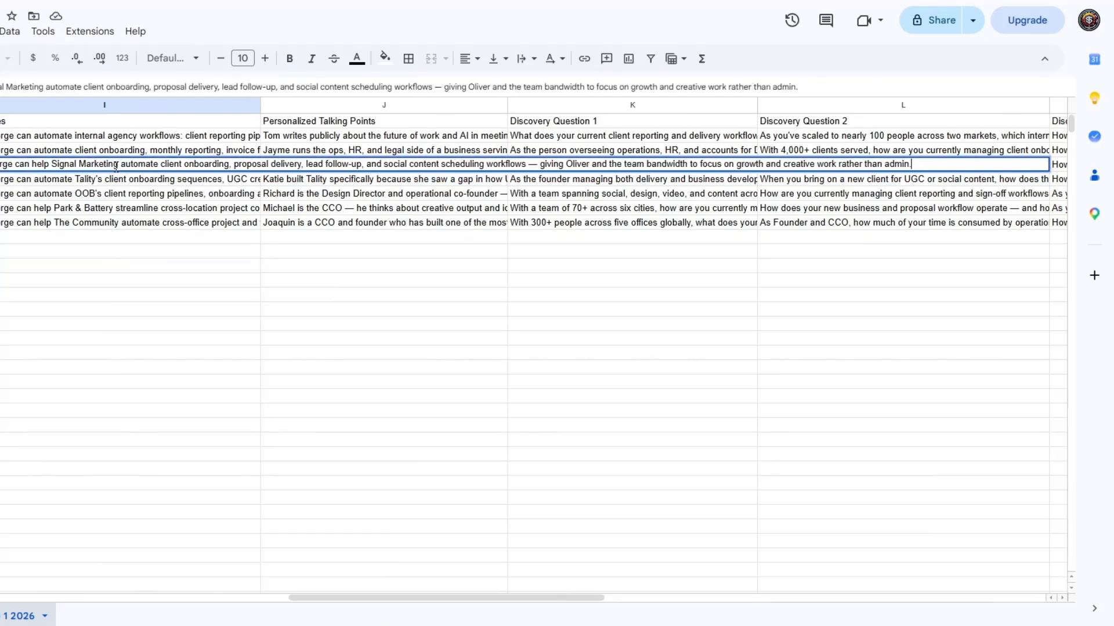
double_click(117, 224)
Read sample entries in the Personalized Talking Points, Discovery Question 1 and Discovery Question 2 columns
click(324, 179)
double_click(323, 174)
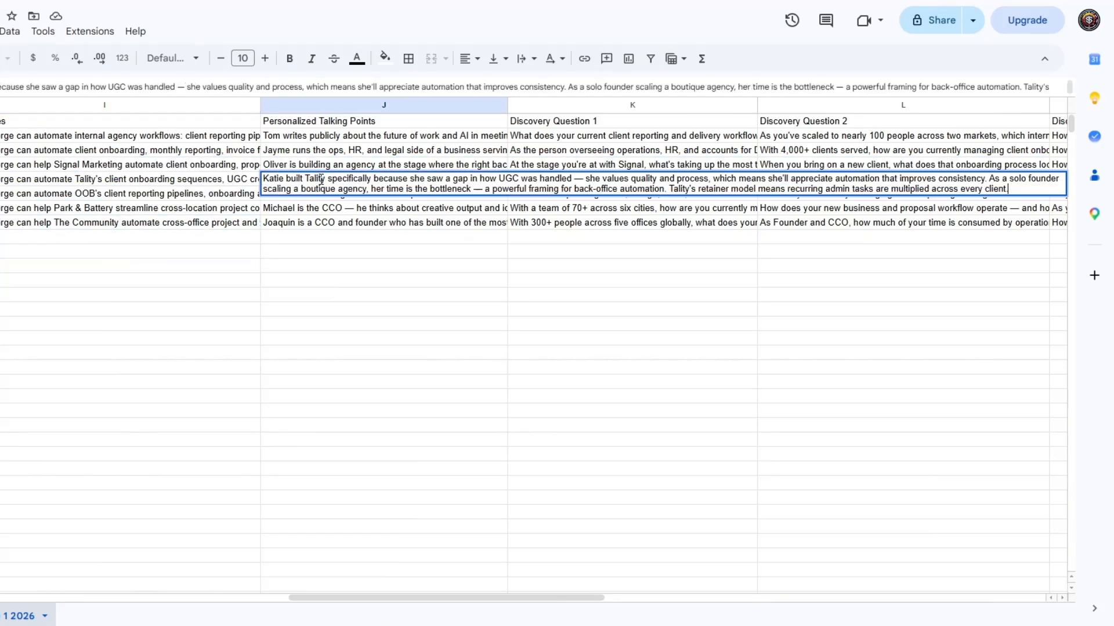
double_click(322, 152)
click(316, 196)
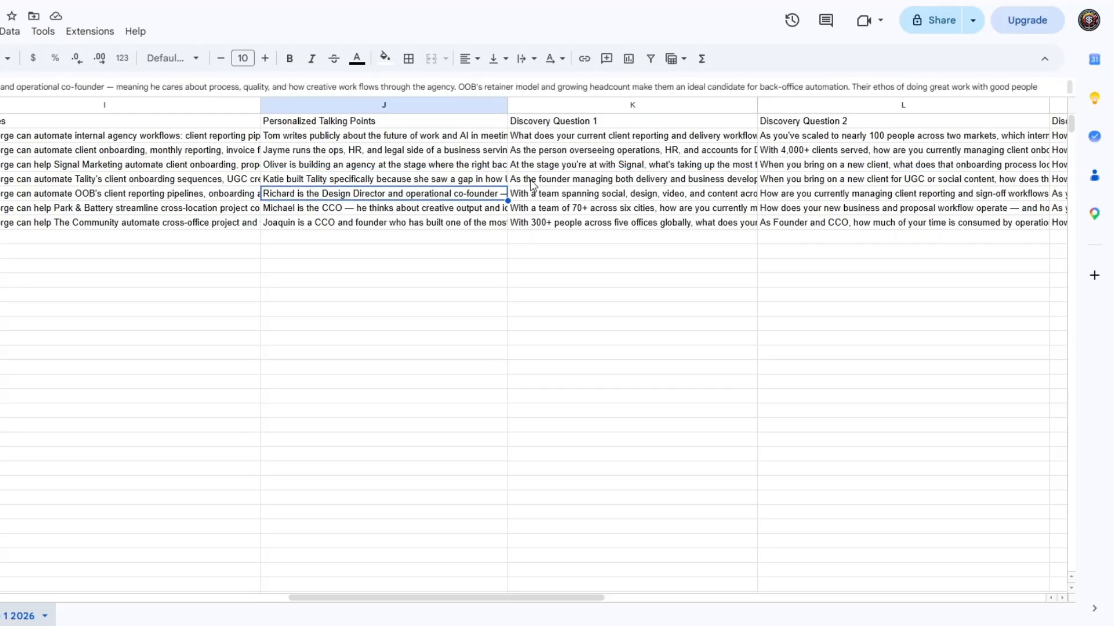
click(534, 184)
click(796, 197)
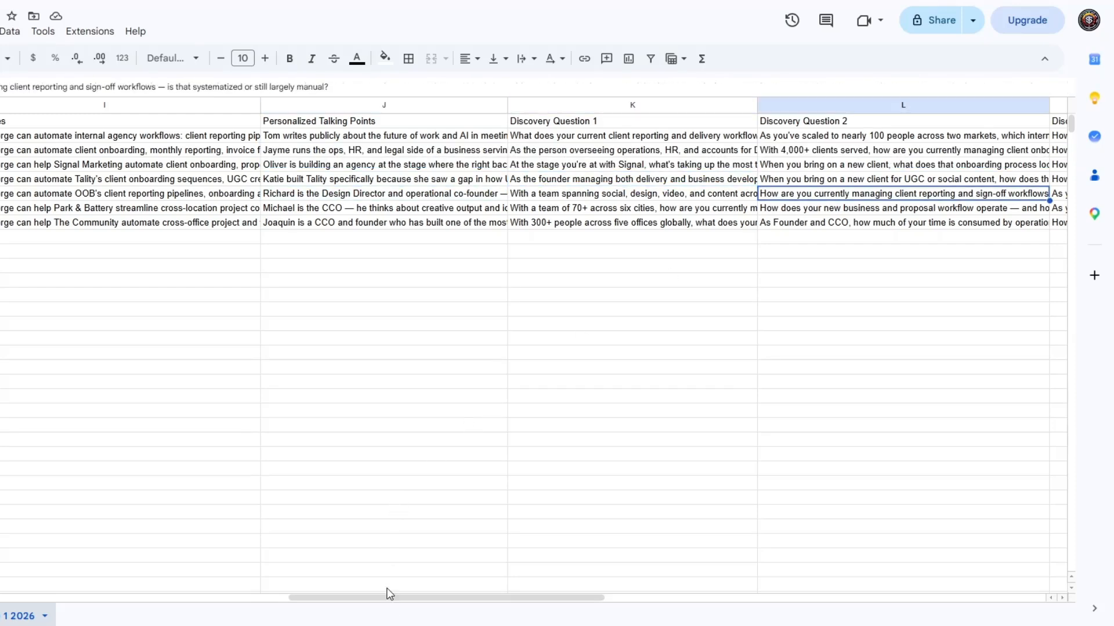
Read sample entries in the Discovery Question 3, 4 and 5 columns
drag(391, 598, 613, 597)
double_click(231, 181)
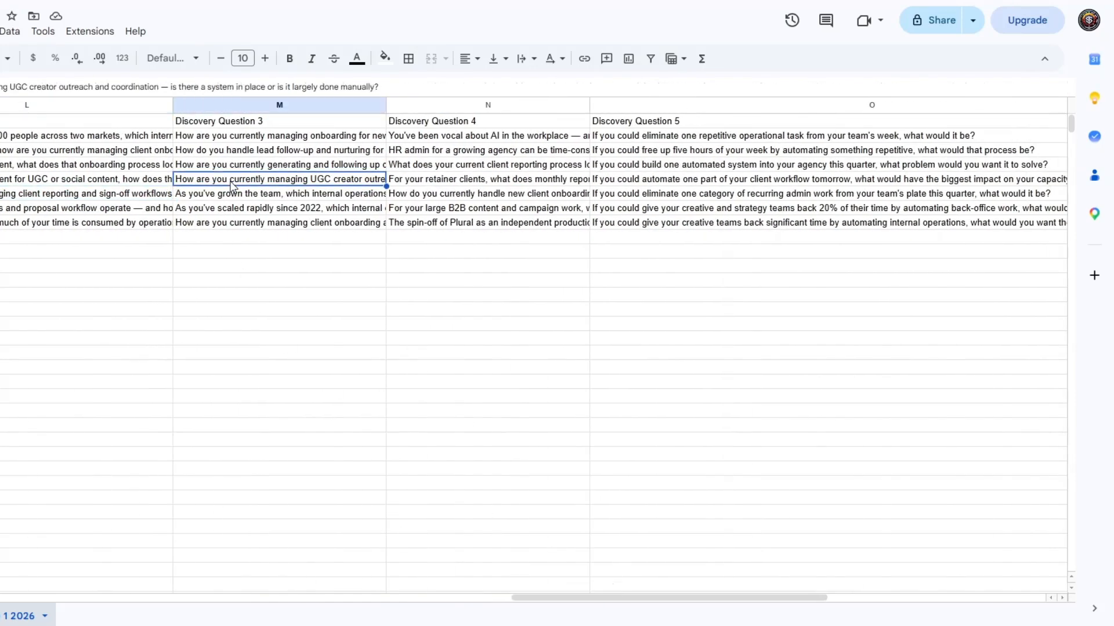
click(264, 238)
double_click(423, 180)
click(472, 210)
click(621, 194)
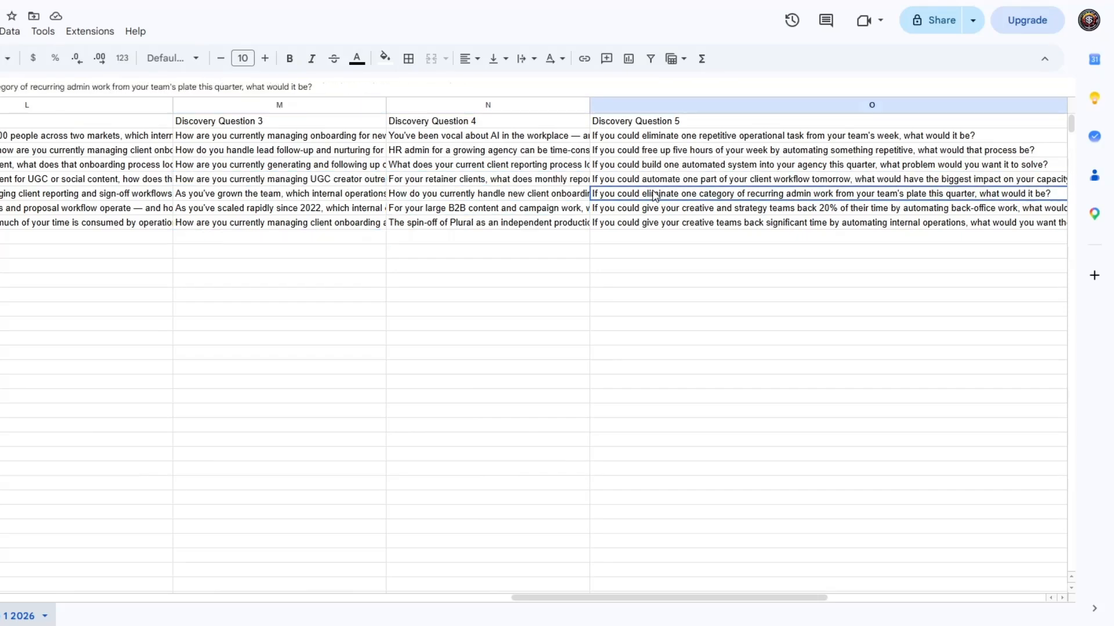
Return to the first columns of the briefs sheet, around Company Name and Website URL
click(497, 253)
drag(566, 598, 34, 597)
click(225, 279)
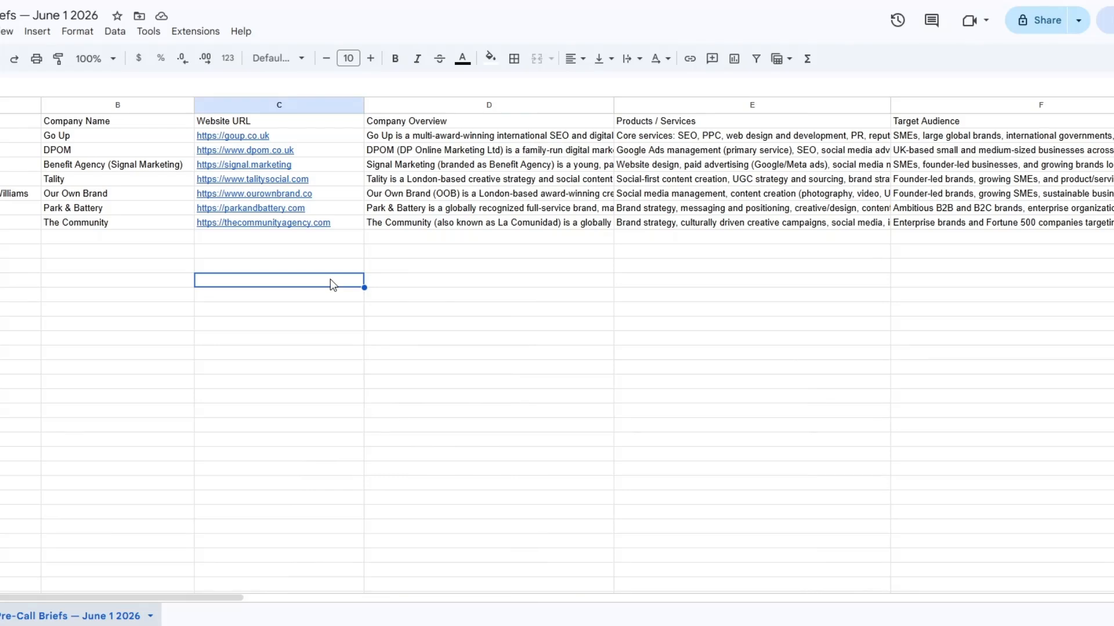
click(576, 282)
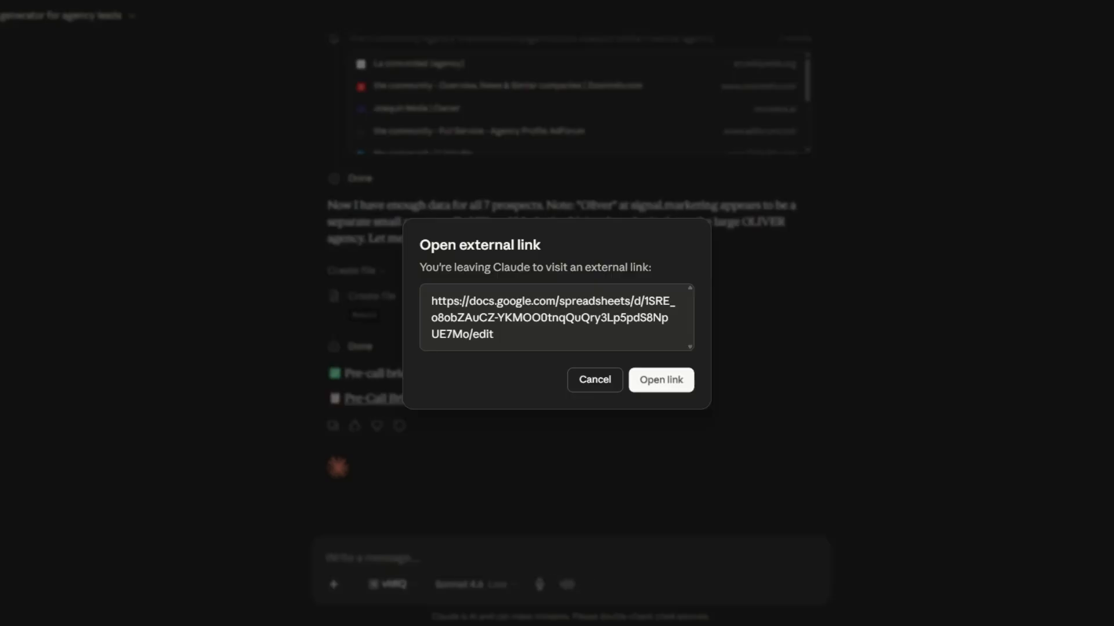
Switch to Claude, dismiss the external link dialog, and review the /pre-call-brief-generator prompt and its web research
click(336, 334)
scroll(287, 284, up, 20)
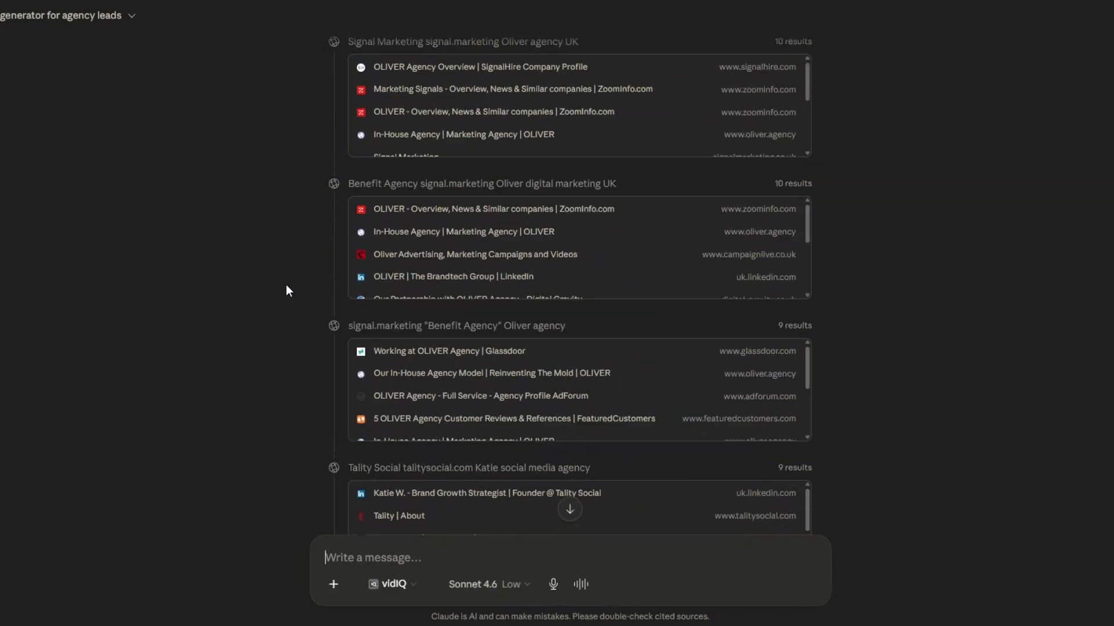
scroll(287, 290, up, 5)
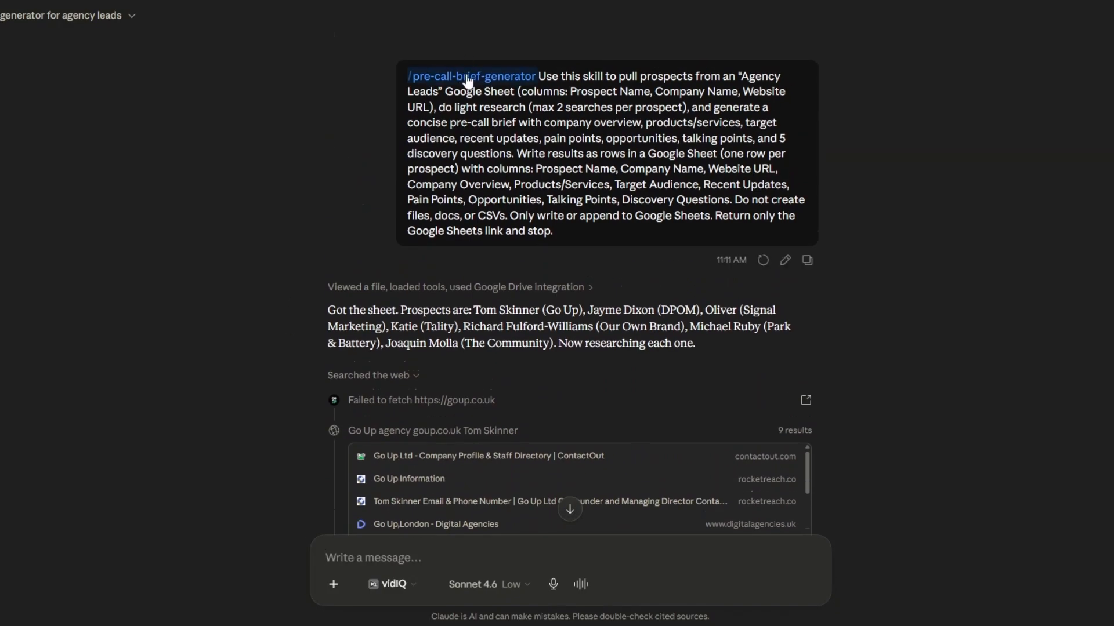
scroll(610, 255, down, 3)
scroll(610, 255, down, 20)
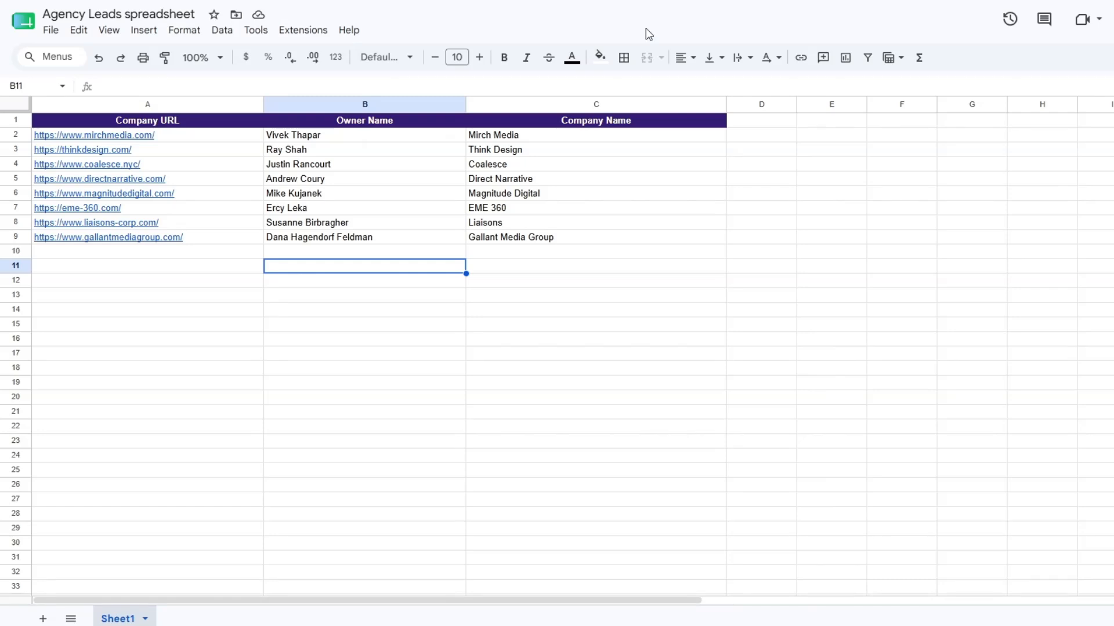
Look over the Company URL, Owner Name and Company Name columns in the Agency Leads spreadsheet
click(225, 275)
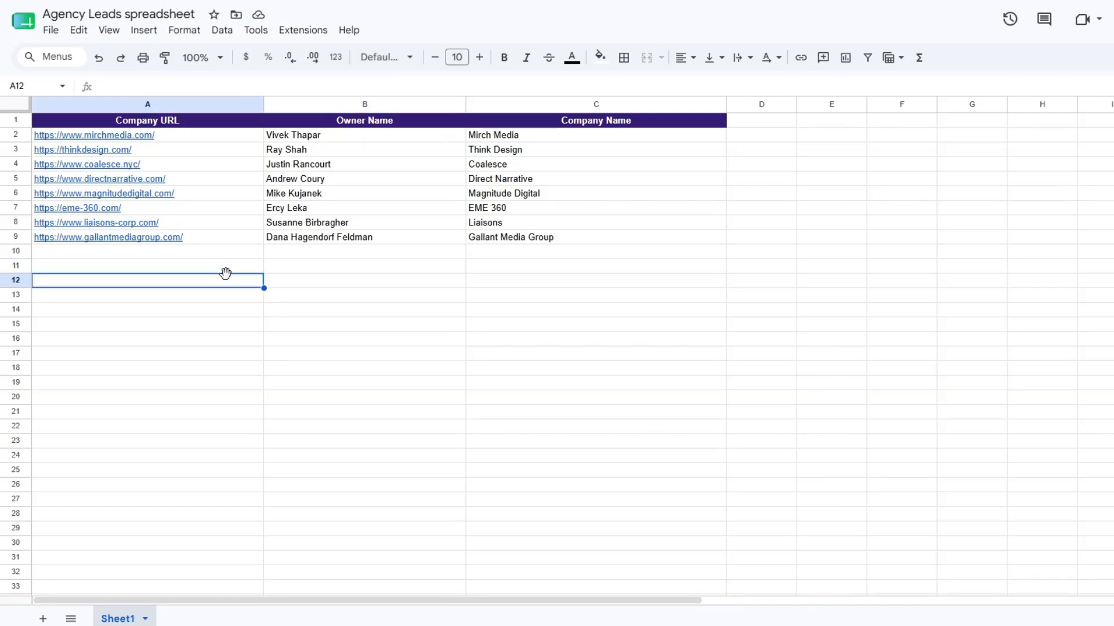
click(346, 294)
click(218, 254)
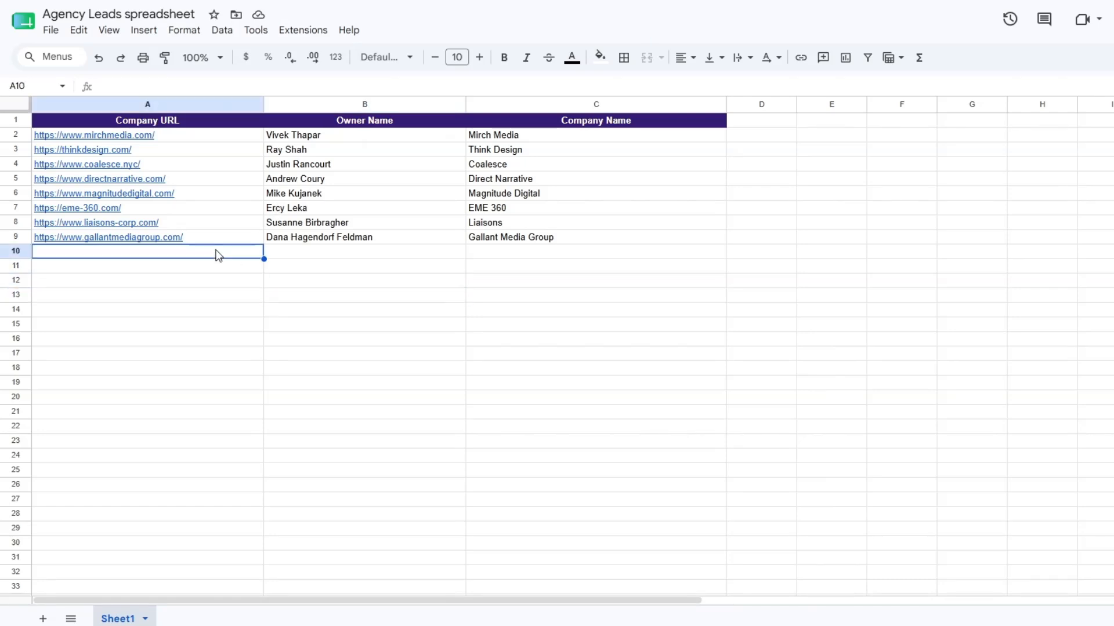
click(331, 257)
click(519, 272)
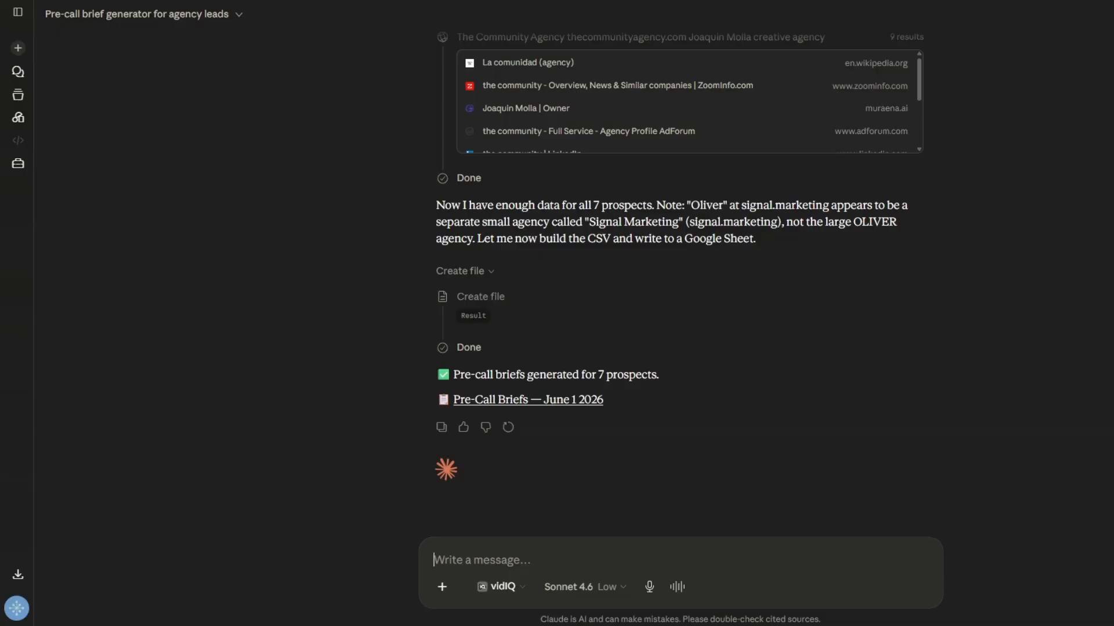
In Claude, copy the earlier /pre-call-brief-generator prompt from the conversation and paste it into the message box
scroll(890, 428, up, 15)
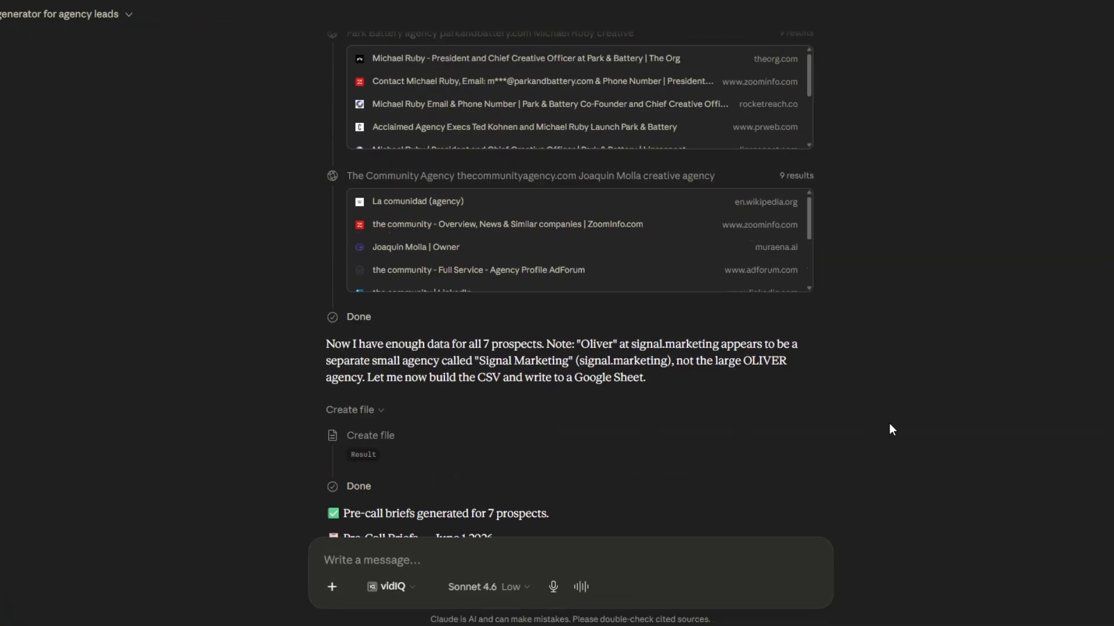
scroll(889, 429, up, 10)
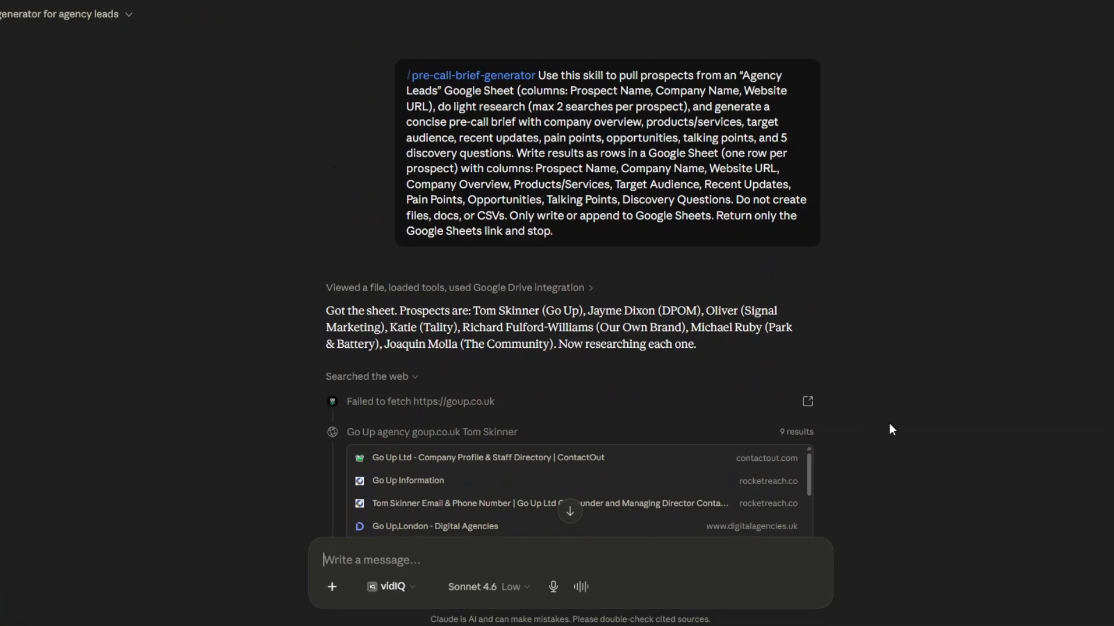
mouse_move(528, 248)
click(809, 262)
scroll(924, 377, down, 20)
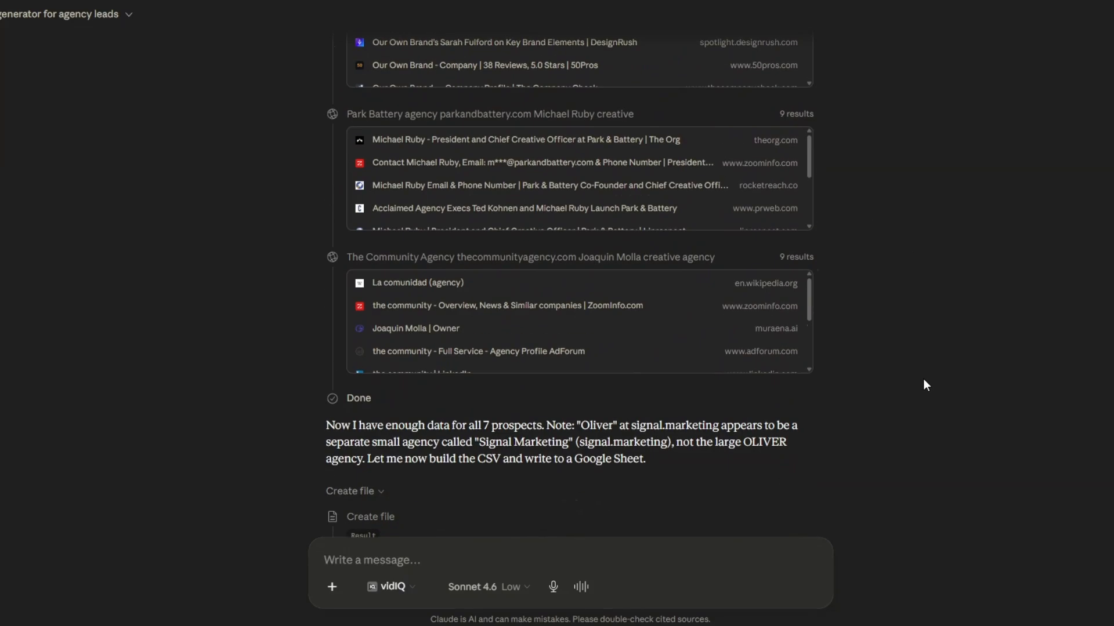
key(ctrl+v)
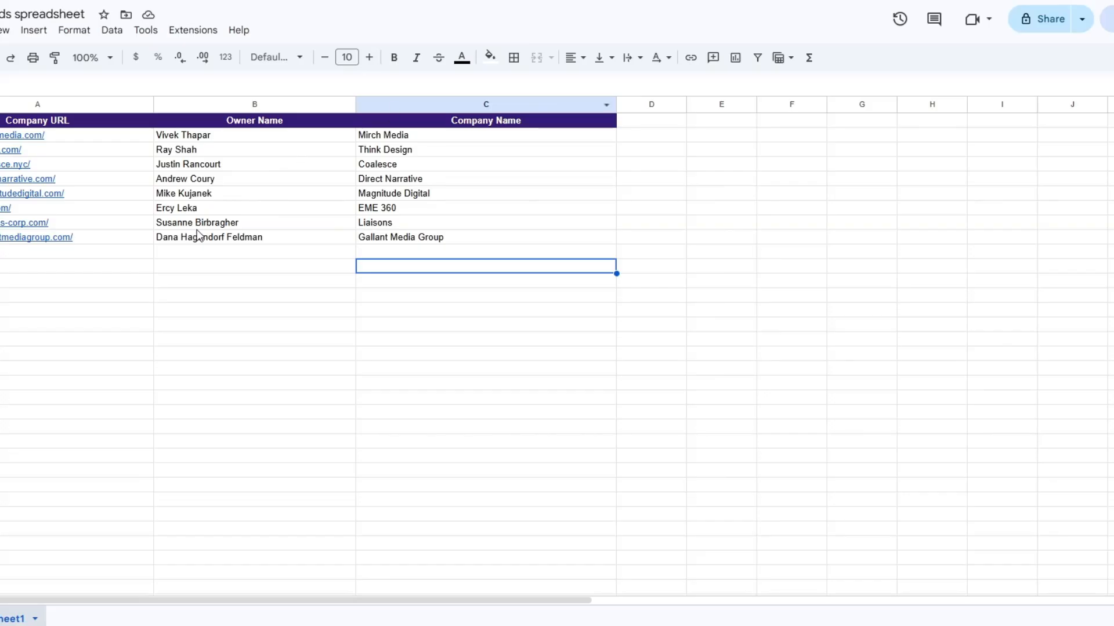
Check the new leads in the Agency Leads spreadsheet, and send the pasted /pre-call-brief-generator prompt in Claude
click(318, 270)
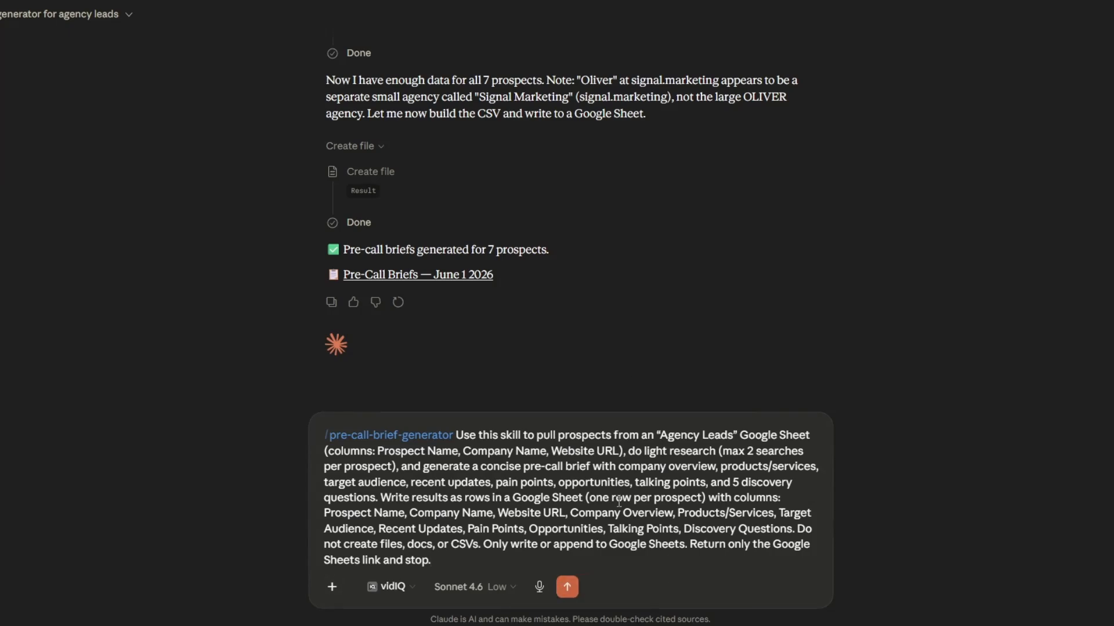
click(566, 587)
click(571, 510)
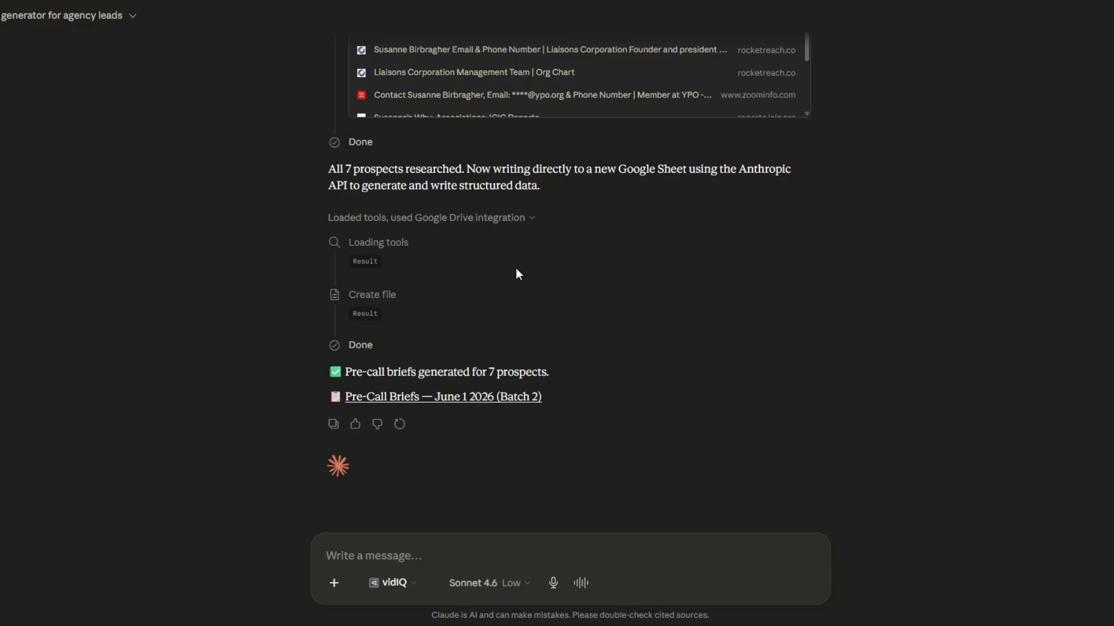
Review the new run's prompt and web research, and open the linked Pre-Call Briefs — June 1 2026 (Batch 2) sheet
scroll(848, 345, up, 15)
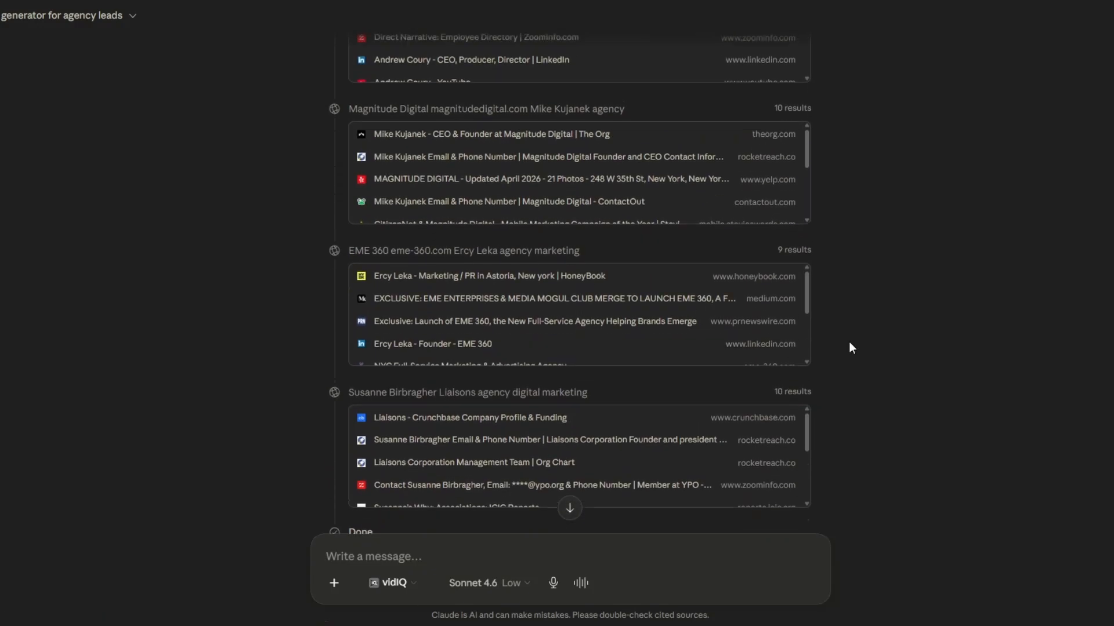
scroll(851, 347, up, 5)
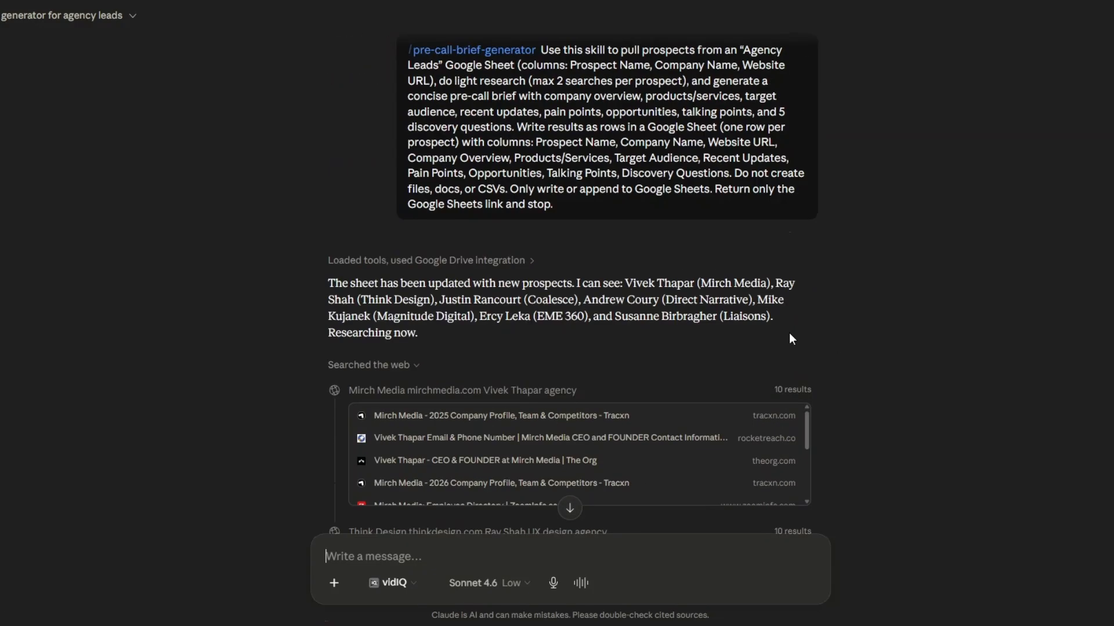
scroll(941, 381, down, 20)
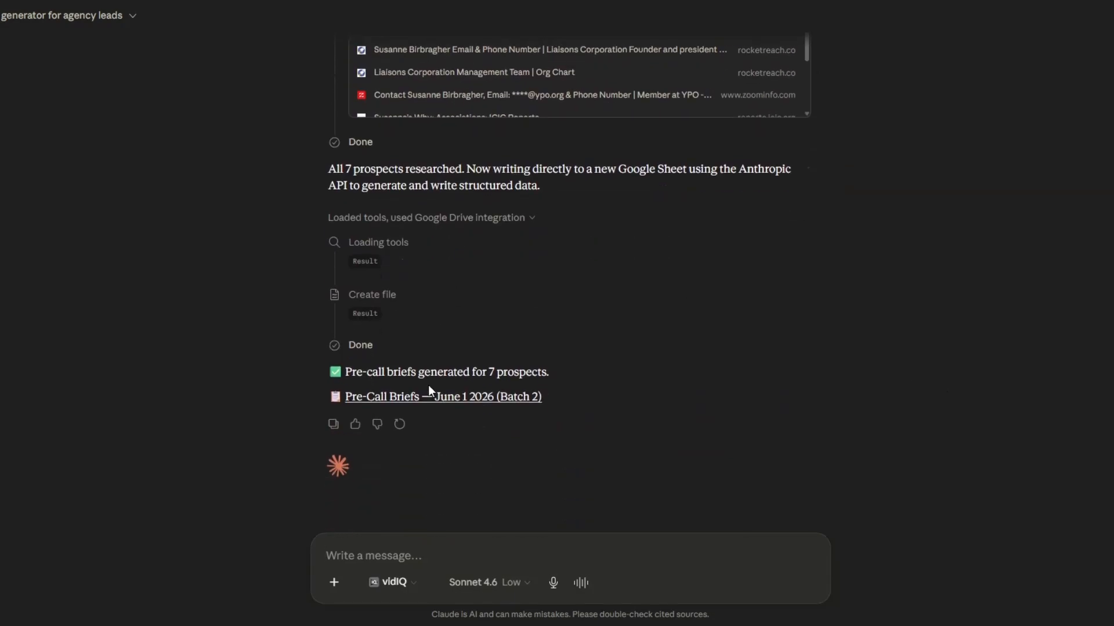
click(474, 402)
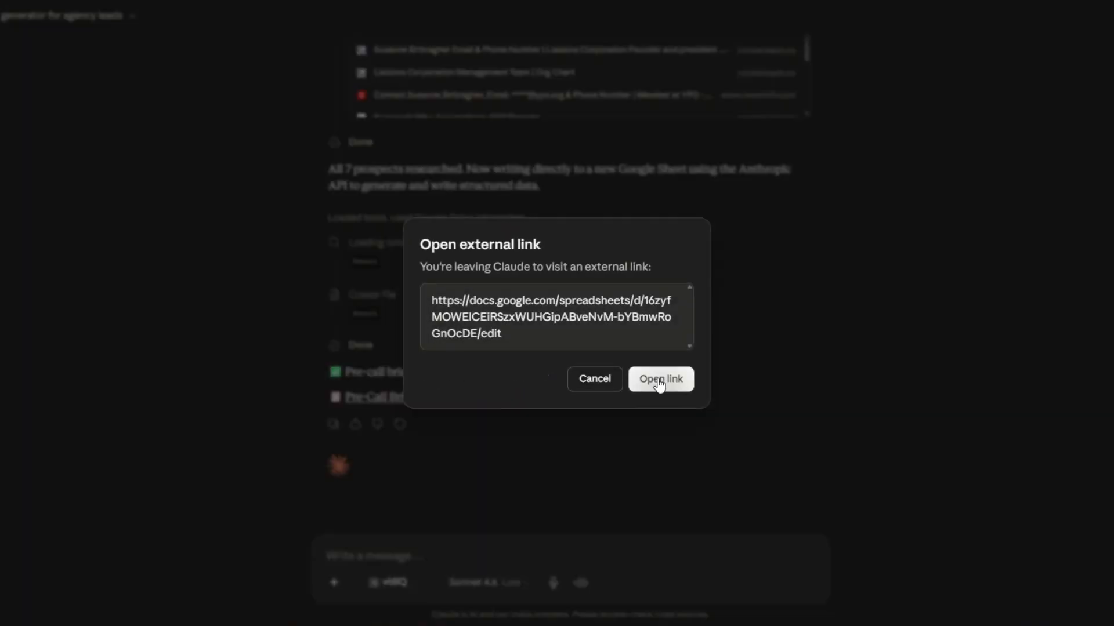
click(661, 380)
Look over the Batch 2 sheet from Prospect Name to Target Audience, sampling the Direct Narrative overview and the Liaisons and EME 360 entries
click(326, 298)
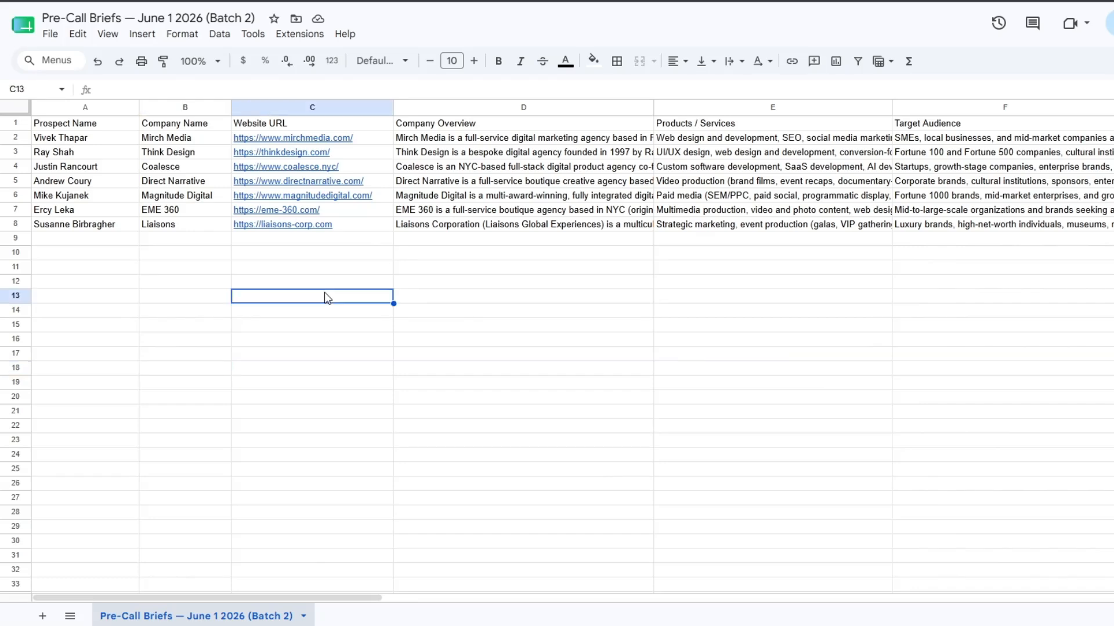
click(121, 256)
click(418, 268)
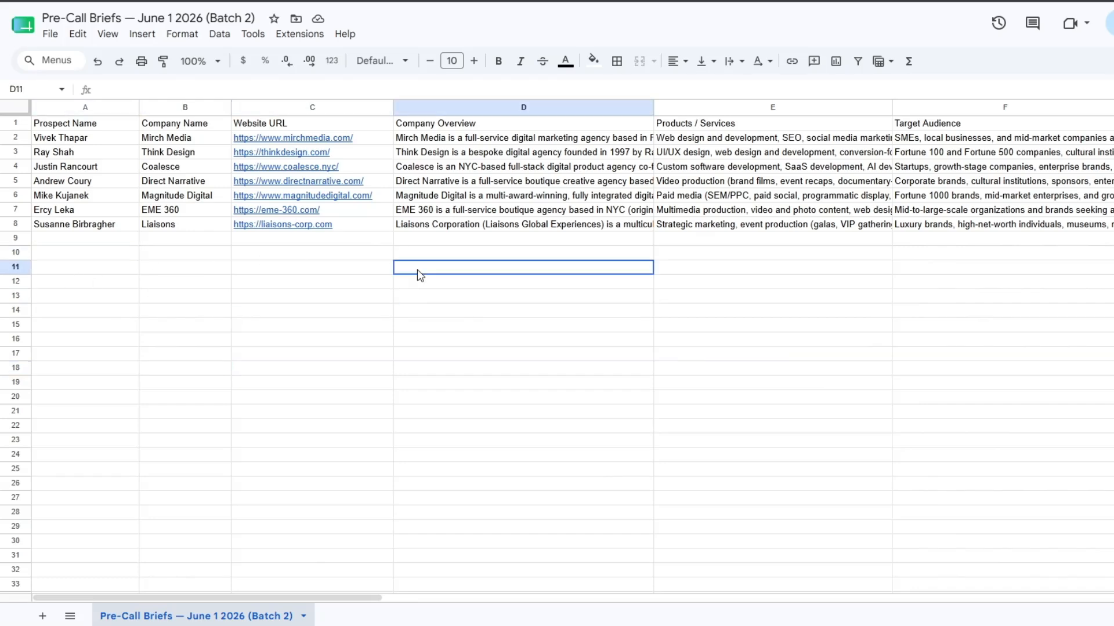
click(525, 183)
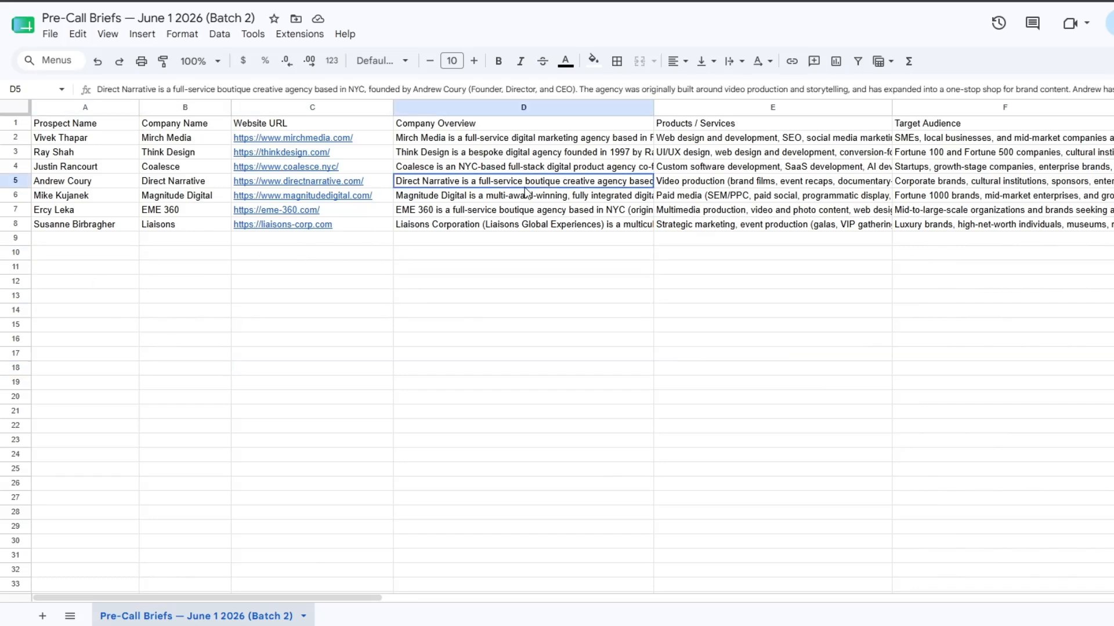
click(830, 228)
click(939, 227)
click(812, 209)
Go through the columns again, checking the Liaisons overview and services and the EME 360 target audience
click(116, 255)
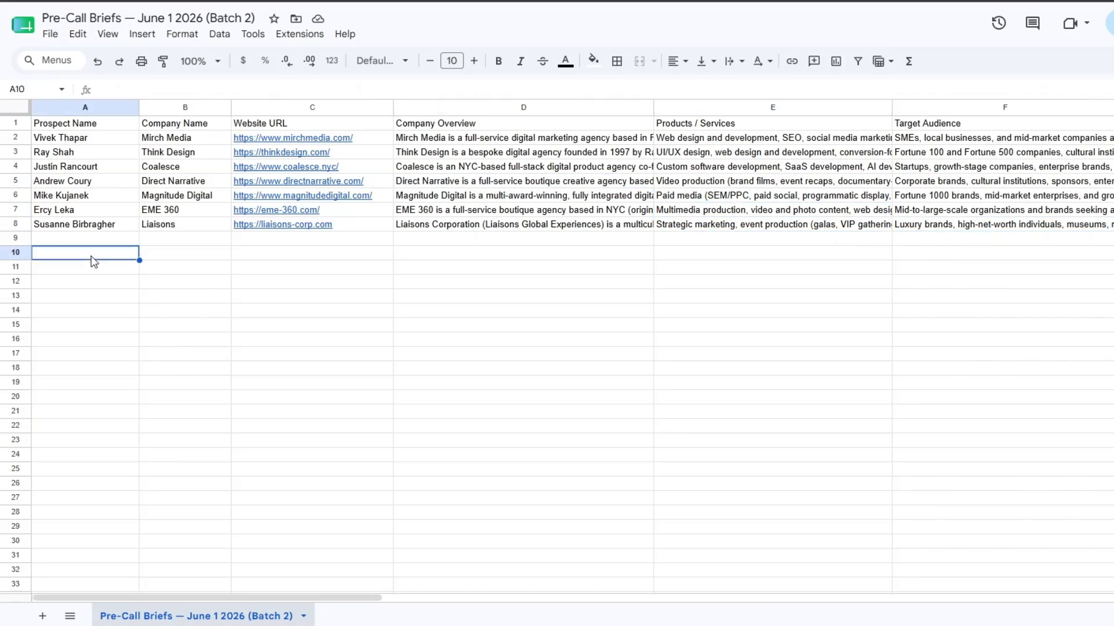
click(182, 253)
click(270, 266)
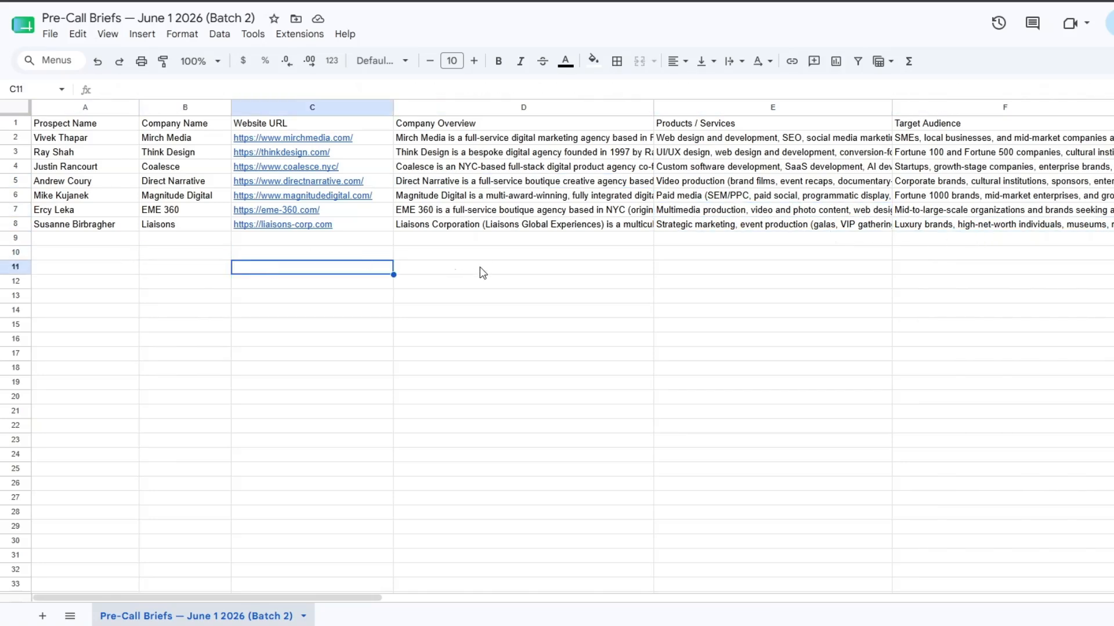
click(464, 225)
click(726, 227)
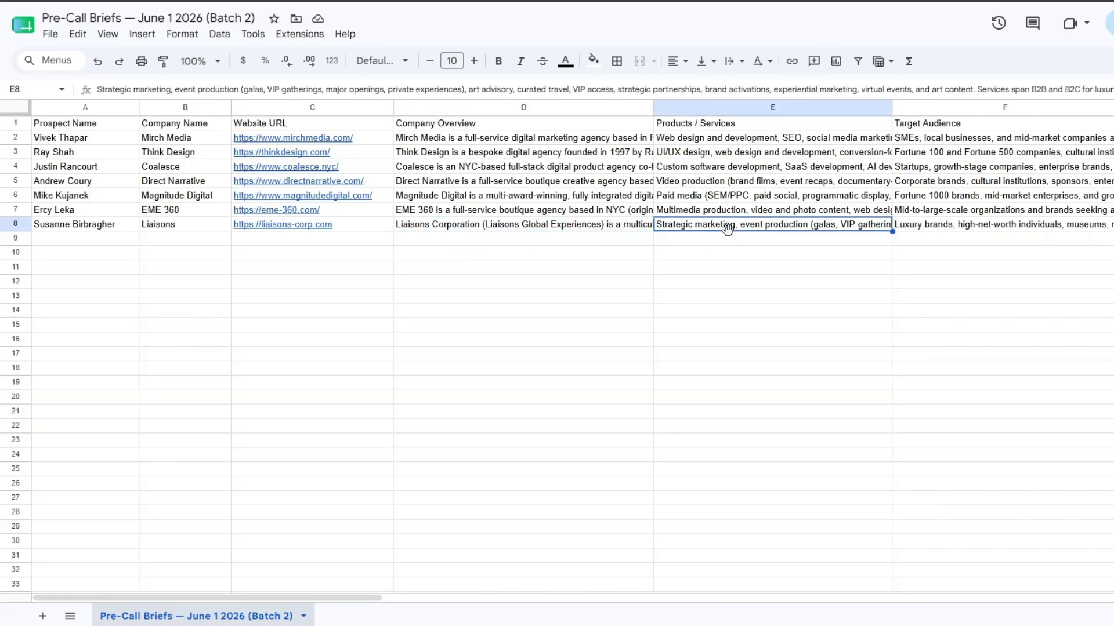
click(983, 217)
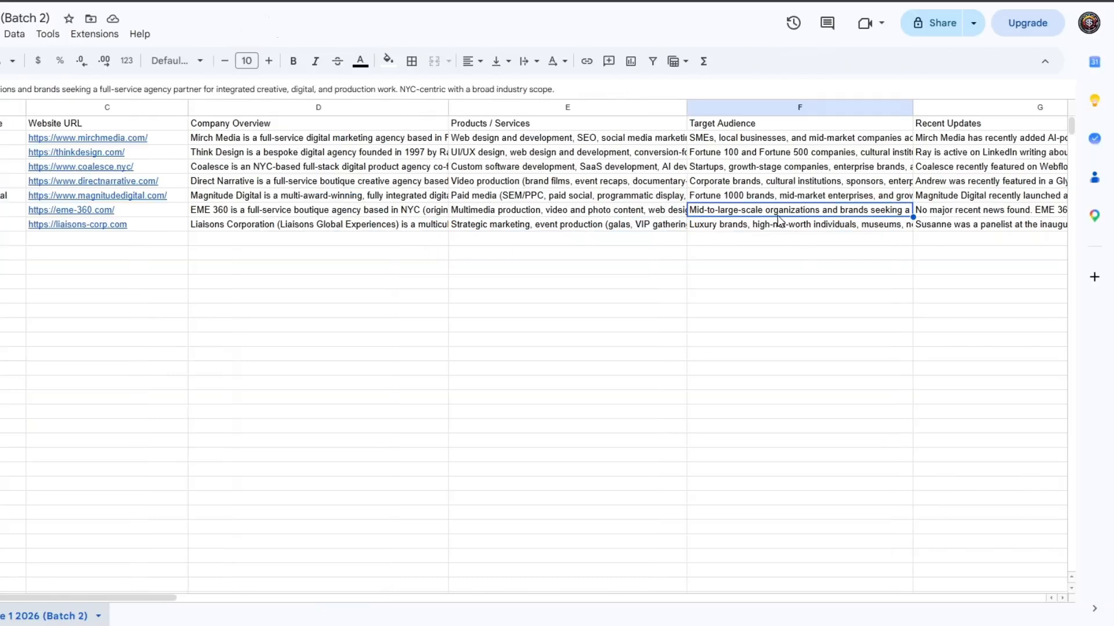
Check the EME 360 Recent Updates entry and the Liaisons entries for Pain Points, Opportunities and Talking Points
drag(145, 598, 411, 598)
click(123, 216)
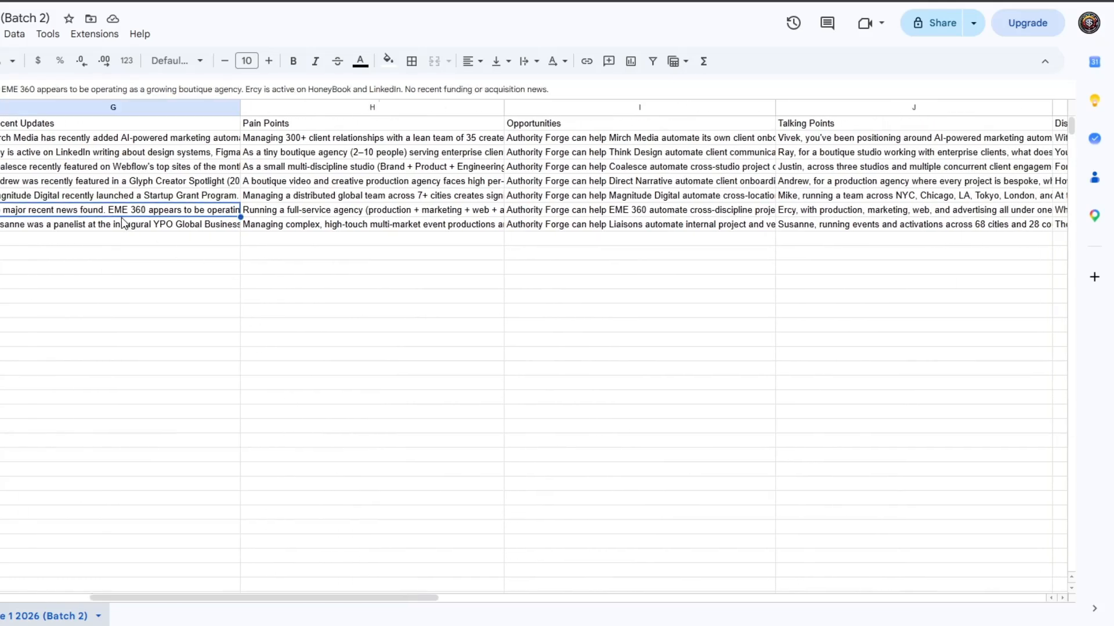
click(318, 227)
click(547, 226)
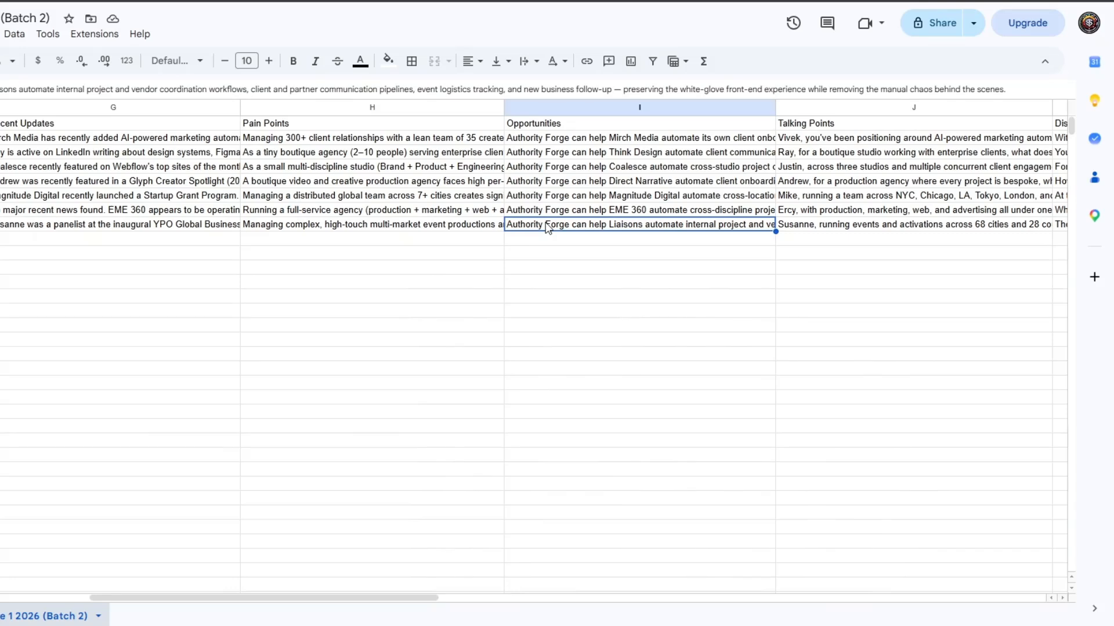
click(830, 227)
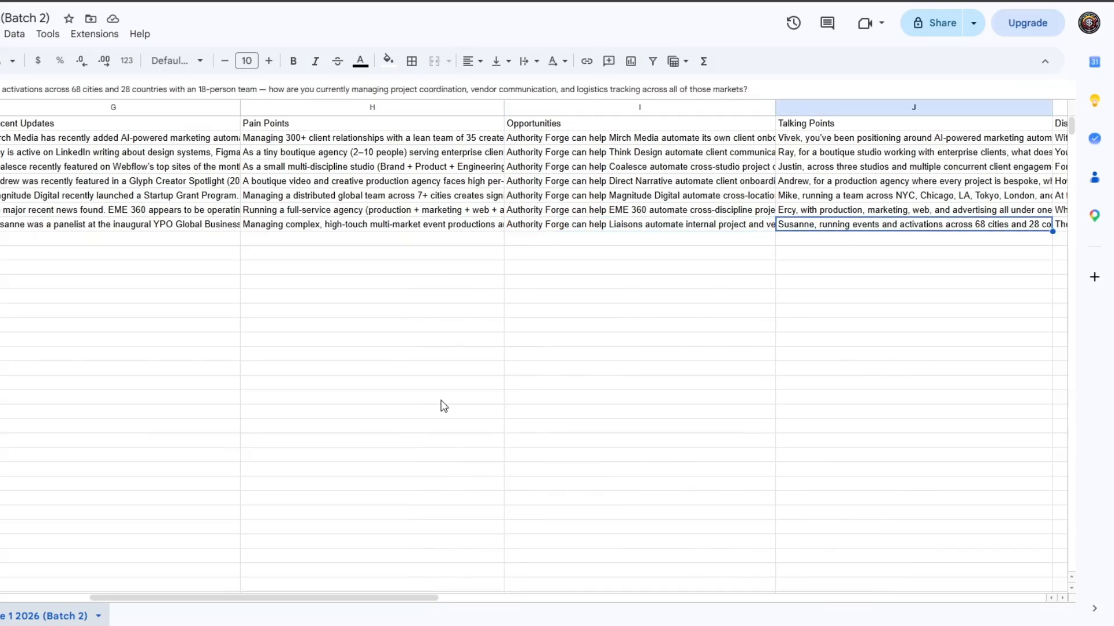
Check the Liaisons row's entries for Discovery Questions 1 to 4
drag(316, 597, 576, 597)
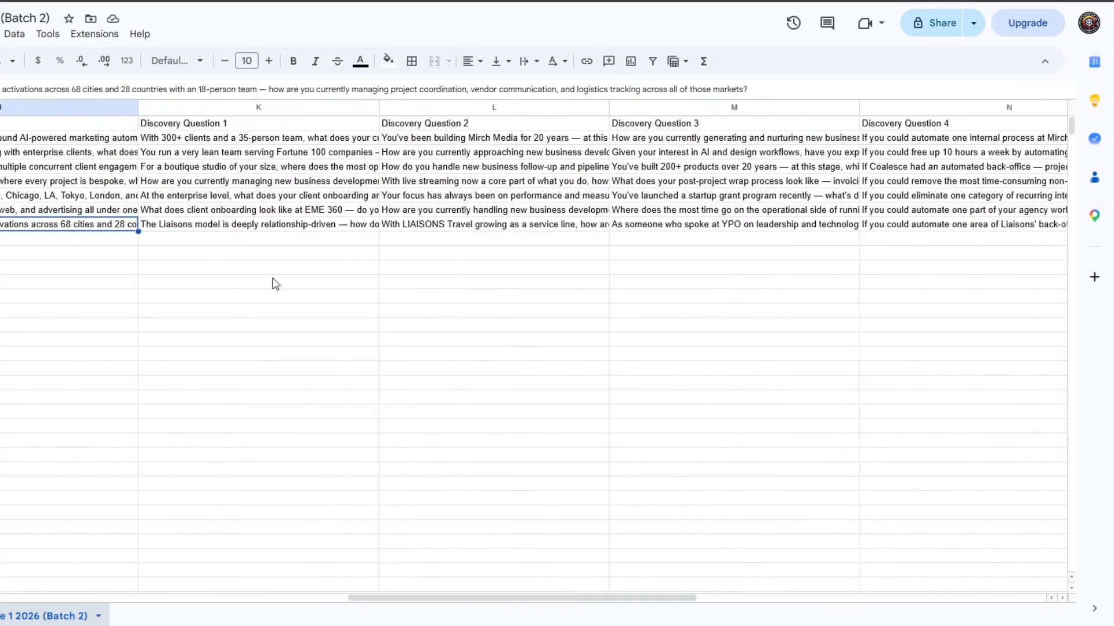
click(266, 231)
click(416, 234)
click(713, 235)
click(929, 226)
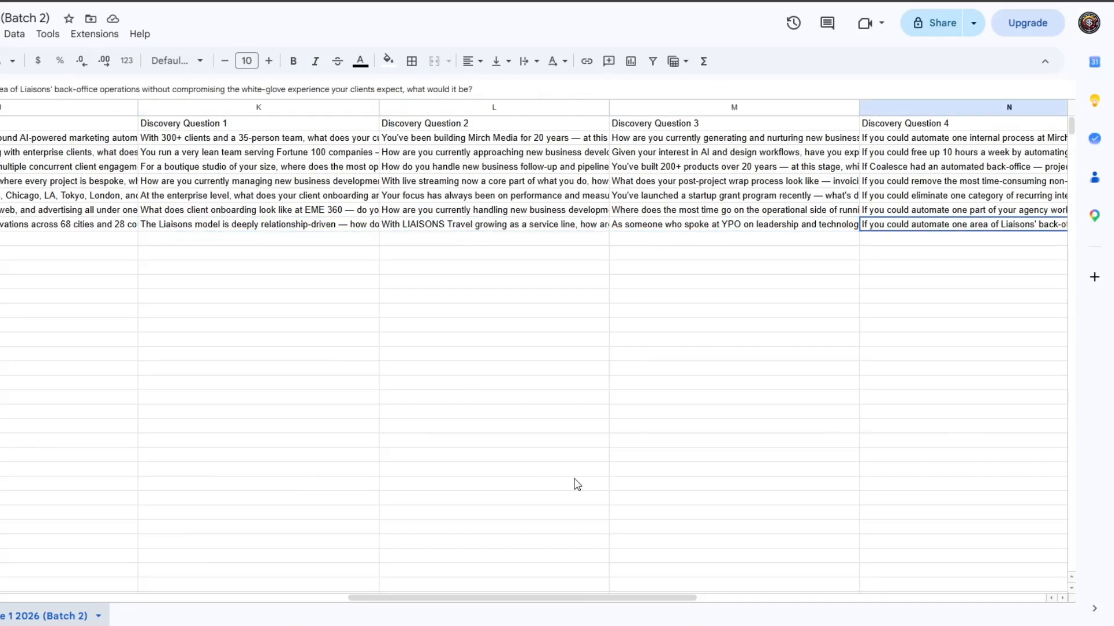
Return to the first columns and read the full Company Overview texts for several agencies, including Mirch Media, Think Design and Magnitude Digital
drag(527, 599, 1, 540)
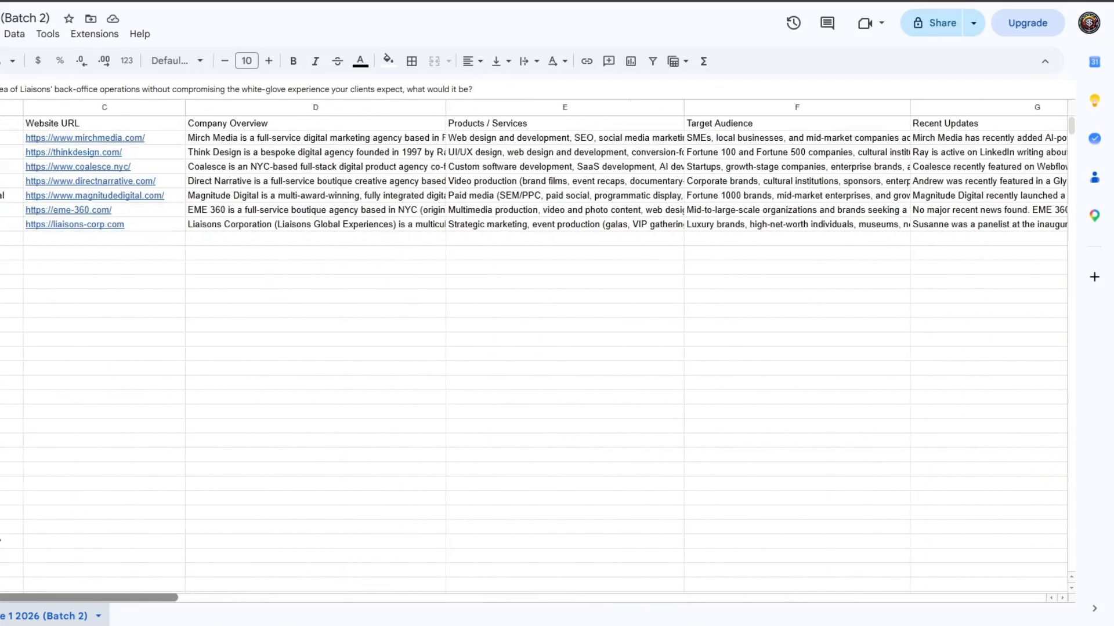
double_click(264, 136)
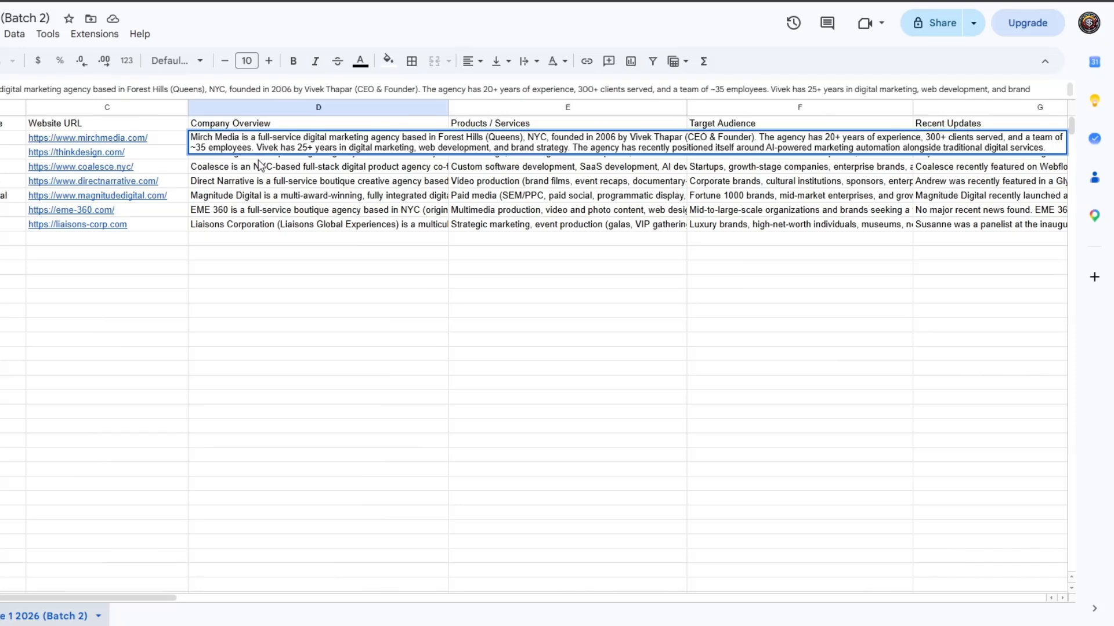
double_click(260, 167)
double_click(250, 198)
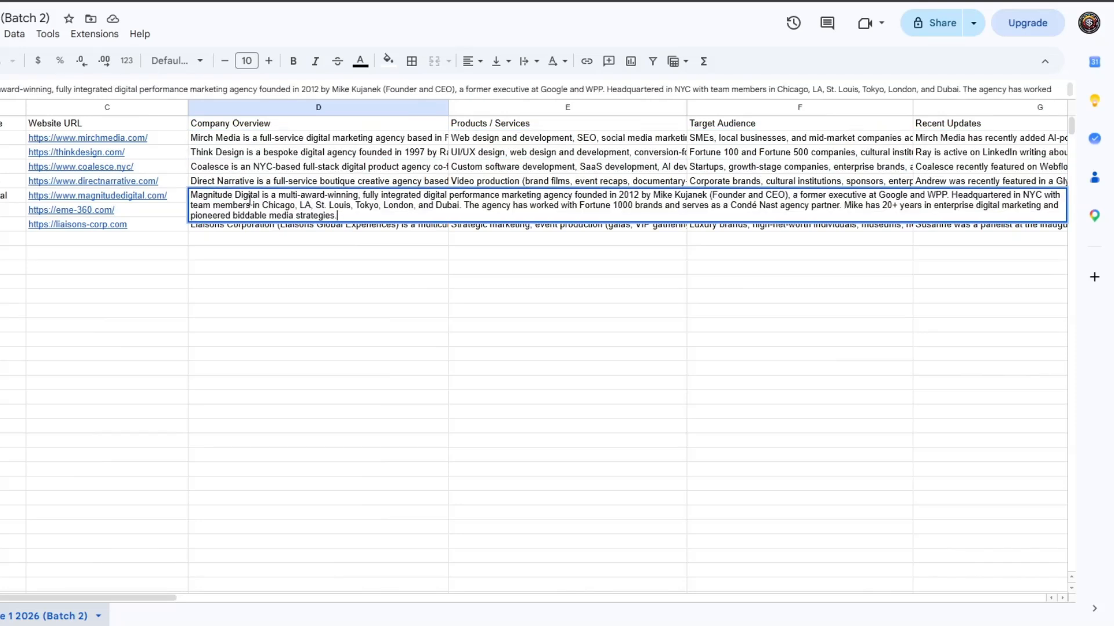
double_click(245, 227)
double_click(252, 154)
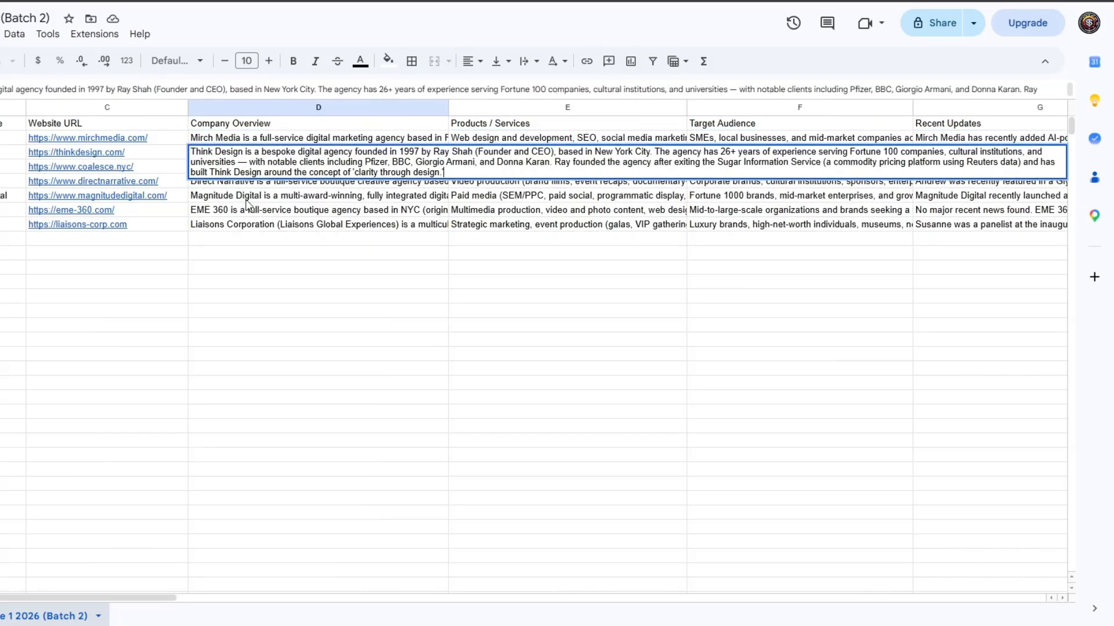
click(248, 200)
mouse_move(139, 183)
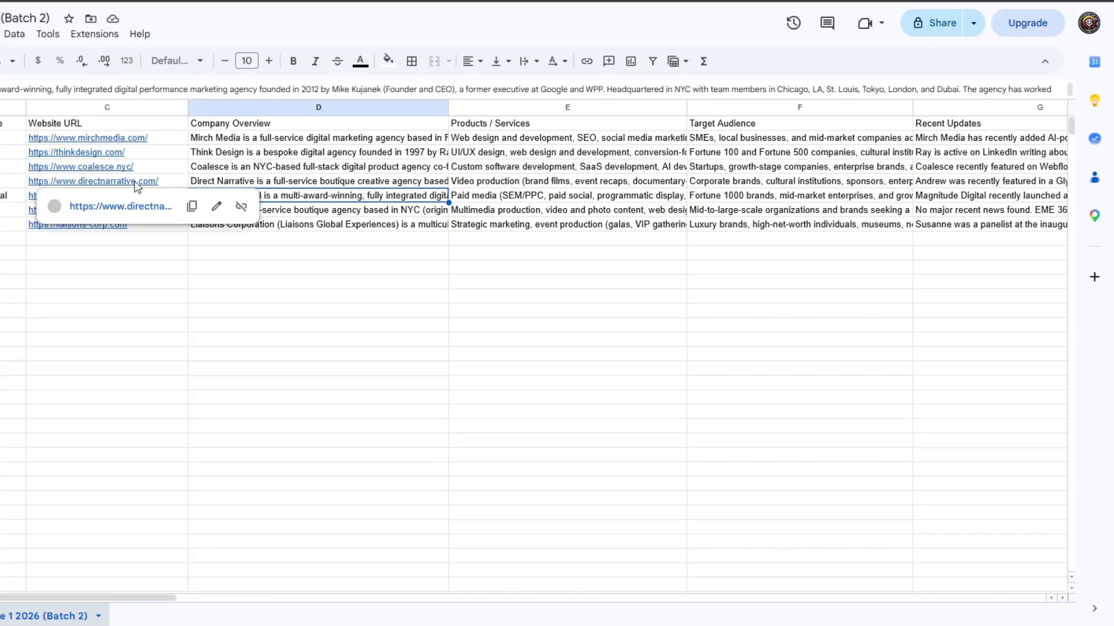
Read the full Products / Services texts for Direct Narrative, EME 360, Mirch Media and Coalesce
double_click(485, 184)
double_click(482, 210)
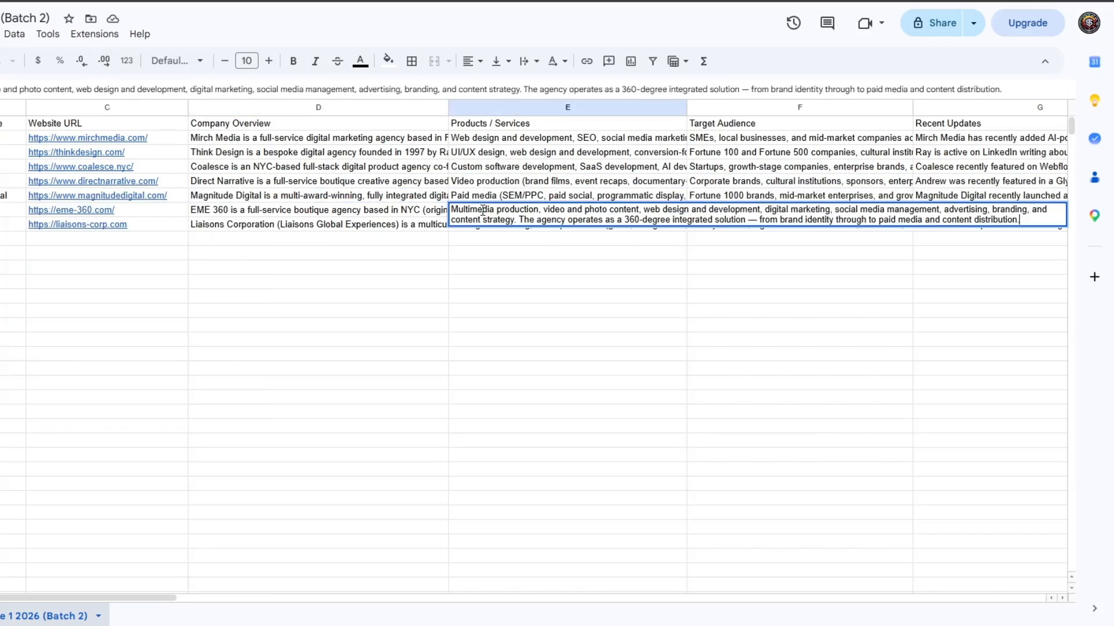
double_click(486, 144)
double_click(486, 168)
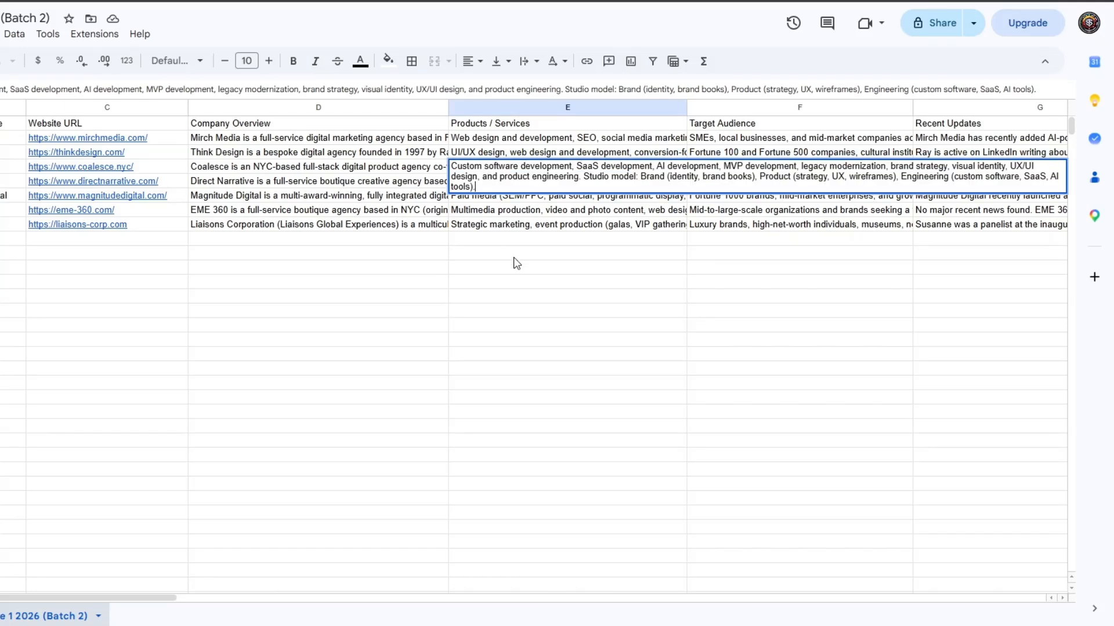
click(534, 285)
Read the full Target Audience texts for Magnitude Digital, EME 360 and Mirch Media
double_click(745, 193)
click(740, 212)
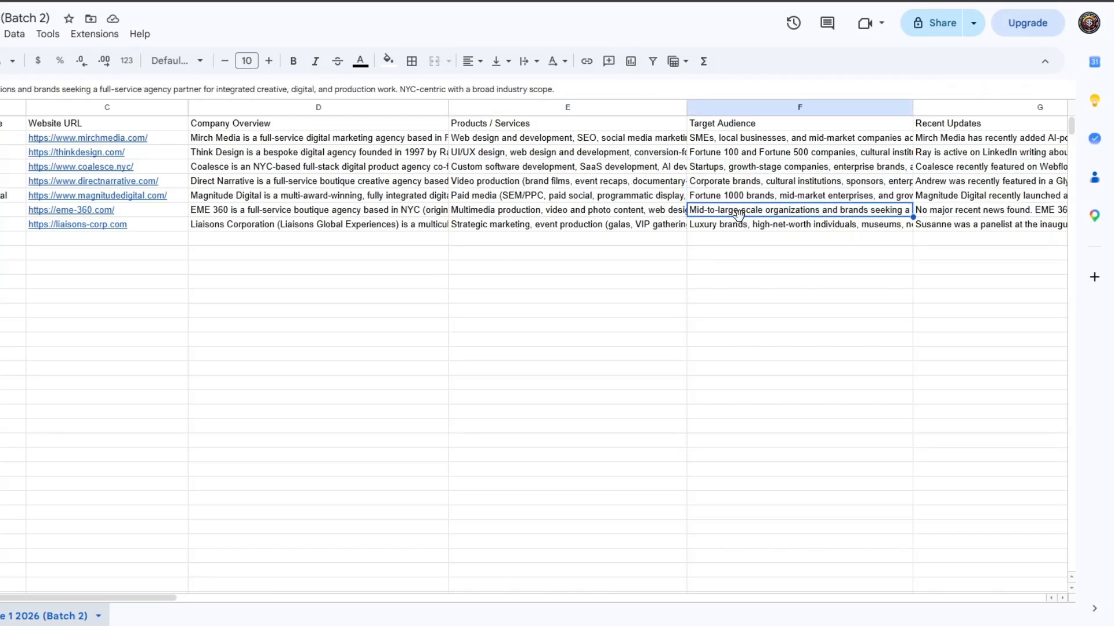
double_click(741, 212)
click(737, 253)
click(753, 145)
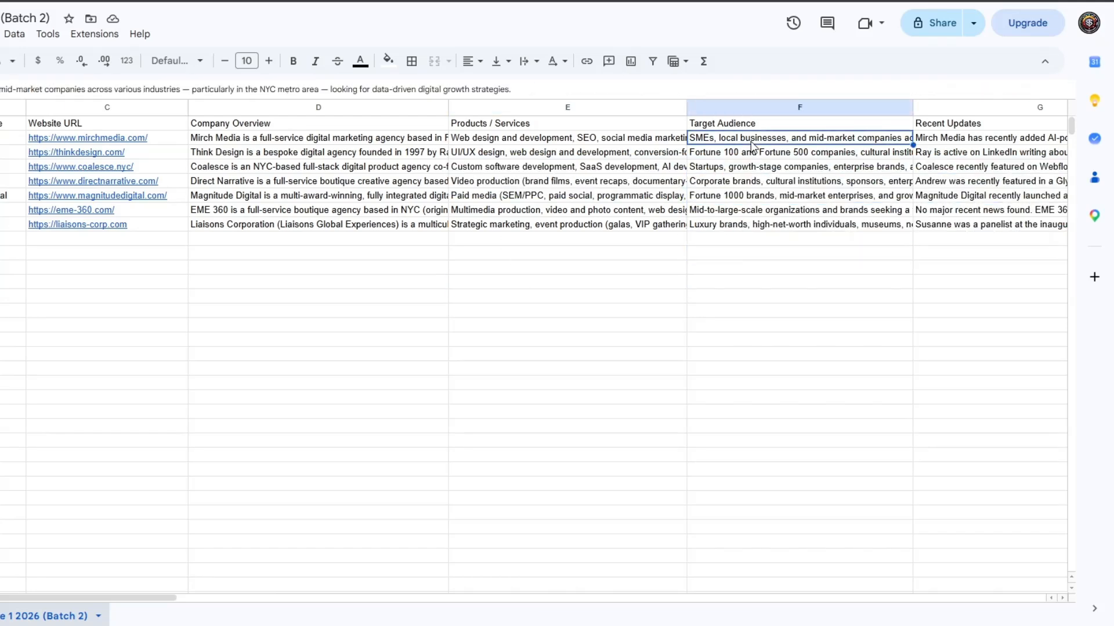
double_click(752, 145)
click(739, 211)
Read the full Recent Updates texts for several agencies, including Mirch Media, Think Design, Coalesce, EME 360 and Liaisons
drag(172, 592, 409, 595)
click(135, 148)
double_click(136, 148)
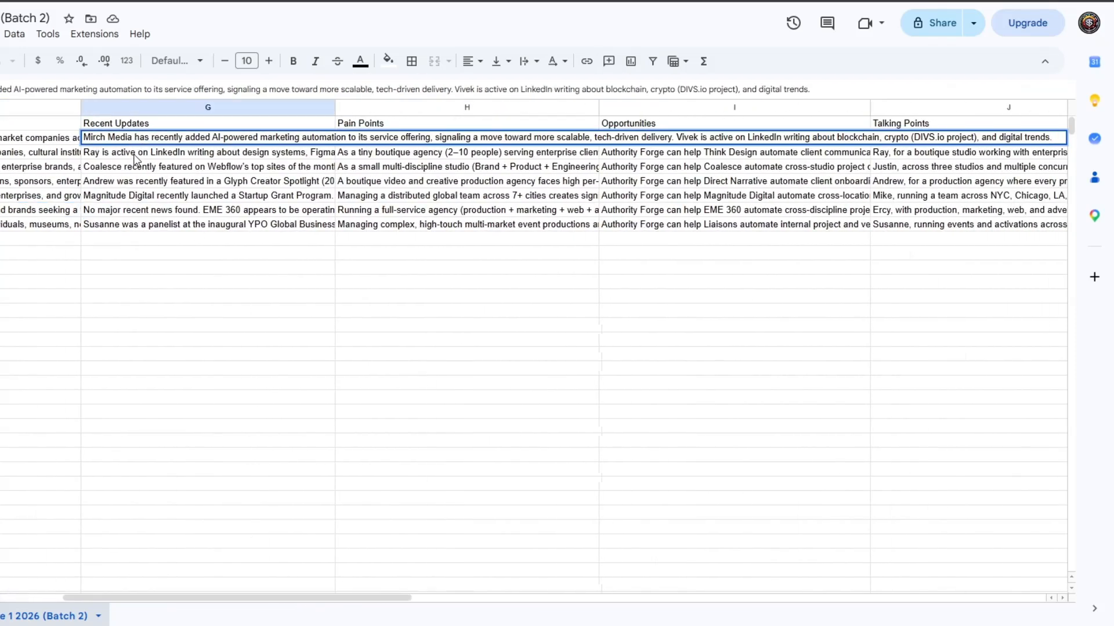
click(134, 154)
double_click(134, 155)
click(134, 170)
double_click(135, 169)
double_click(129, 214)
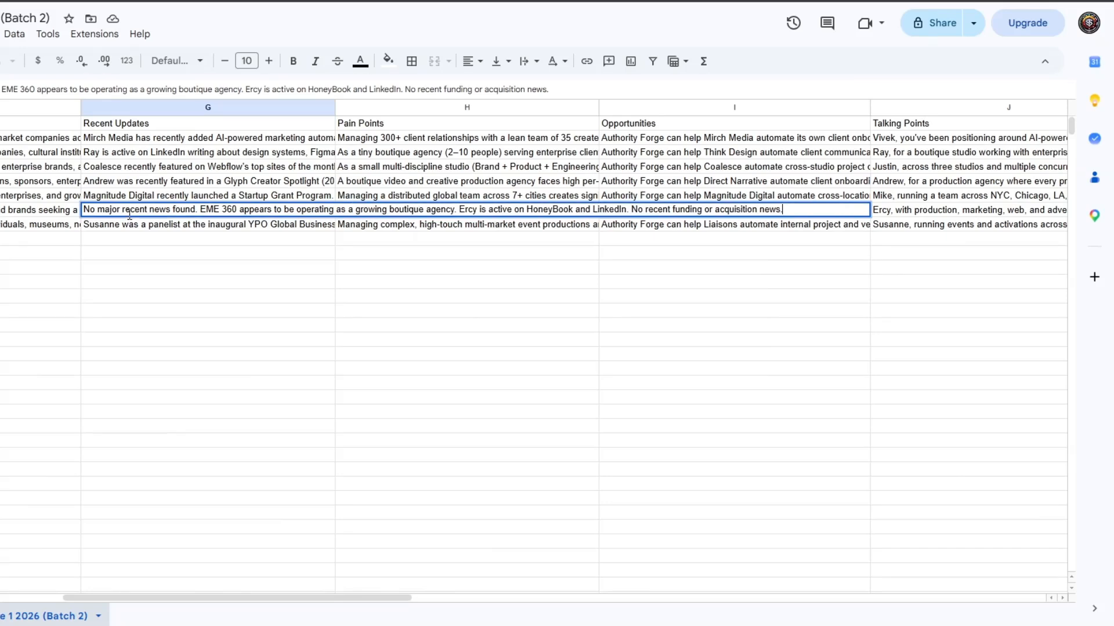
double_click(130, 226)
click(200, 298)
Read the full Pain Points texts for Direct Narrative, EME 360 and Liaisons
click(425, 182)
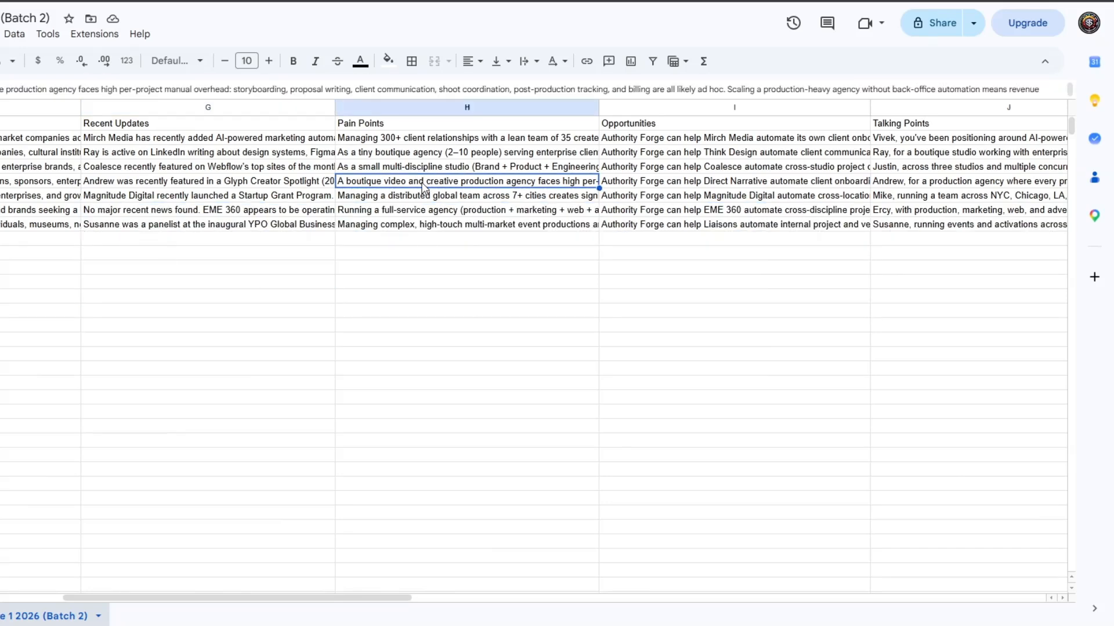
double_click(425, 185)
click(419, 239)
double_click(415, 214)
click(412, 248)
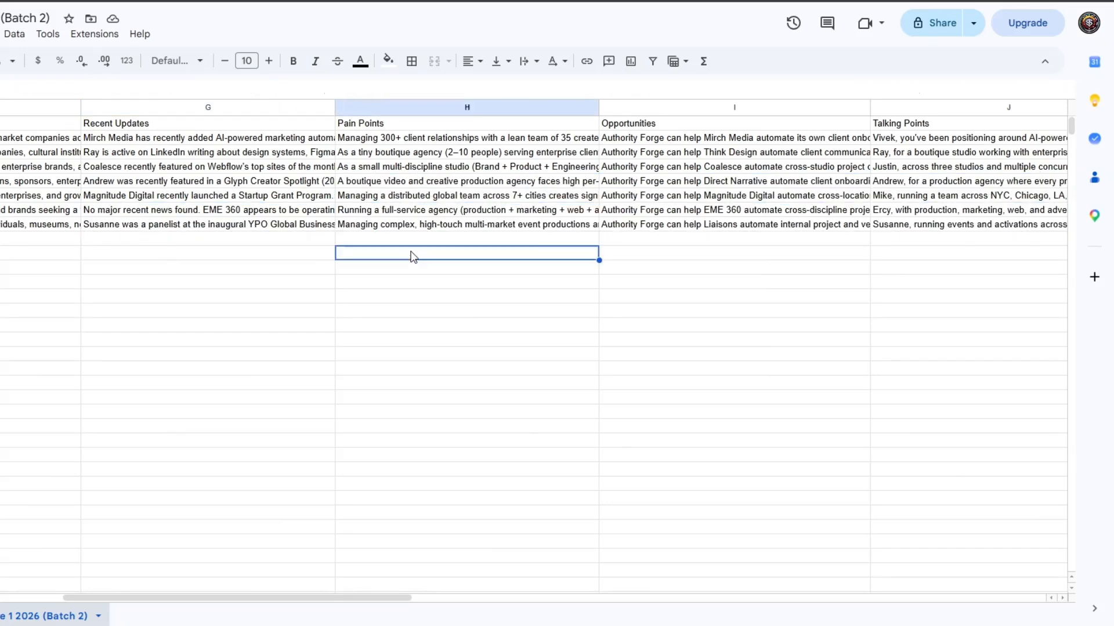
double_click(412, 226)
click(400, 142)
click(418, 227)
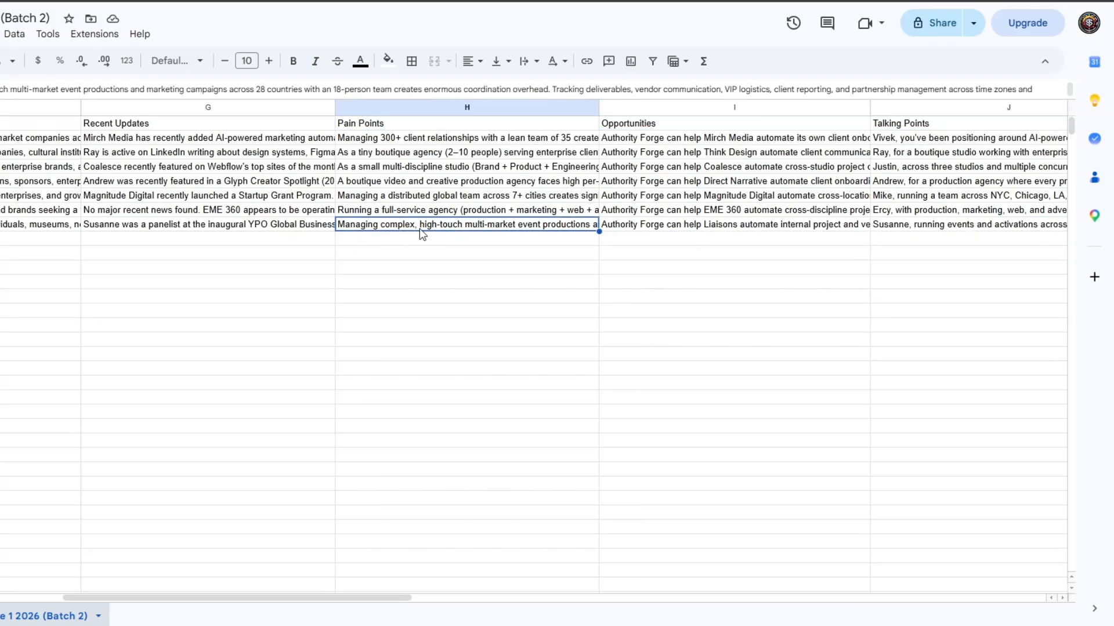
Read the full Opportunities texts for several agencies, including Coalesce, Magnitude Digital and Mirch Media
click(626, 169)
double_click(627, 169)
double_click(637, 199)
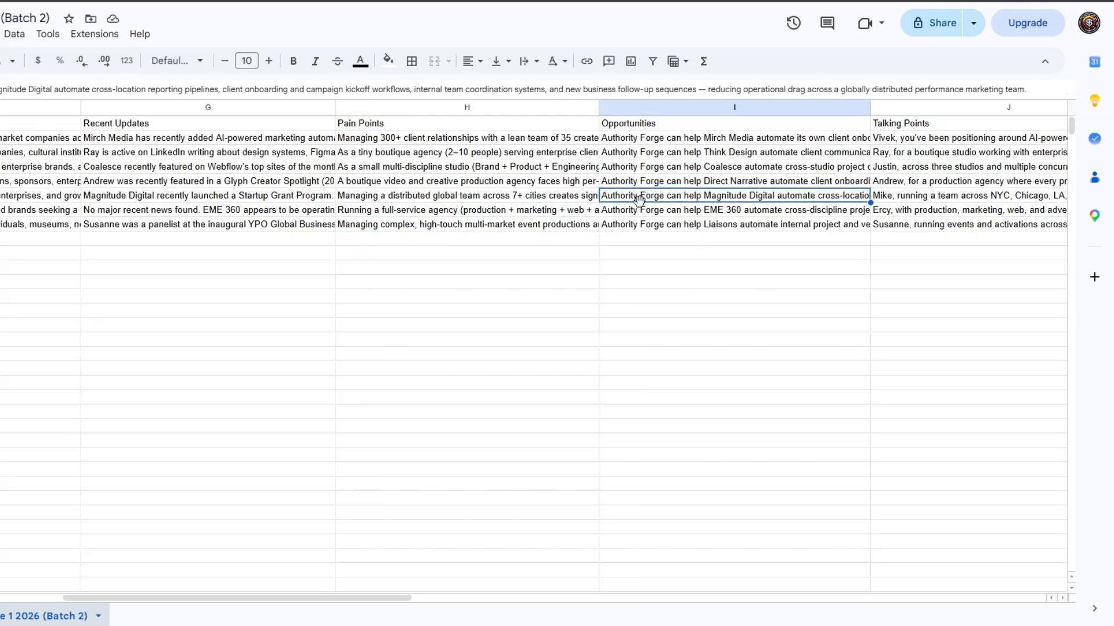
click(643, 230)
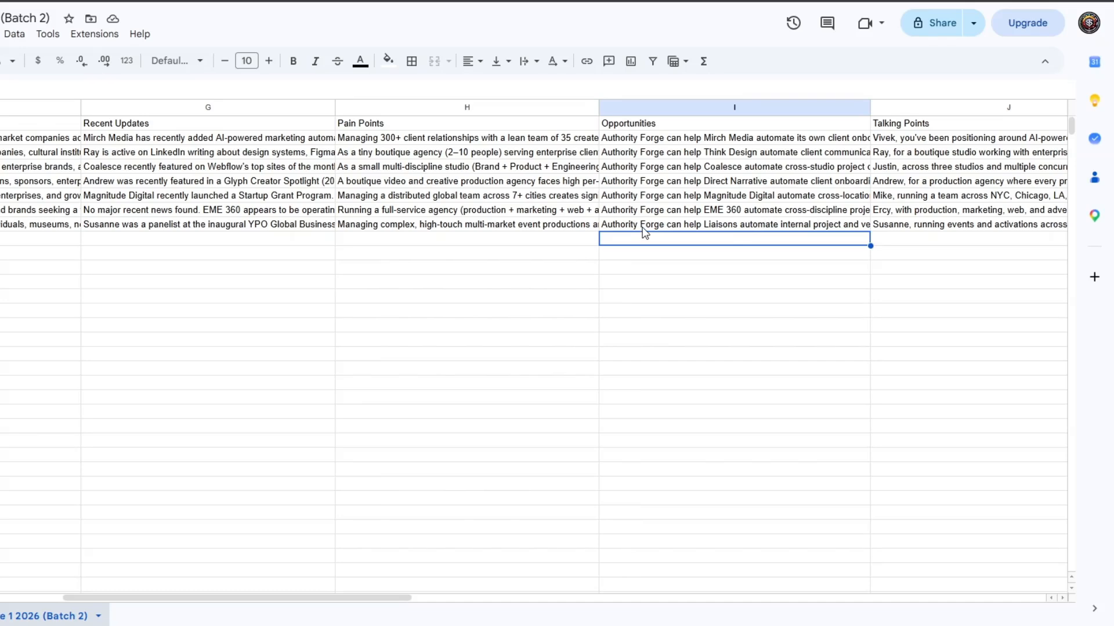
double_click(644, 231)
click(637, 284)
double_click(641, 153)
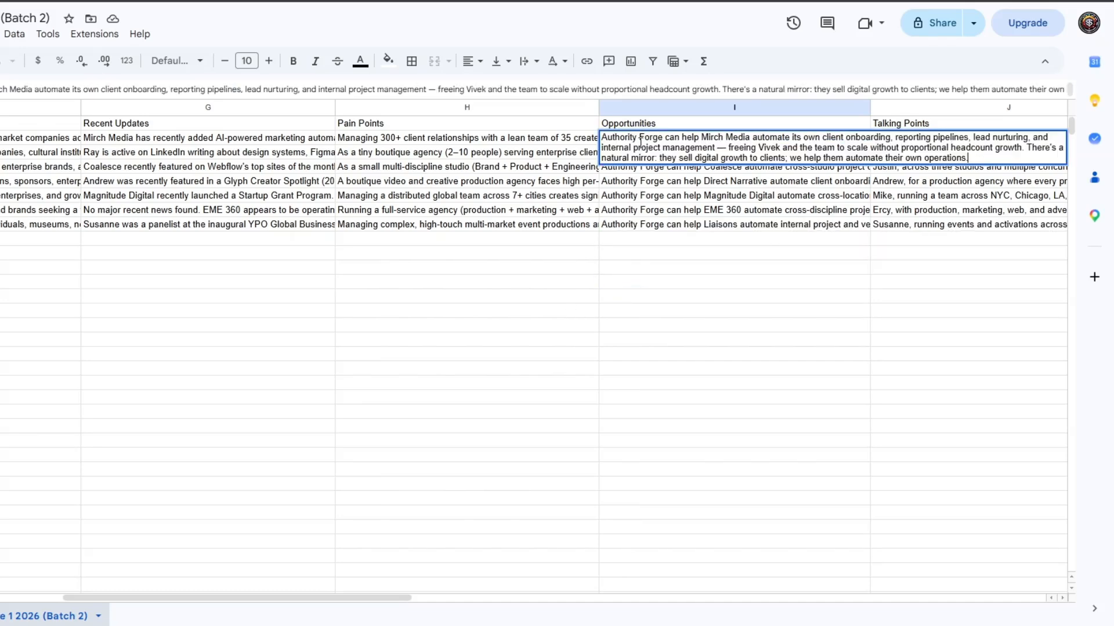
click(621, 211)
Read the full Talking Points texts for Mirch Media, Think Design, Coalesce and Magnitude Digital
click(87, 142)
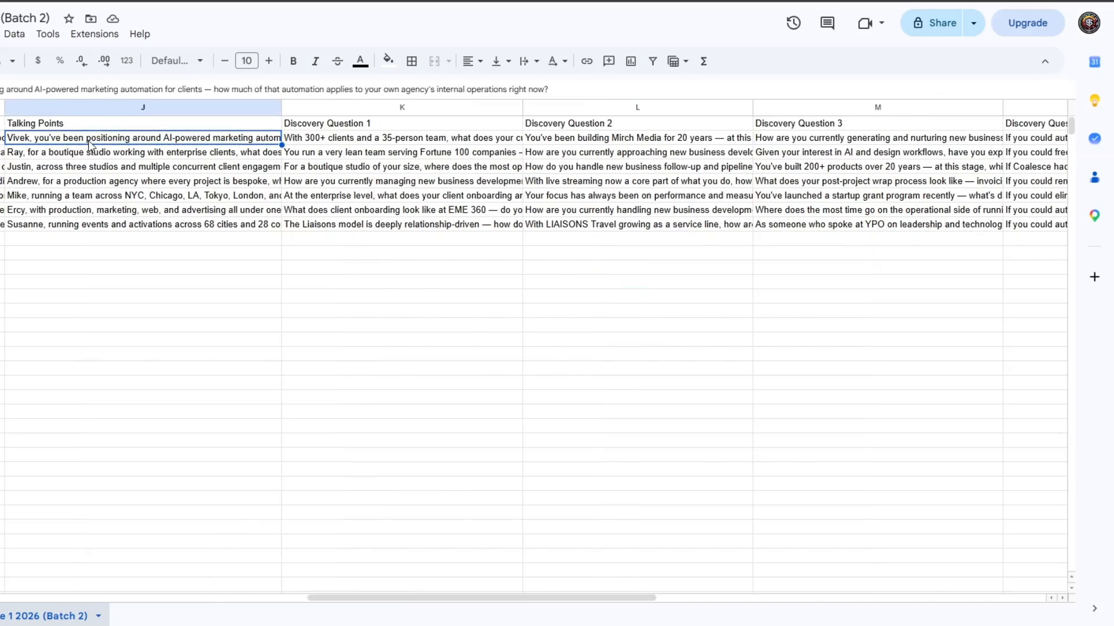
double_click(90, 143)
double_click(87, 153)
double_click(85, 167)
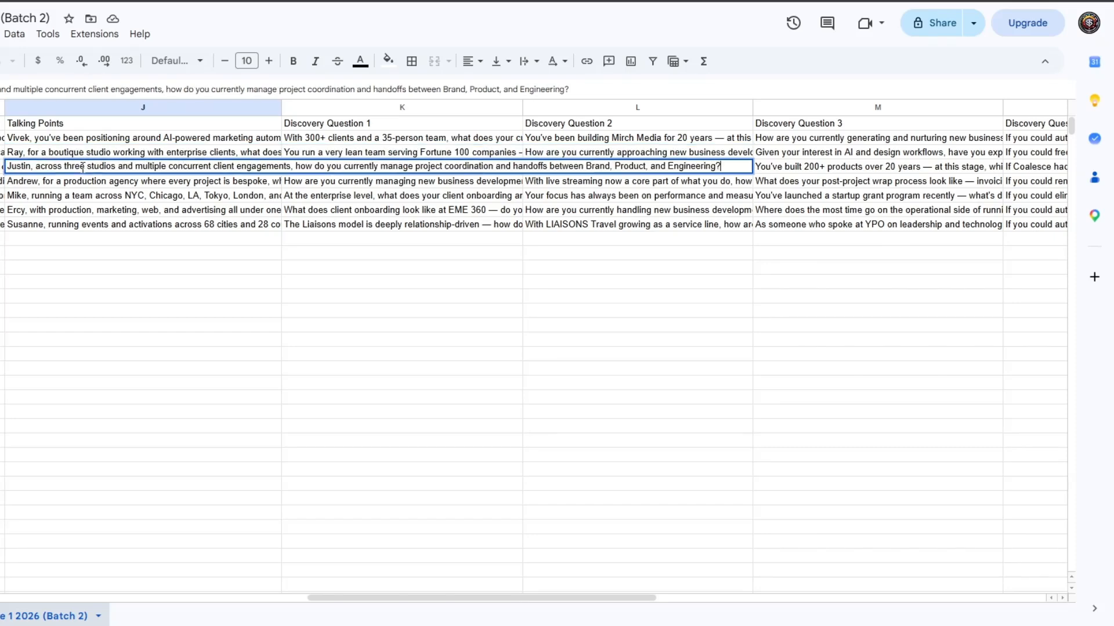
double_click(85, 196)
Read Discovery Question 1 for Coalesce, Discovery Question 2 for Direct Narrative and Discovery Question 3 for EME 360
double_click(320, 169)
click(566, 187)
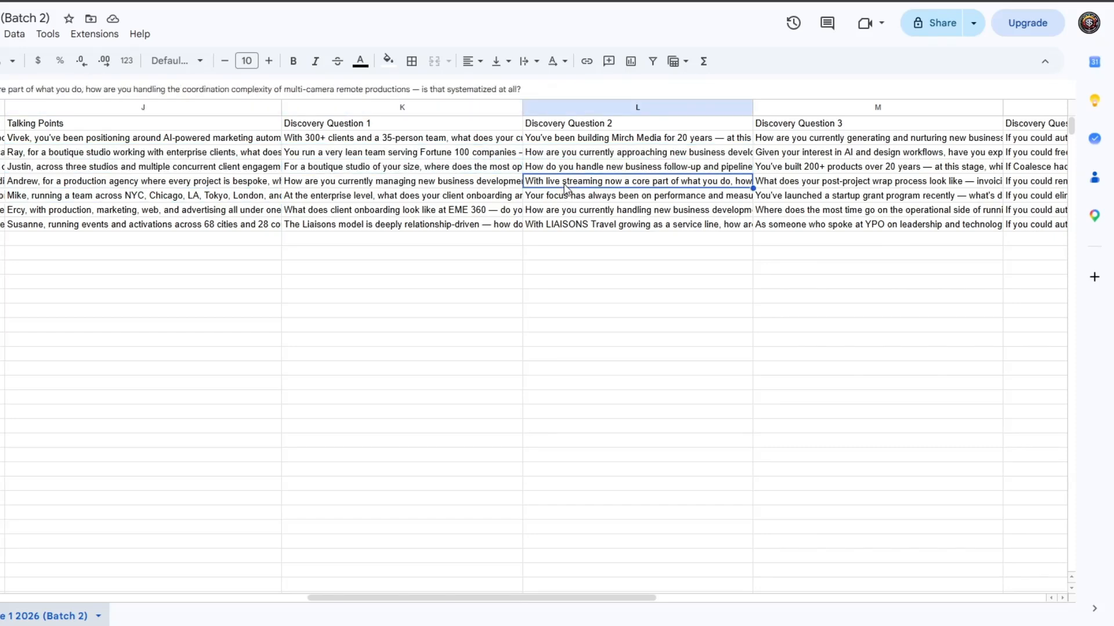
double_click(565, 187)
click(788, 207)
double_click(796, 213)
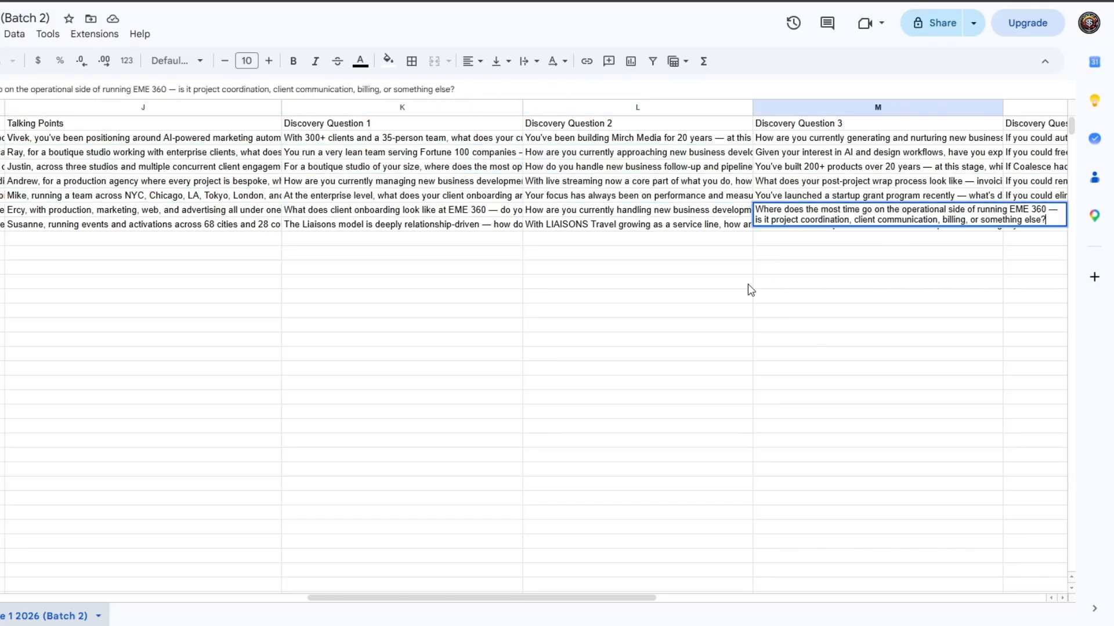
click(750, 292)
Check the Discovery Question 4 and Discovery Question 5 columns for the Direct Narrative and EME 360 rows
drag(415, 598, 596, 571)
click(542, 186)
click(704, 209)
double_click(704, 209)
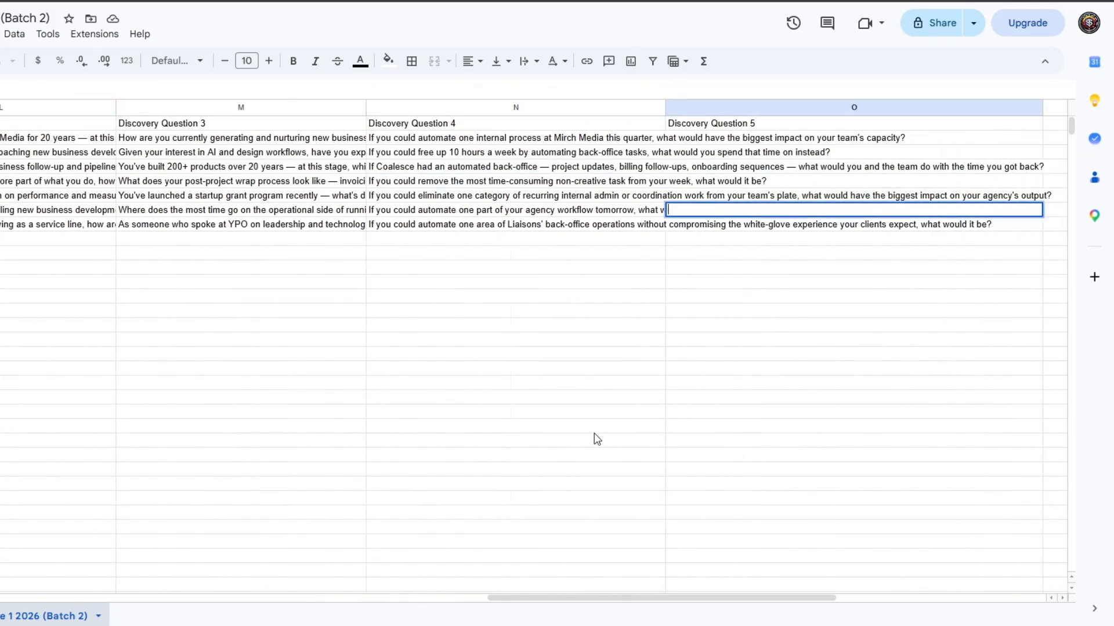
click(682, 181)
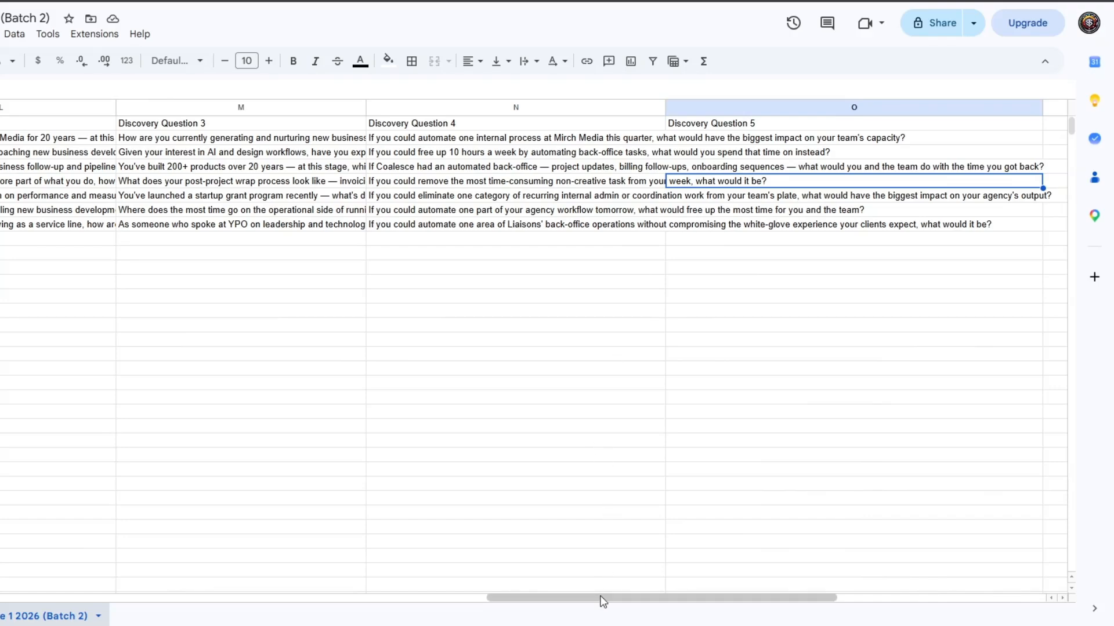
drag(600, 597, 0, 594)
click(12, 325)
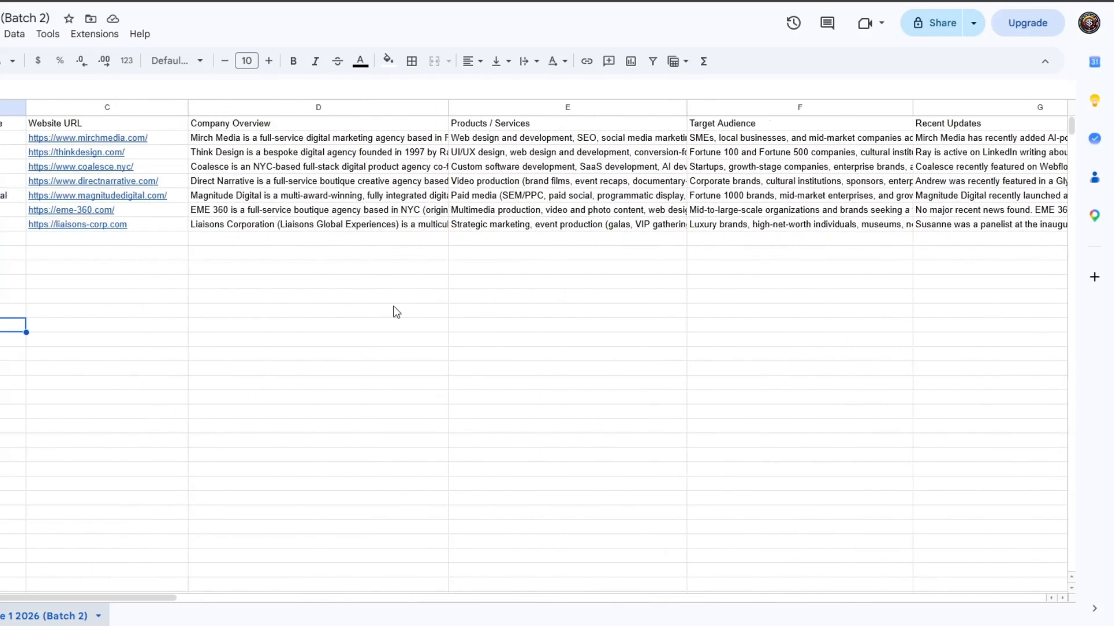
click(411, 310)
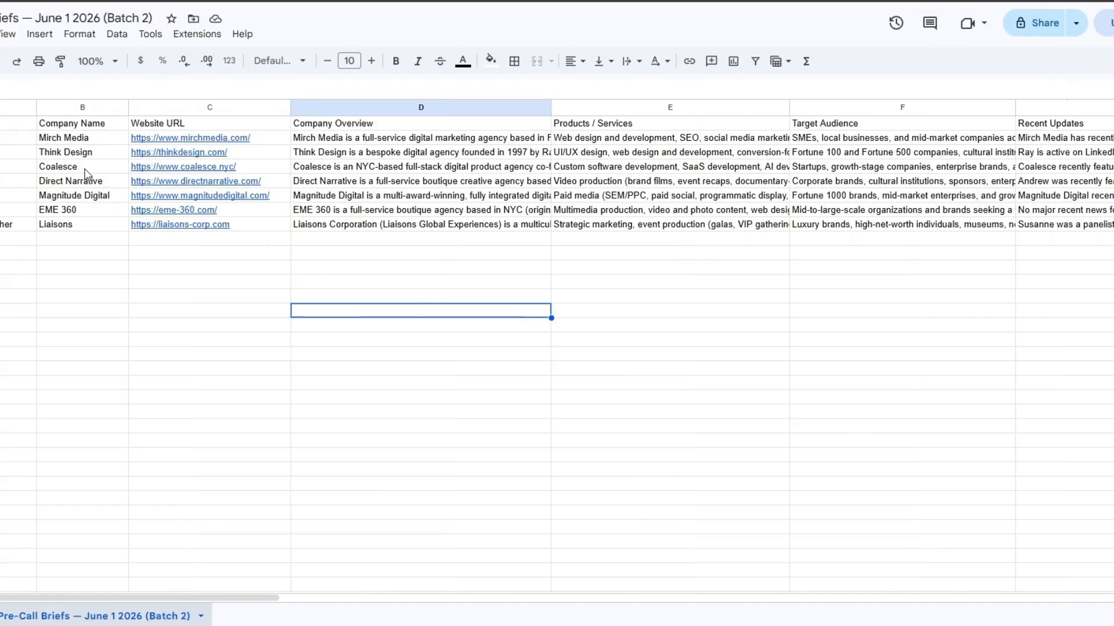
click(383, 286)
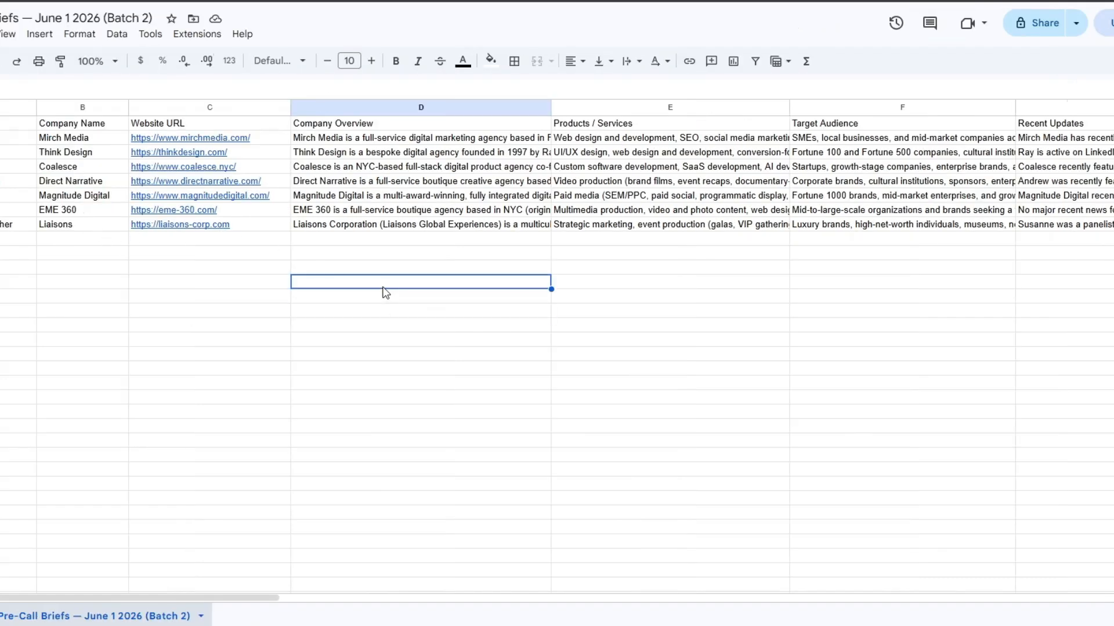
click(485, 250)
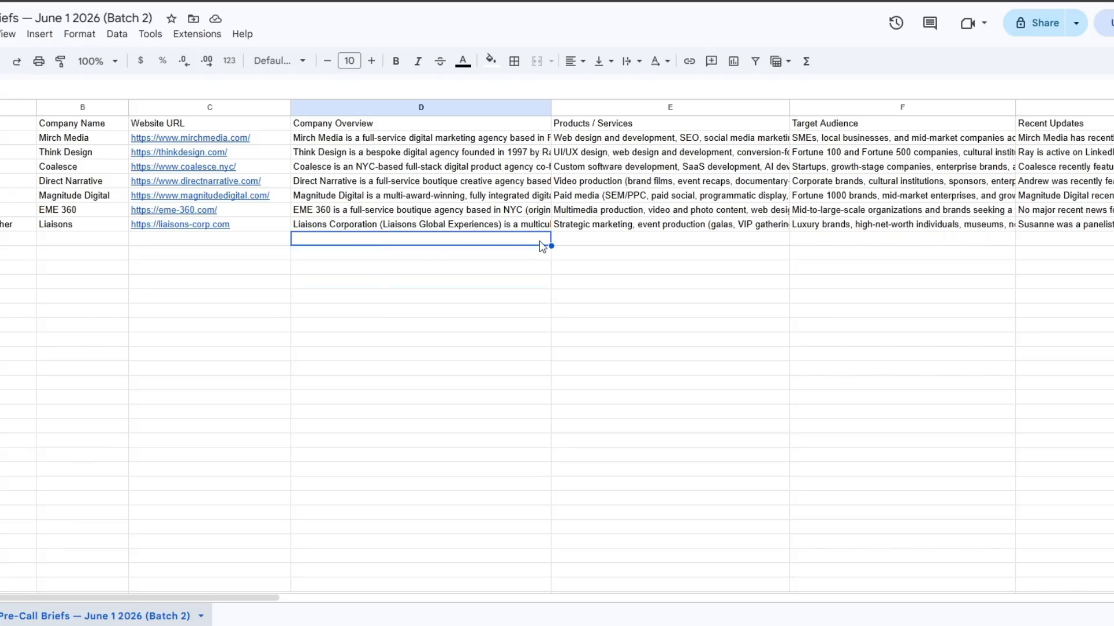
click(712, 249)
click(848, 254)
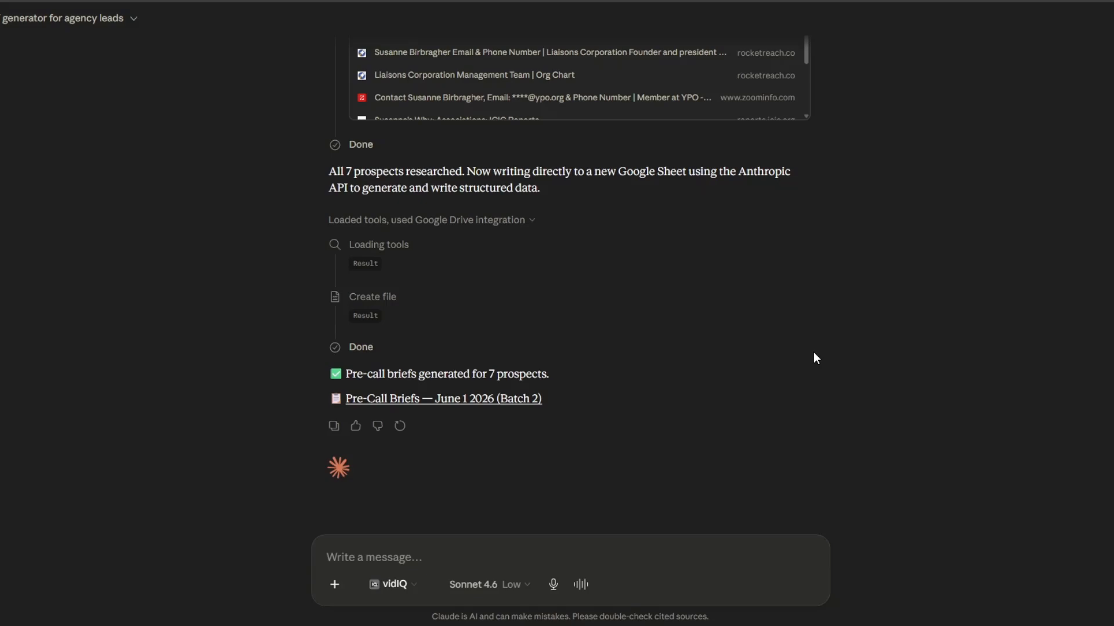
Switch to the Claude chat and review the pre-call-brief-generator prompt and the research behind the Batch 2 run
scroll(813, 353, up, 15)
scroll(814, 352, up, 10)
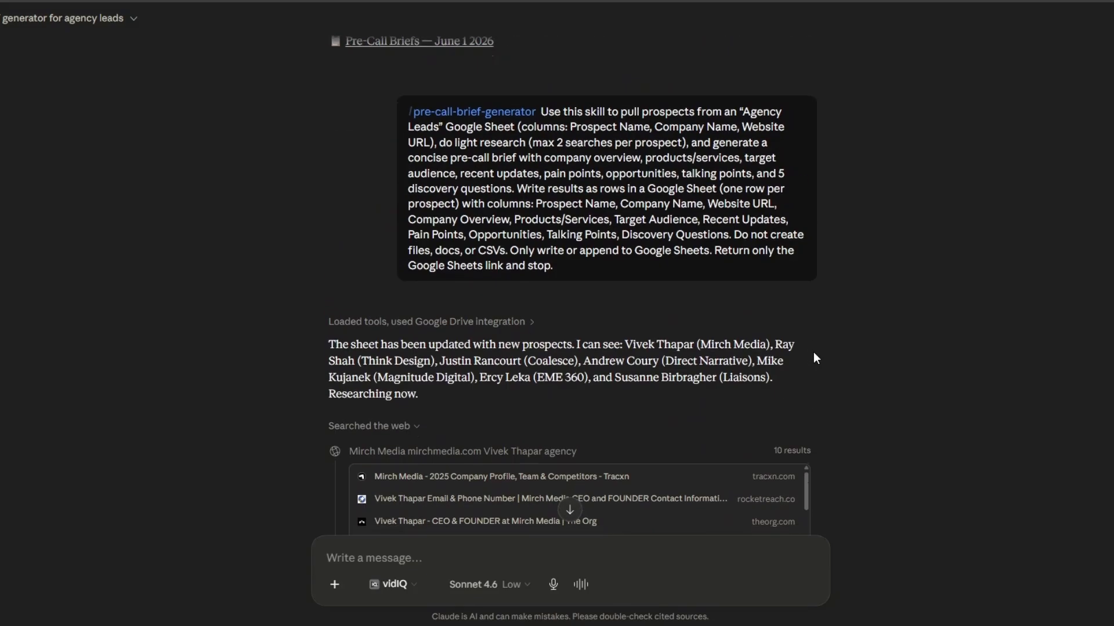
scroll(914, 403, down, 5)
scroll(915, 405, down, 15)
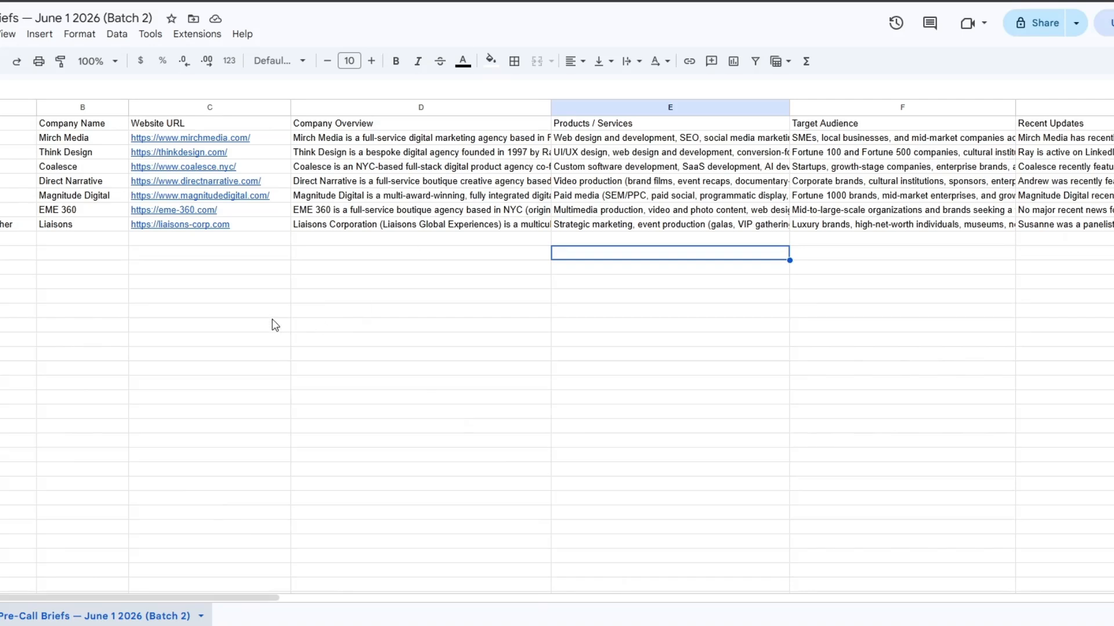
click(275, 325)
click(117, 253)
click(424, 254)
click(757, 261)
click(437, 261)
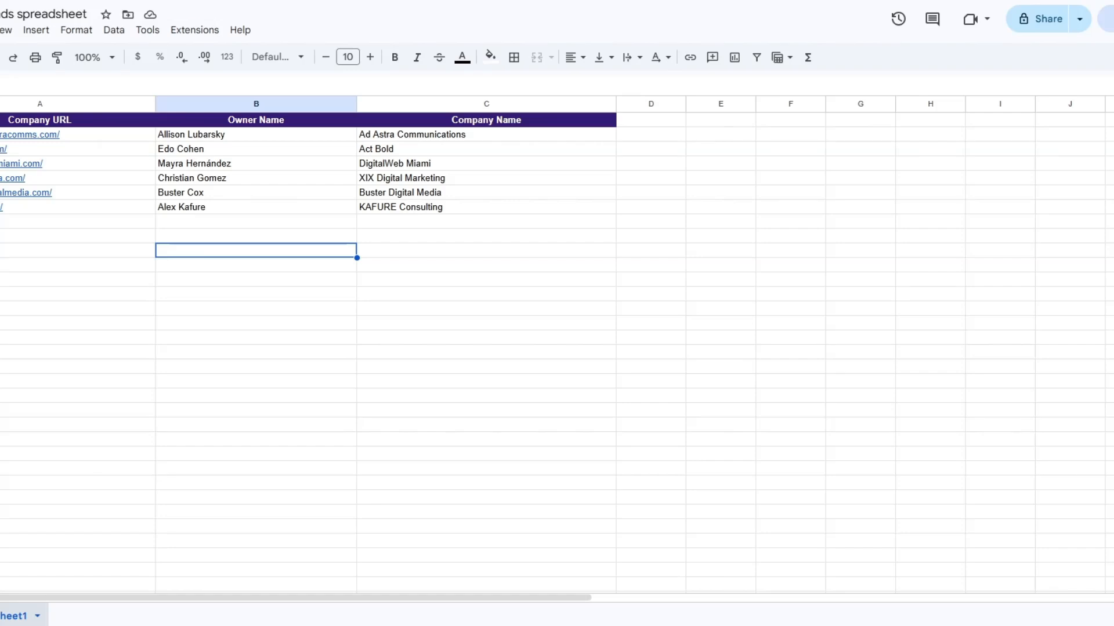
Look over the new company URLs, owner names and company names in the Agency Leads spreadsheet
click(340, 254)
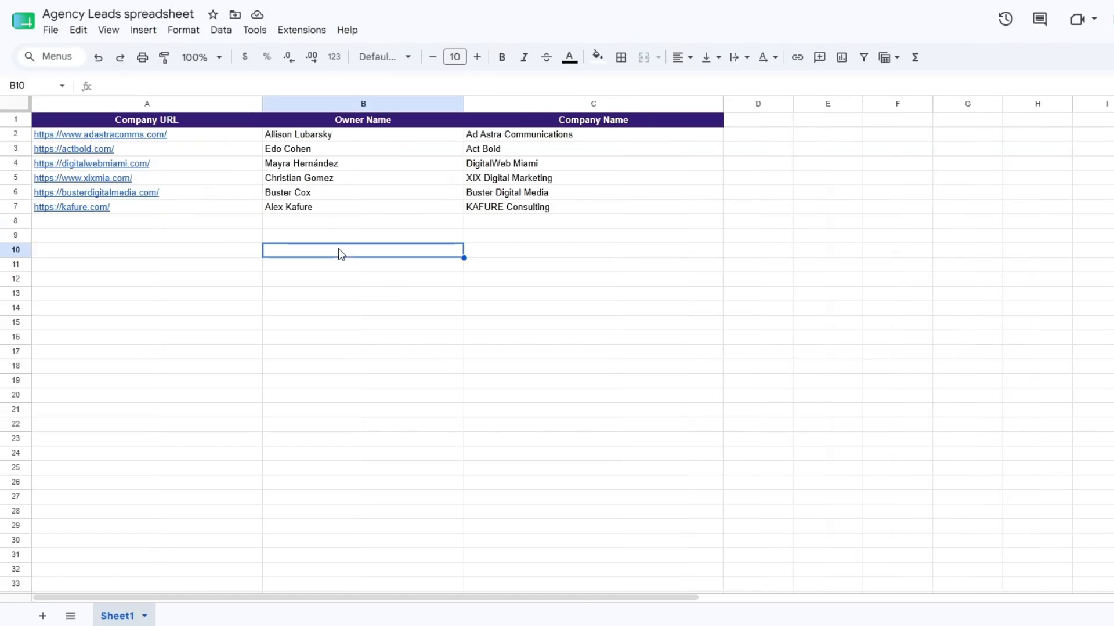
click(208, 210)
click(364, 253)
click(208, 182)
drag(209, 192, 345, 199)
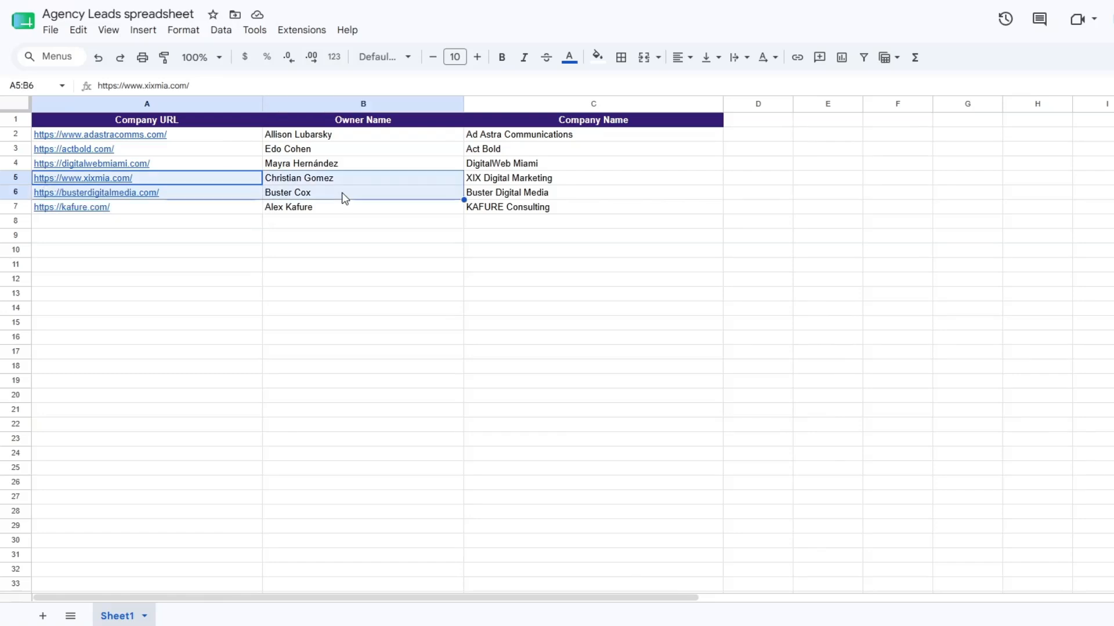
click(643, 211)
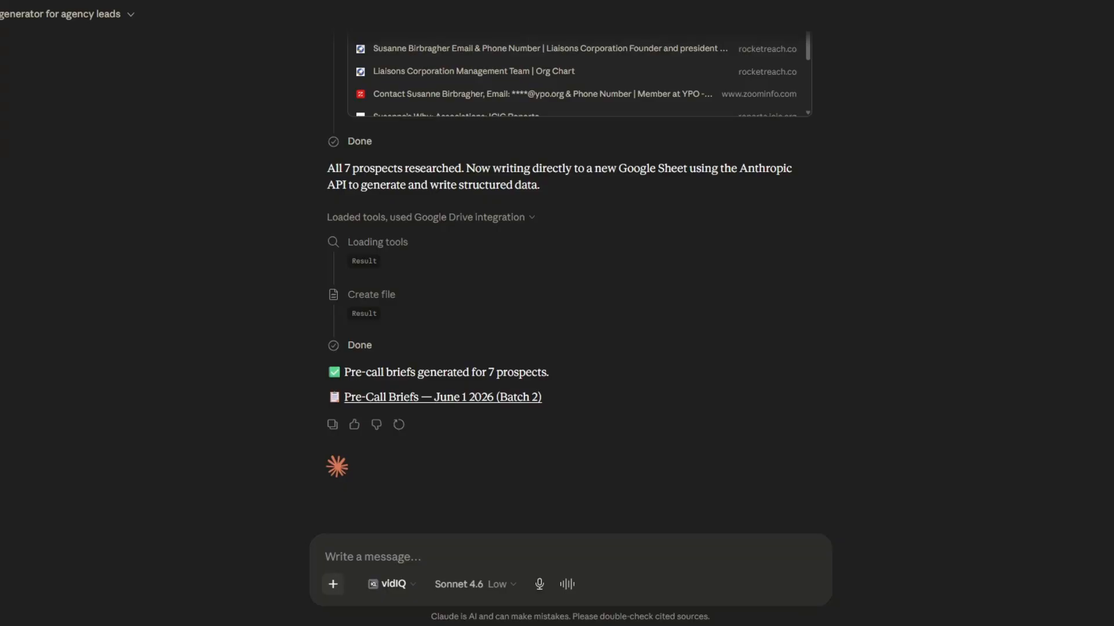
Copy the earlier /pre-call-brief-generator prompt from the Claude chat and paste it into the new message
scroll(568, 290, up, 20)
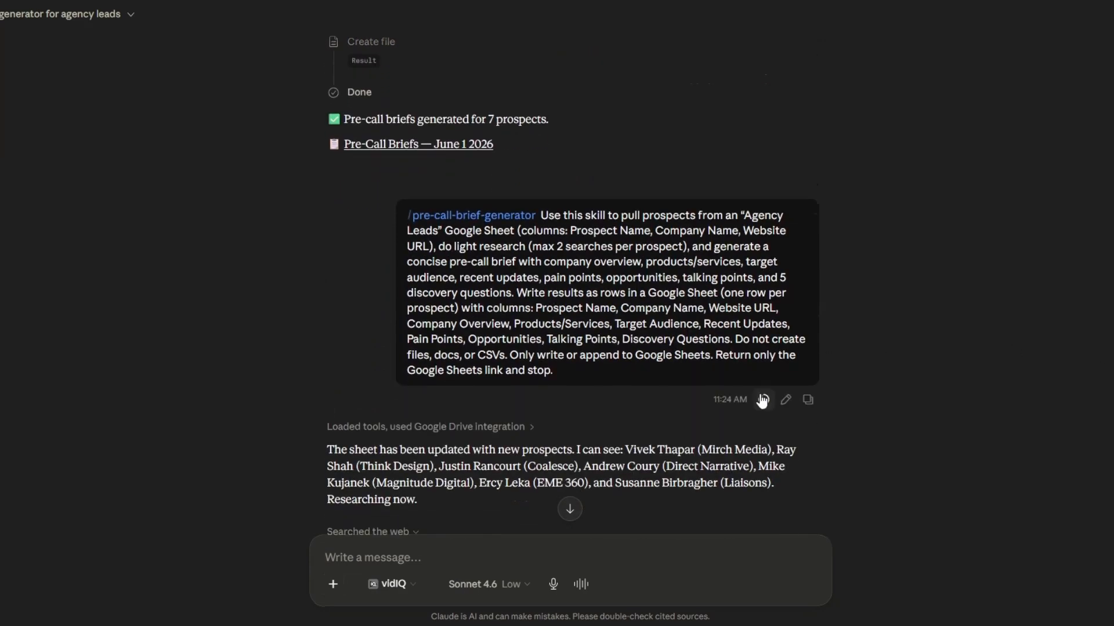
click(808, 399)
scroll(957, 490, down, 6)
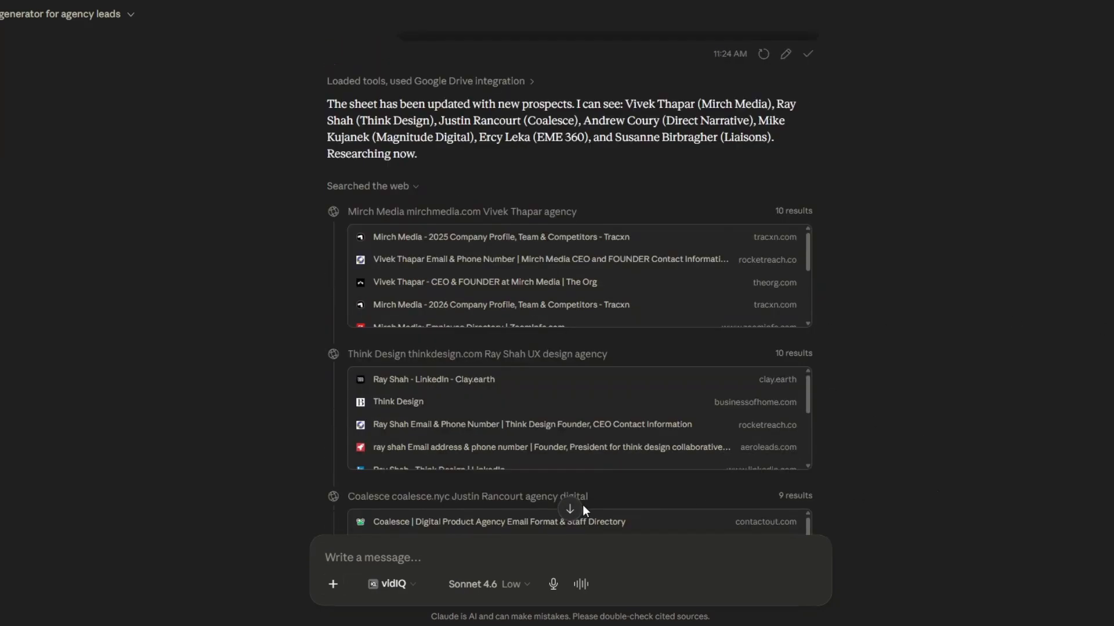
click(572, 509)
right_click(493, 554)
click(551, 359)
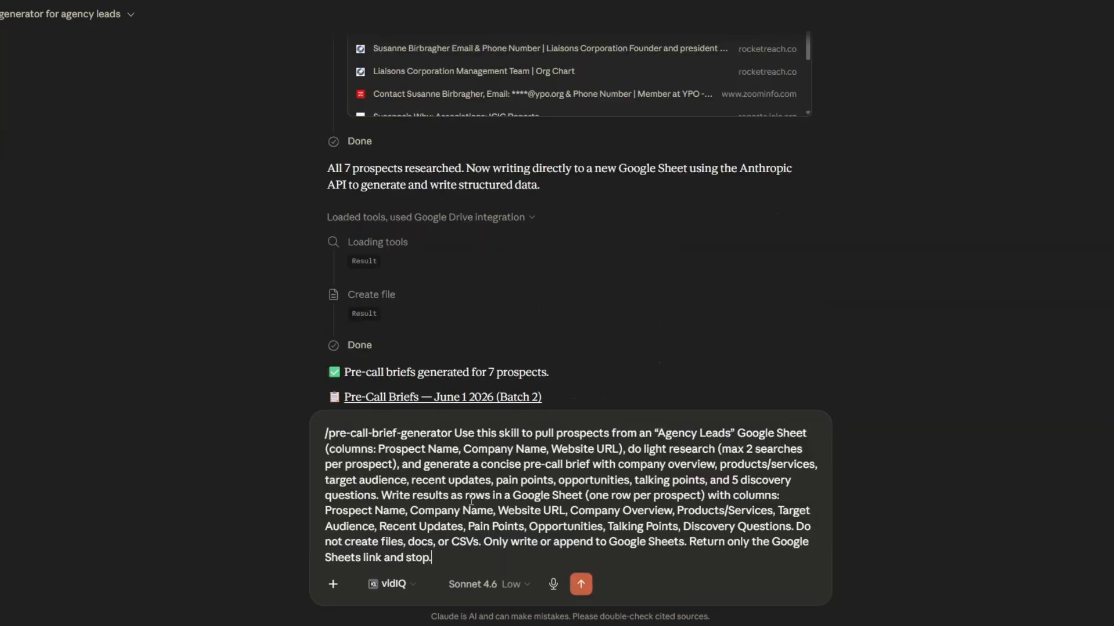
Link the pasted command to the pre-call-brief-generator skill and send the prompt to process the new leads
click(452, 430)
click(432, 411)
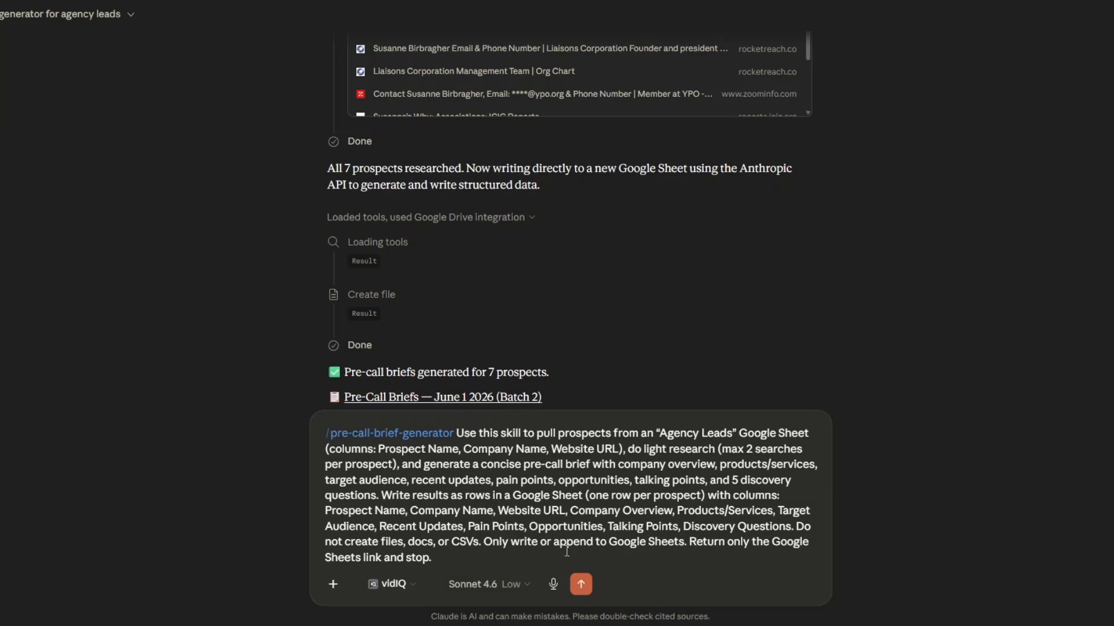
click(580, 584)
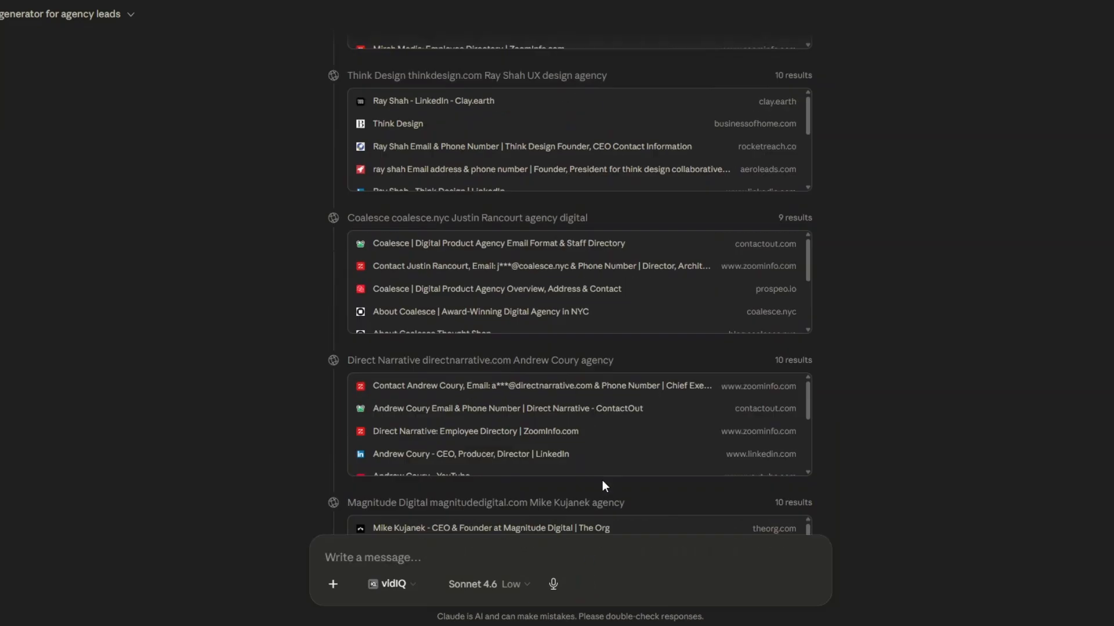
click(573, 513)
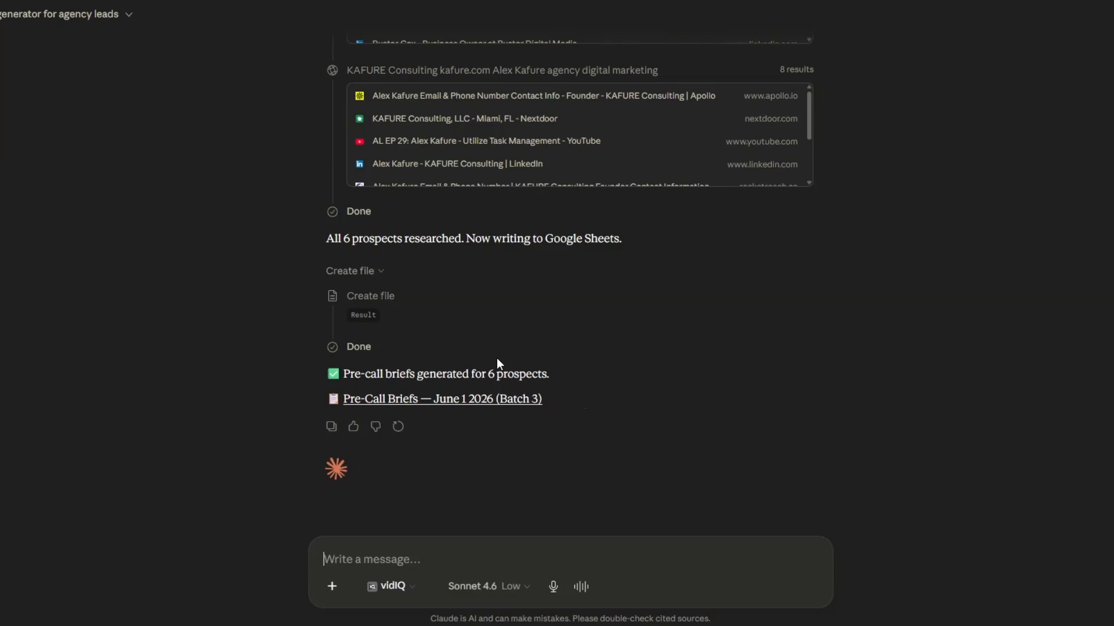
Open the Pre-Call Briefs — June 1 2026 (Batch 3) sheet from Claude's reply and look over its prospect rows
click(468, 405)
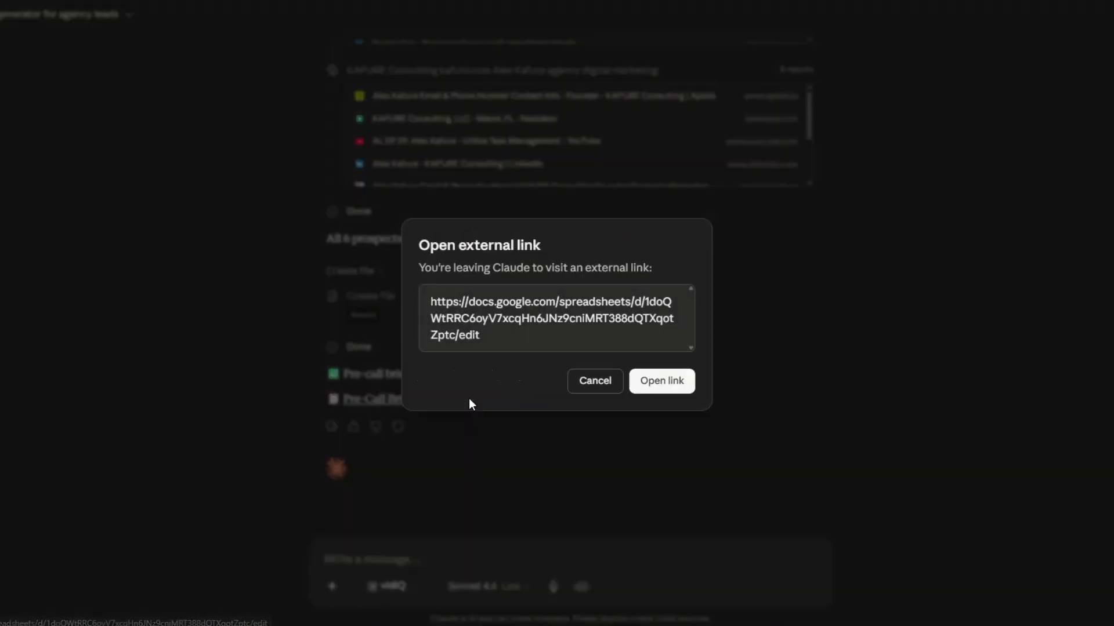
click(662, 381)
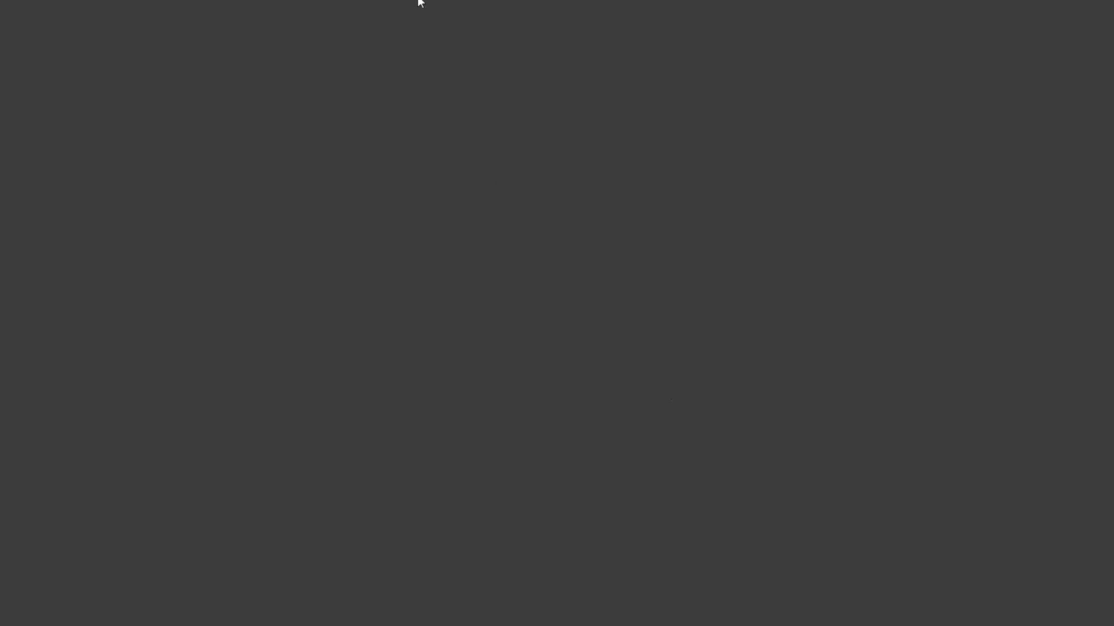
click(413, 252)
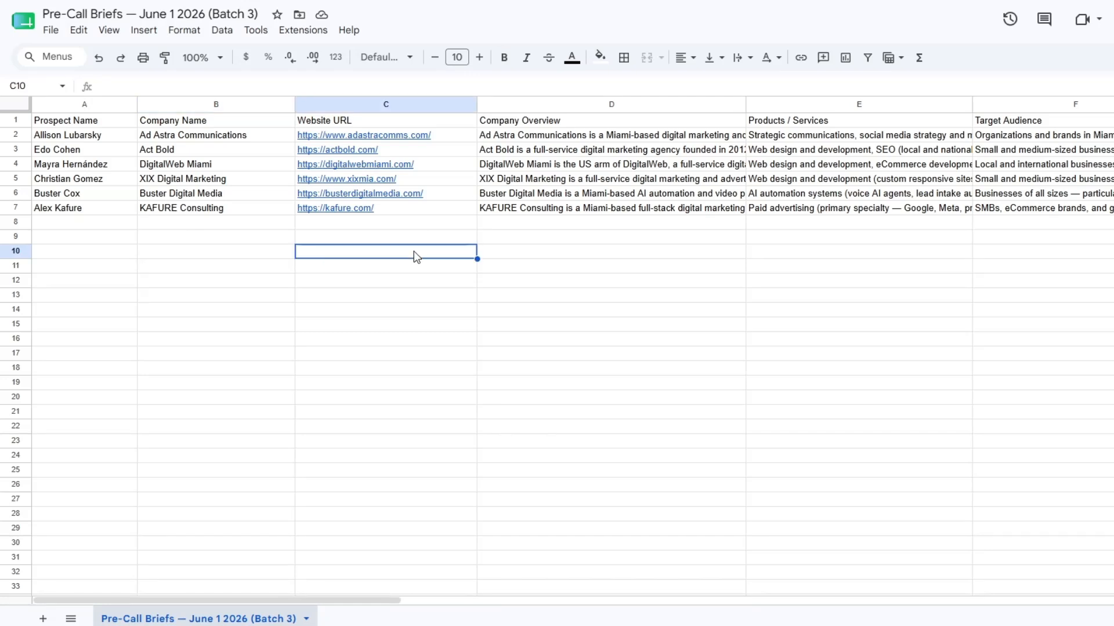
click(163, 224)
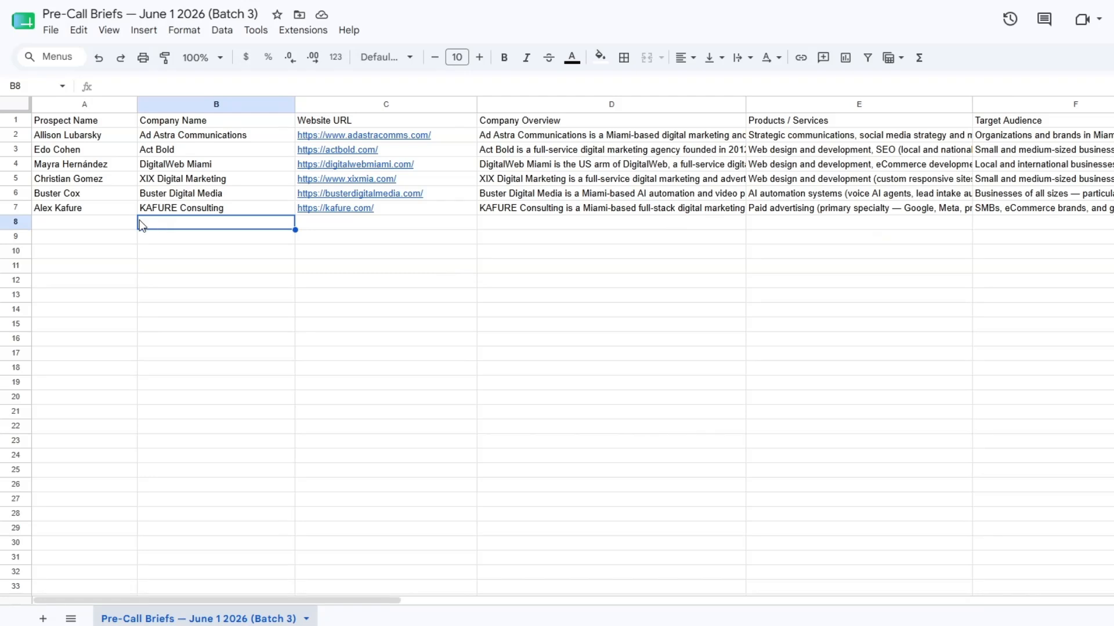
Look over the Batch 3 sheet's columns from Prospect Name through Target Audience
click(120, 233)
click(203, 235)
click(345, 228)
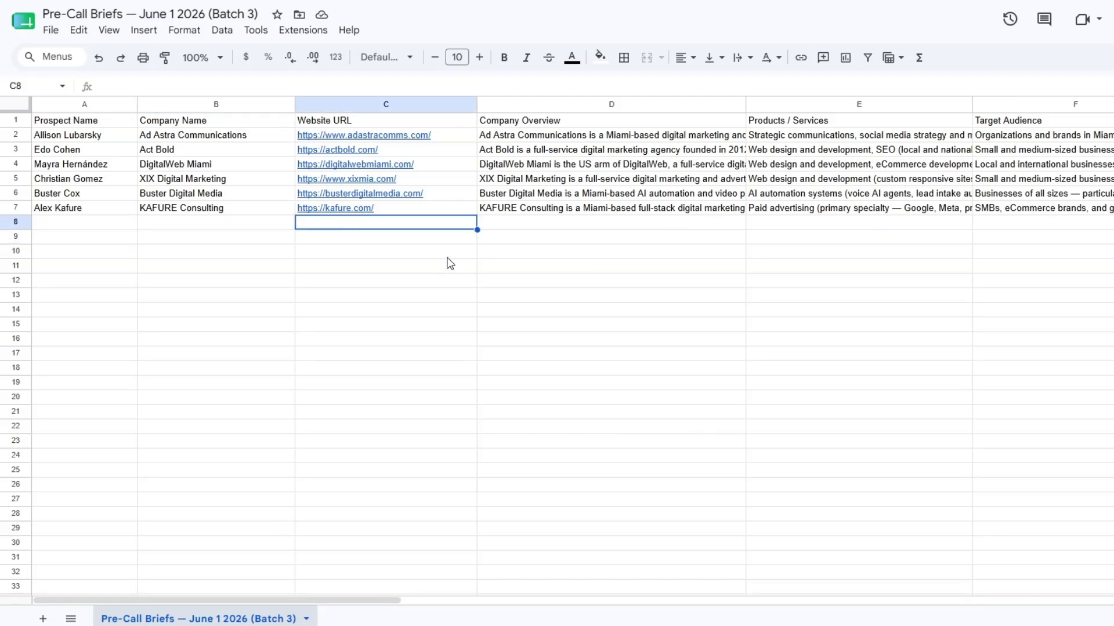
click(555, 239)
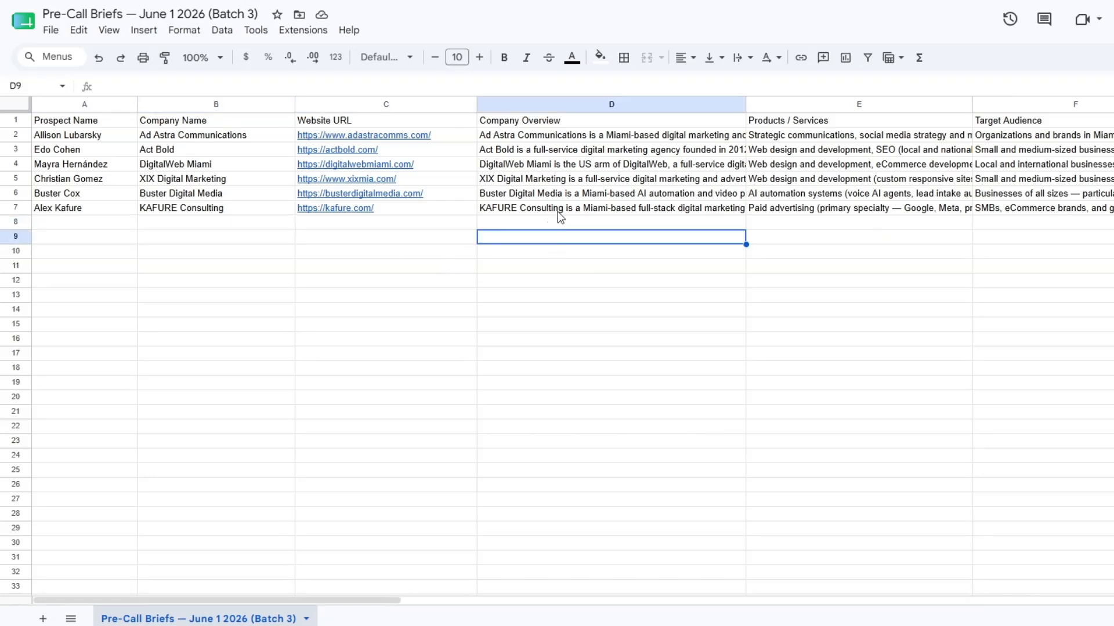
click(819, 250)
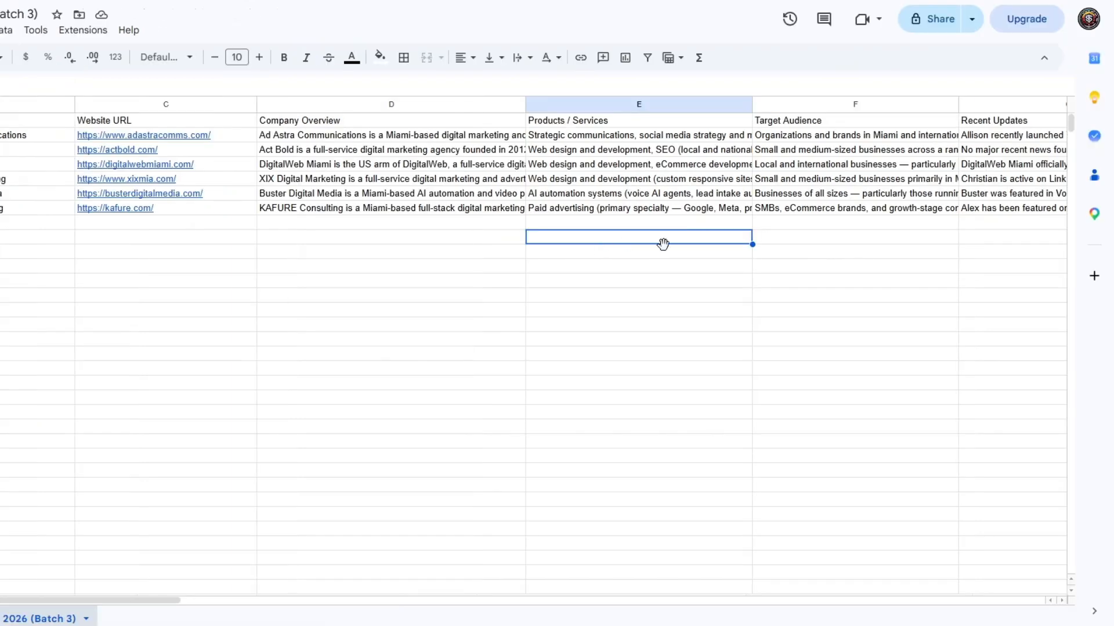
click(803, 244)
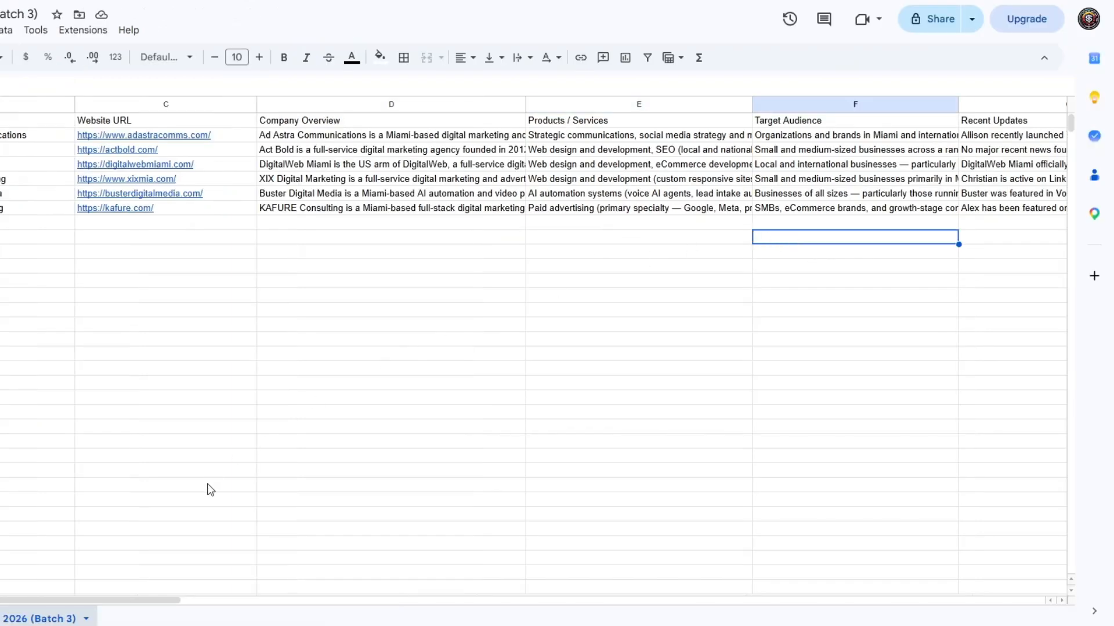
Look over the Batch 3 sheet's columns from Recent Updates through Discovery Question 1
drag(167, 602, 489, 605)
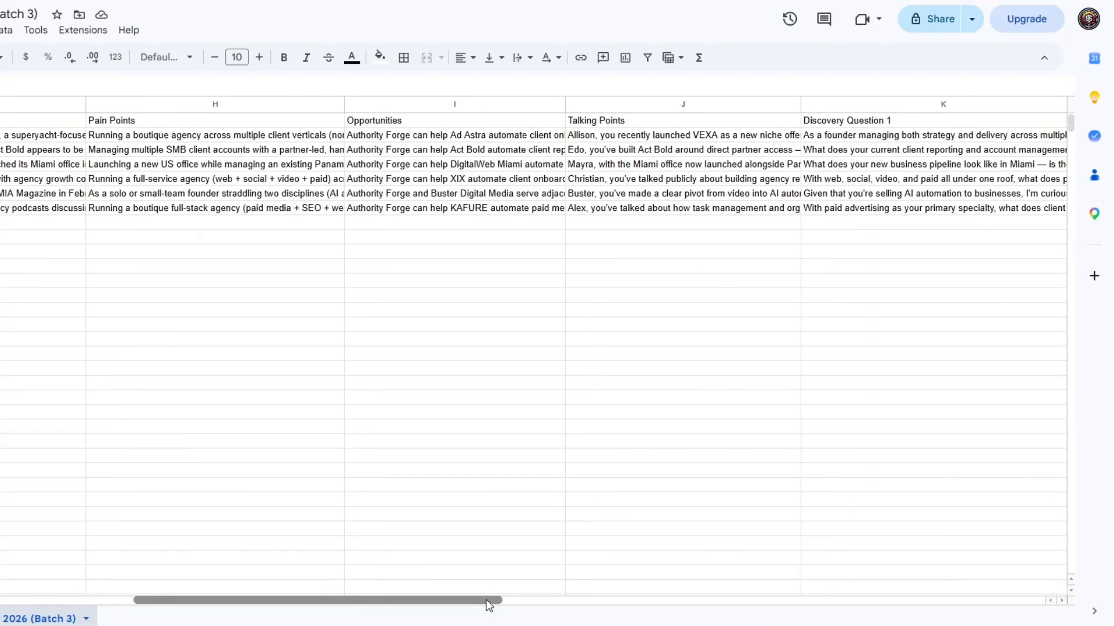
click(61, 255)
click(174, 239)
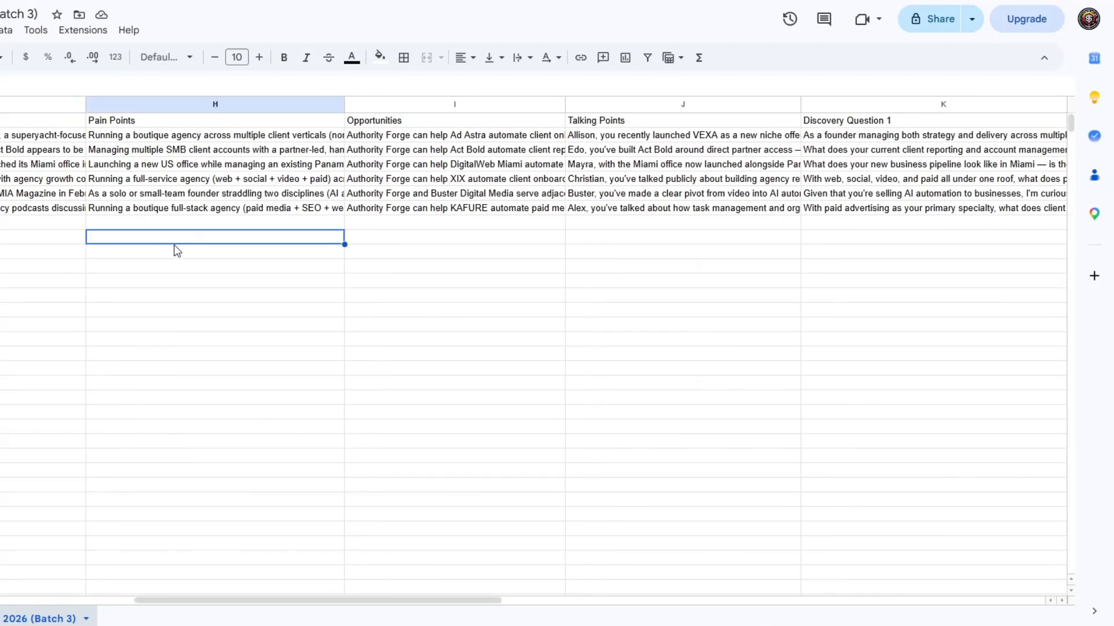
click(368, 243)
click(622, 240)
click(848, 247)
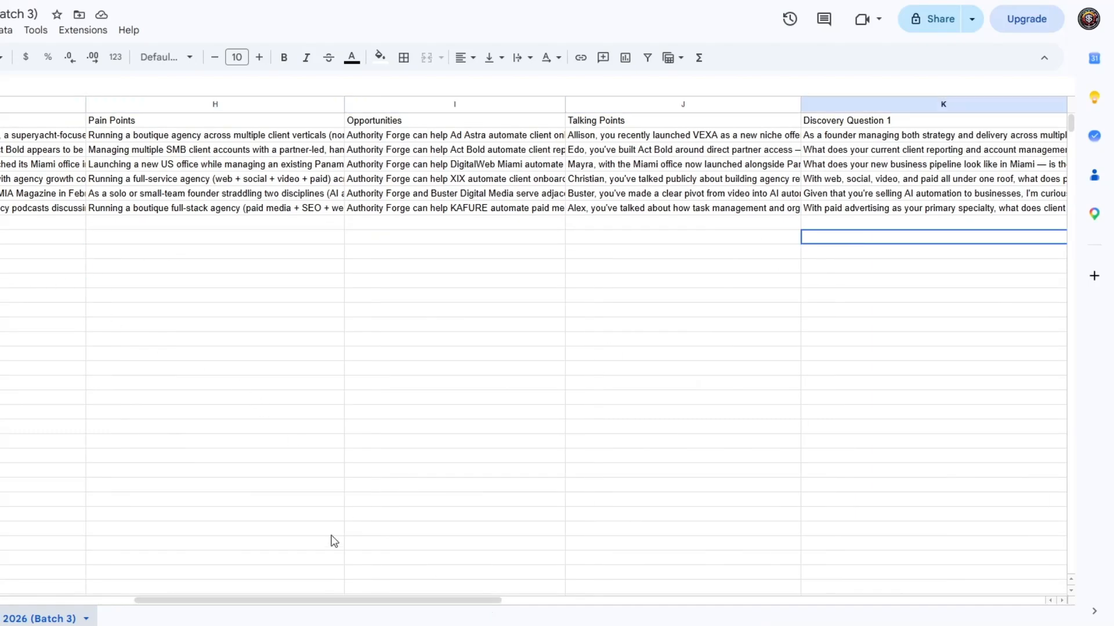
Read the full Company Overview entries for Ad Astra Communications, DigitalWeb Miami, Buster Digital Media and KAFURE Consulting without changing them
drag(330, 602, 3, 536)
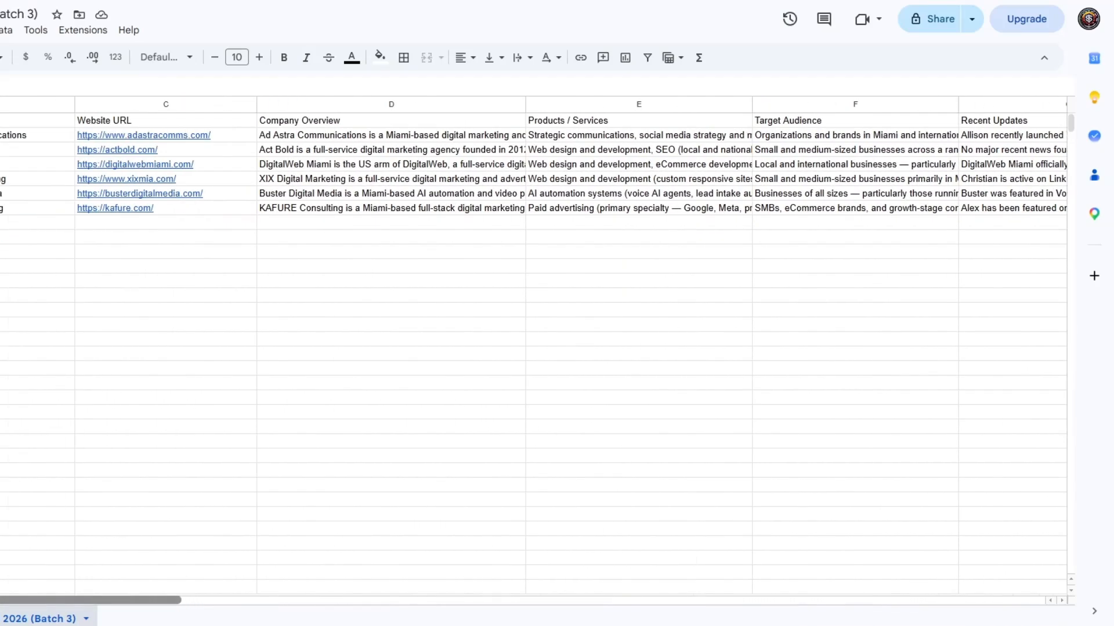
double_click(298, 140)
click(293, 167)
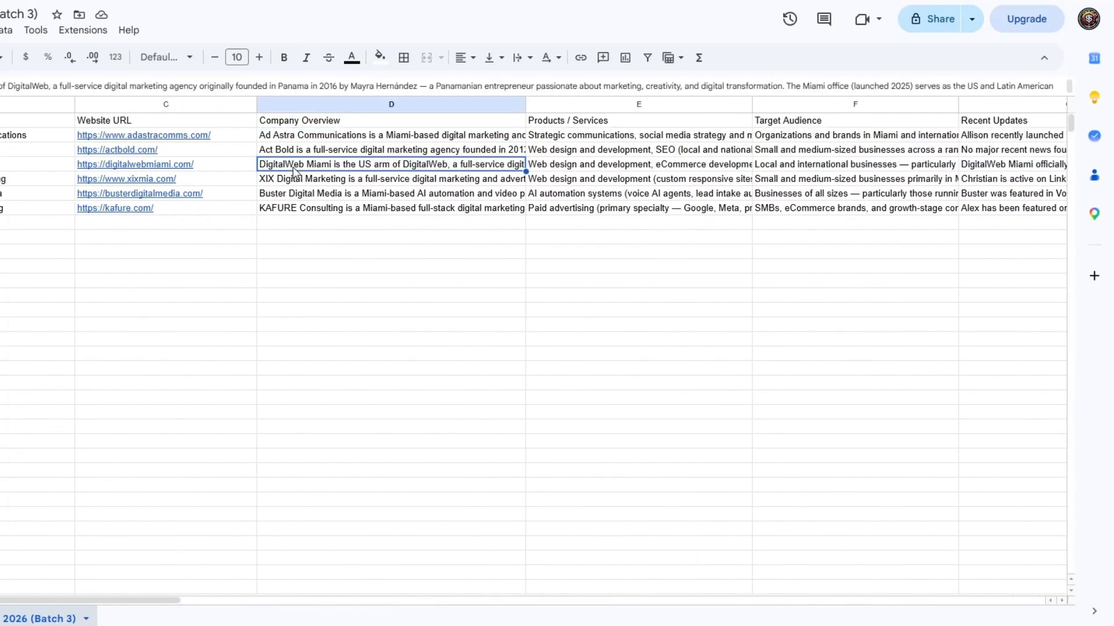
double_click(294, 168)
click(296, 198)
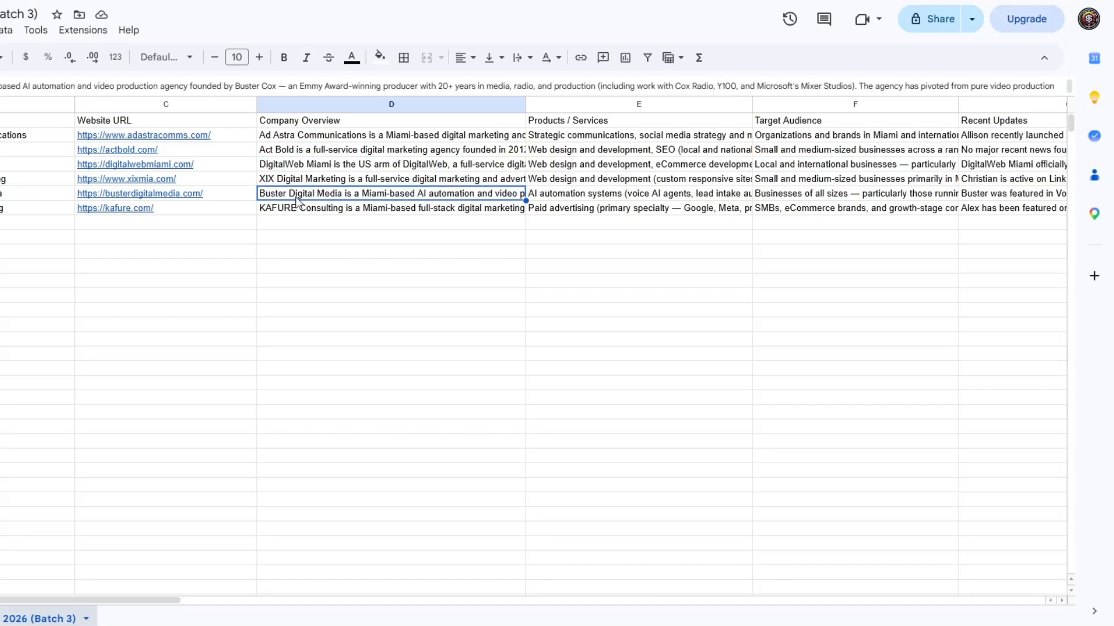
double_click(298, 198)
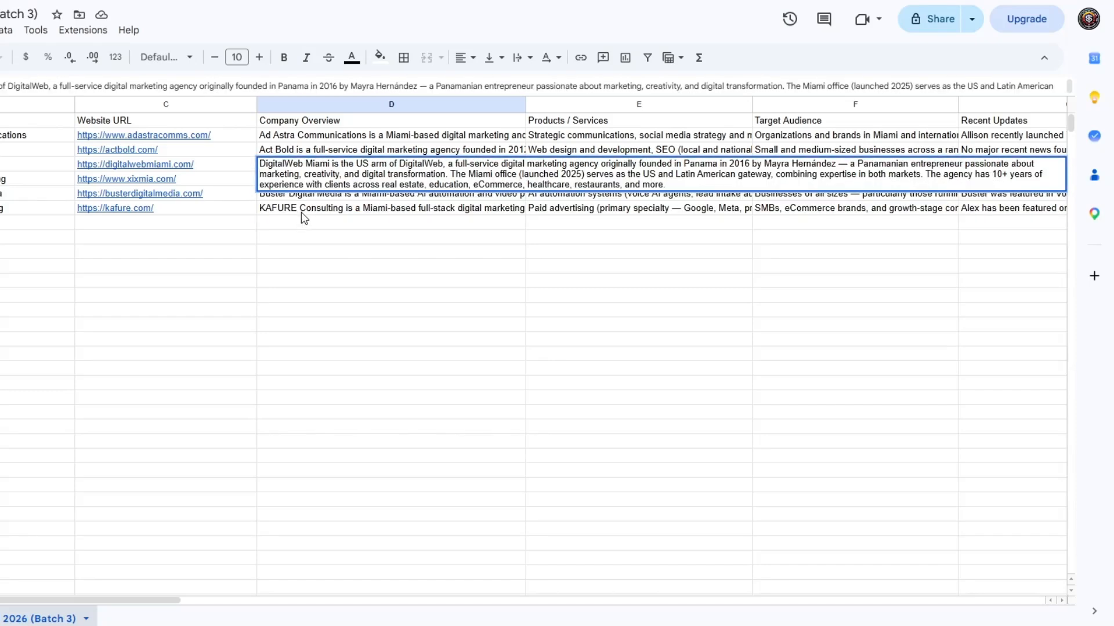
double_click(301, 212)
click(375, 295)
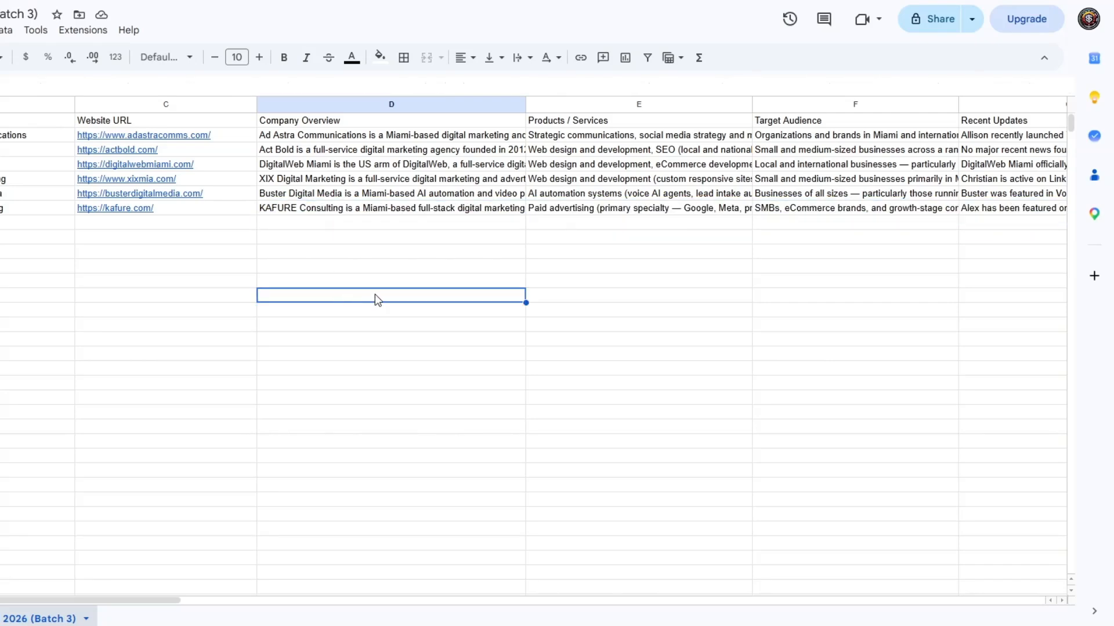
Read the full Products / Services entries for Ad Astra Communications, XIX Digital Marketing and KAFURE Consulting
click(566, 135)
double_click(567, 135)
double_click(567, 180)
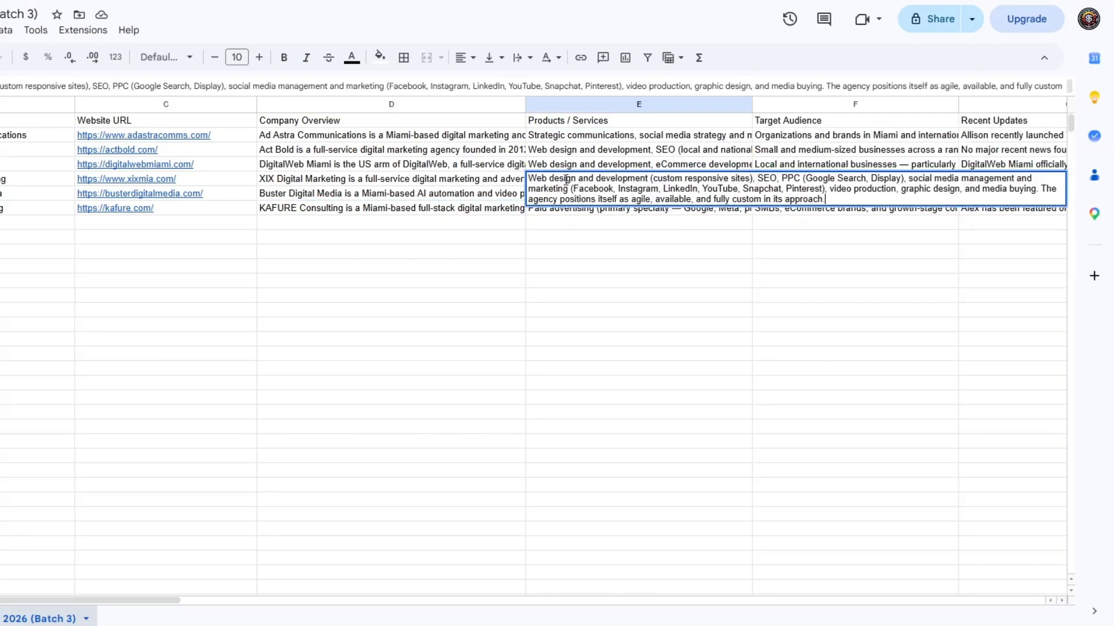
double_click(576, 212)
click(635, 307)
Read the full Target Audience entries for DigitalWeb Miami and KAFURE Consulting
click(800, 164)
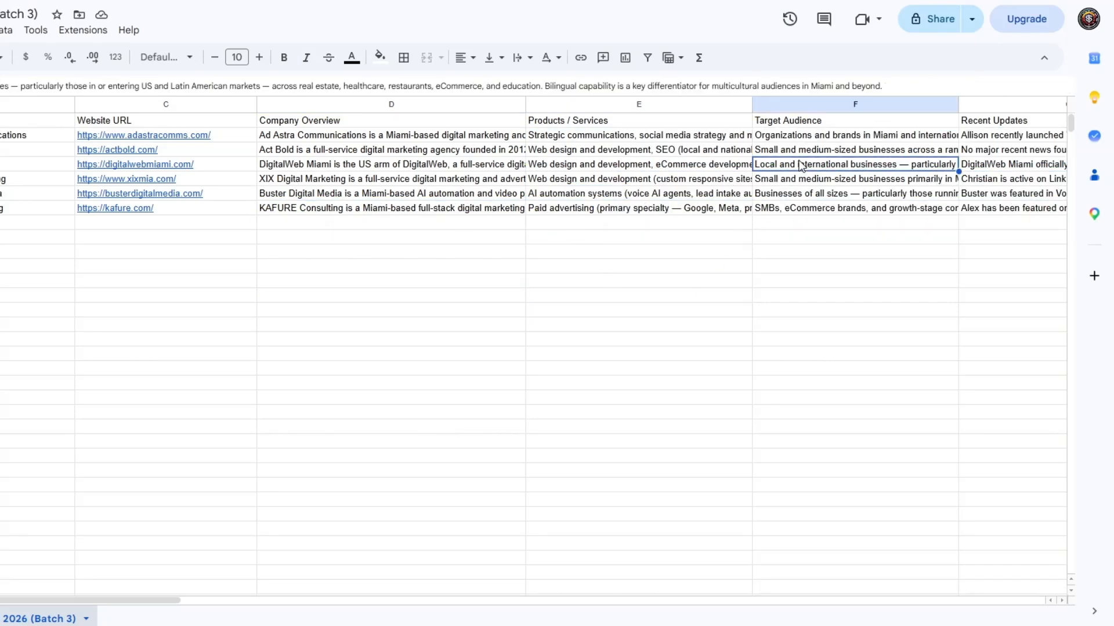
double_click(800, 164)
click(799, 209)
double_click(801, 210)
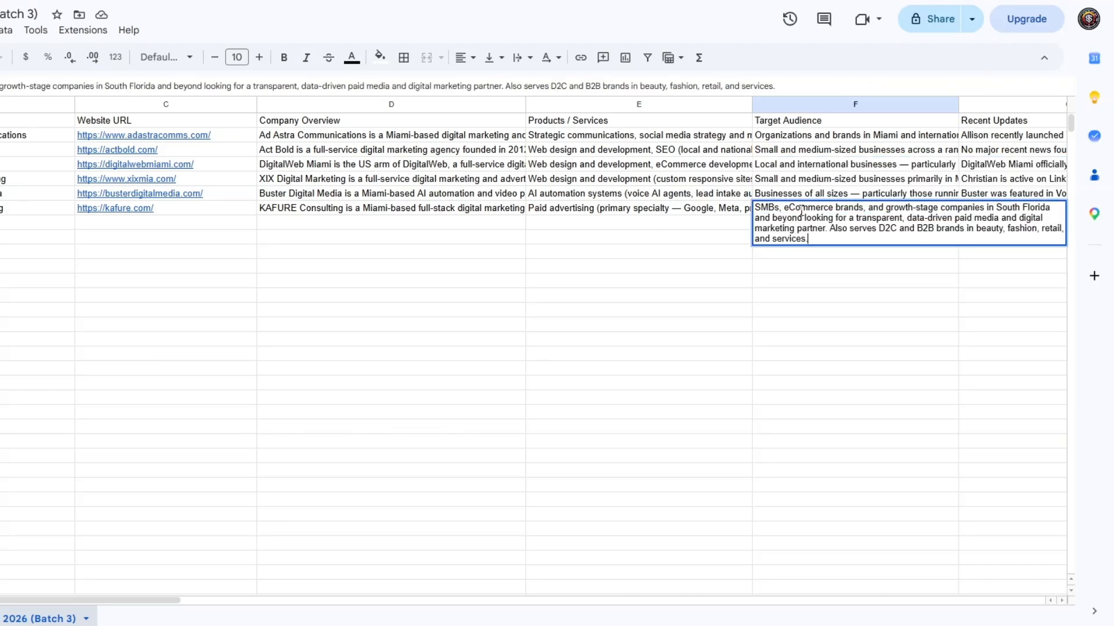
click(803, 268)
Read the full Recent Updates entries for Ad Astra Communications, DigitalWeb Miami, Buster Digital Media and KAFURE Consulting
drag(170, 596, 448, 599)
click(142, 139)
double_click(143, 141)
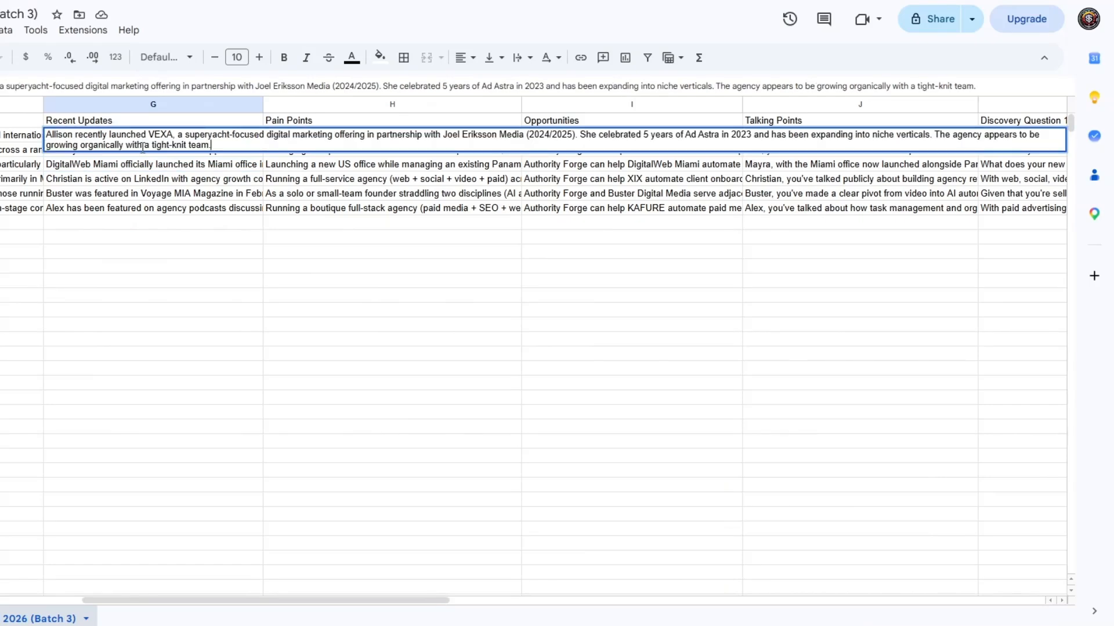
click(143, 164)
double_click(144, 165)
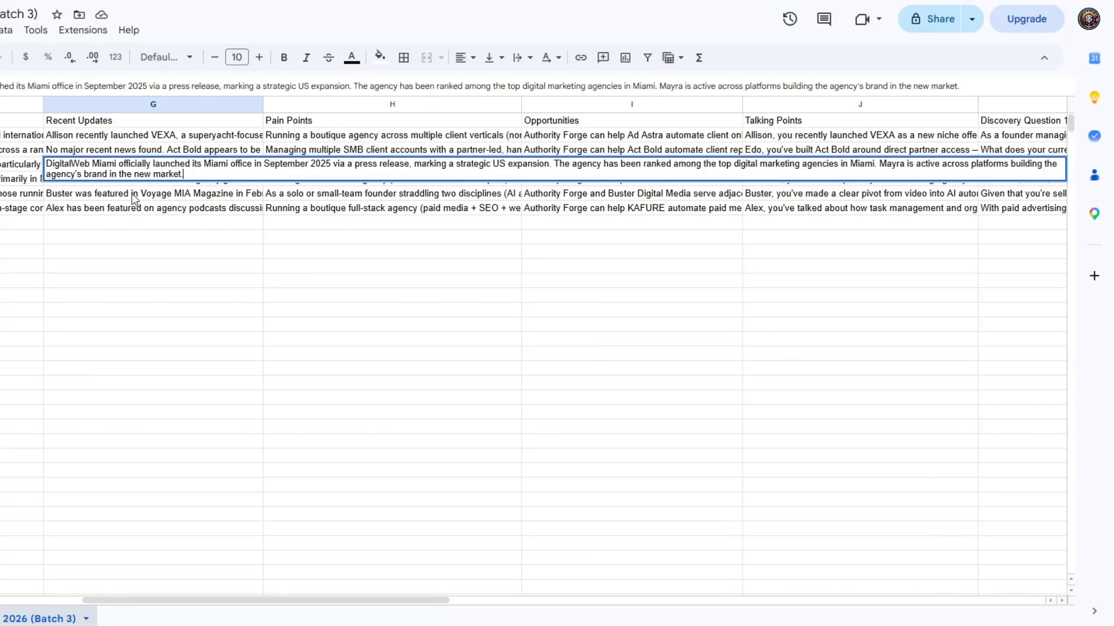
double_click(135, 198)
click(132, 224)
double_click(130, 210)
click(131, 238)
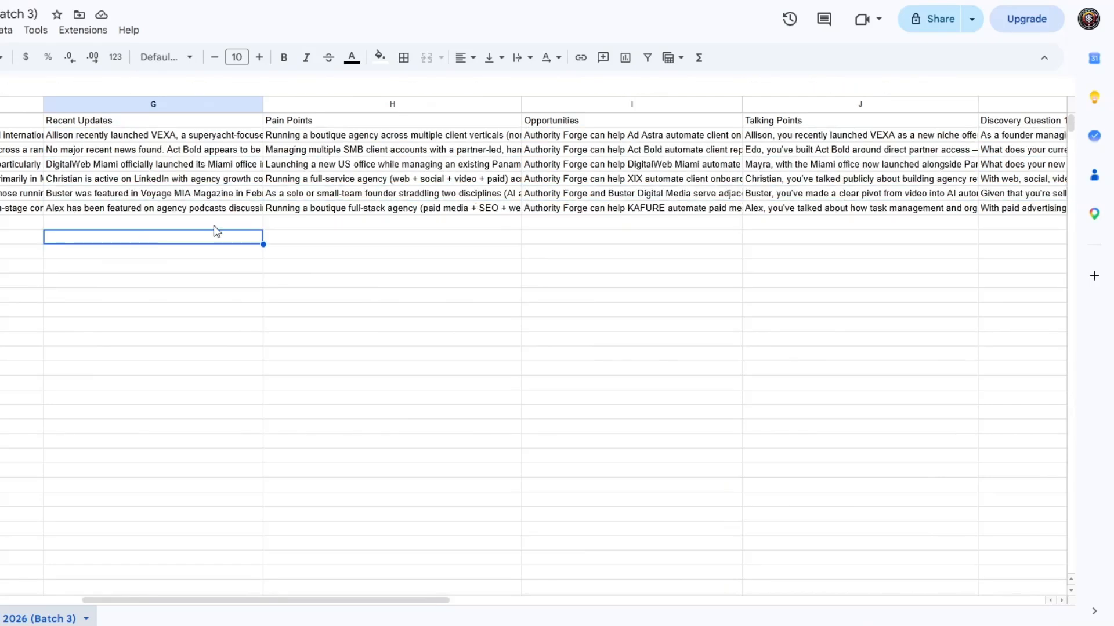
Read the full Pain Points entries for Ad Astra Communications, DigitalWeb Miami and Buster Digital Media
double_click(326, 141)
click(329, 167)
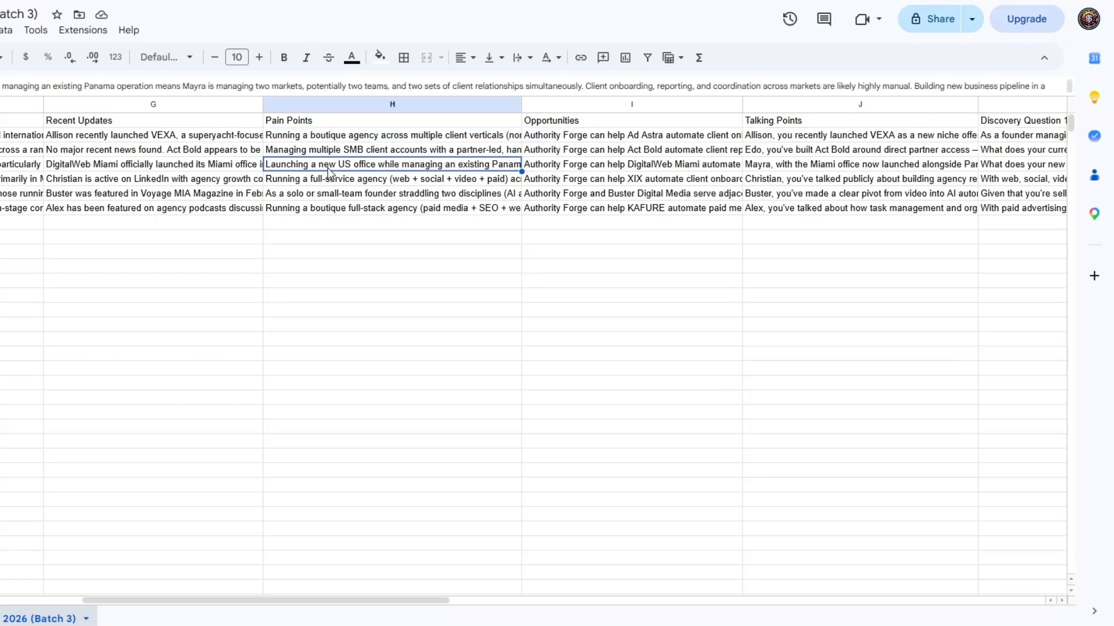
double_click(329, 169)
double_click(326, 197)
click(328, 250)
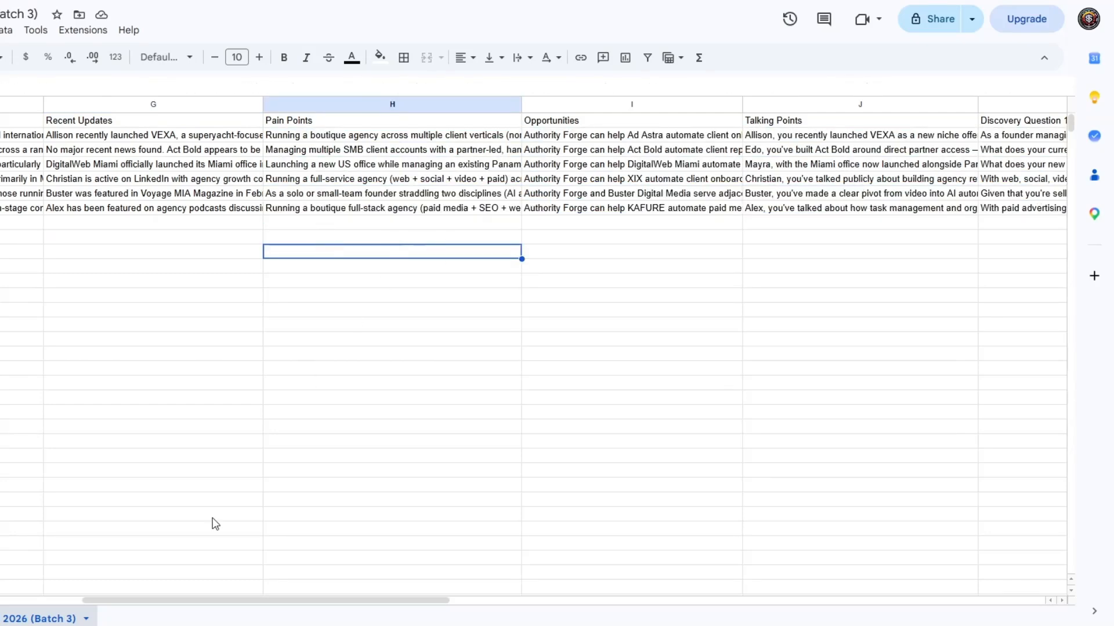
Read the full Opportunities entries for Act Bold, XIX Digital Marketing and KAFURE Consulting
drag(172, 600, 311, 587)
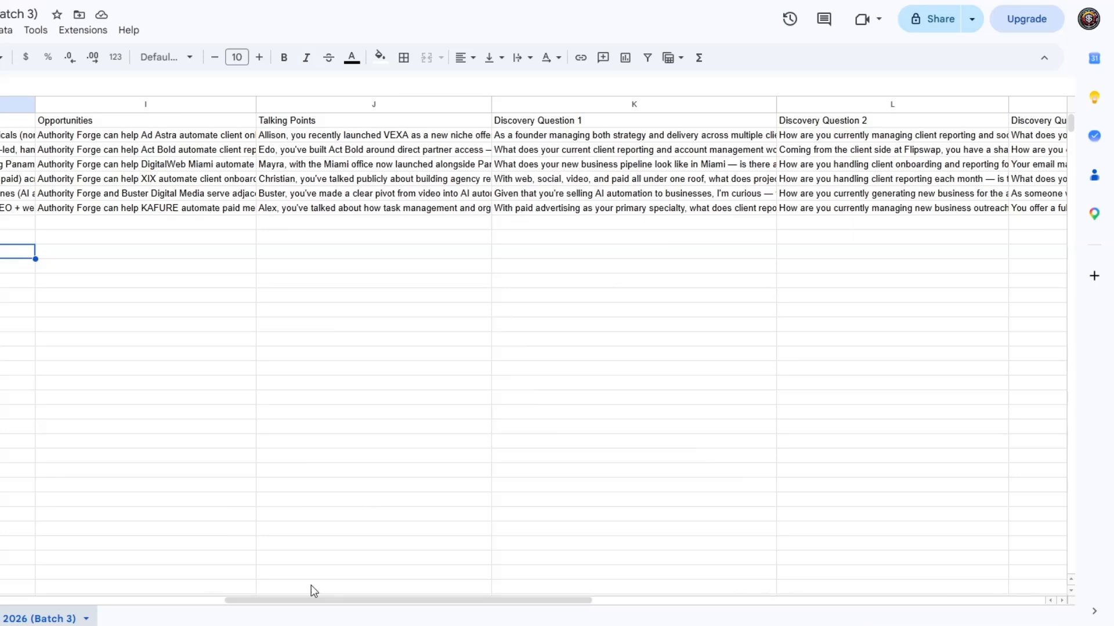
double_click(124, 152)
double_click(120, 178)
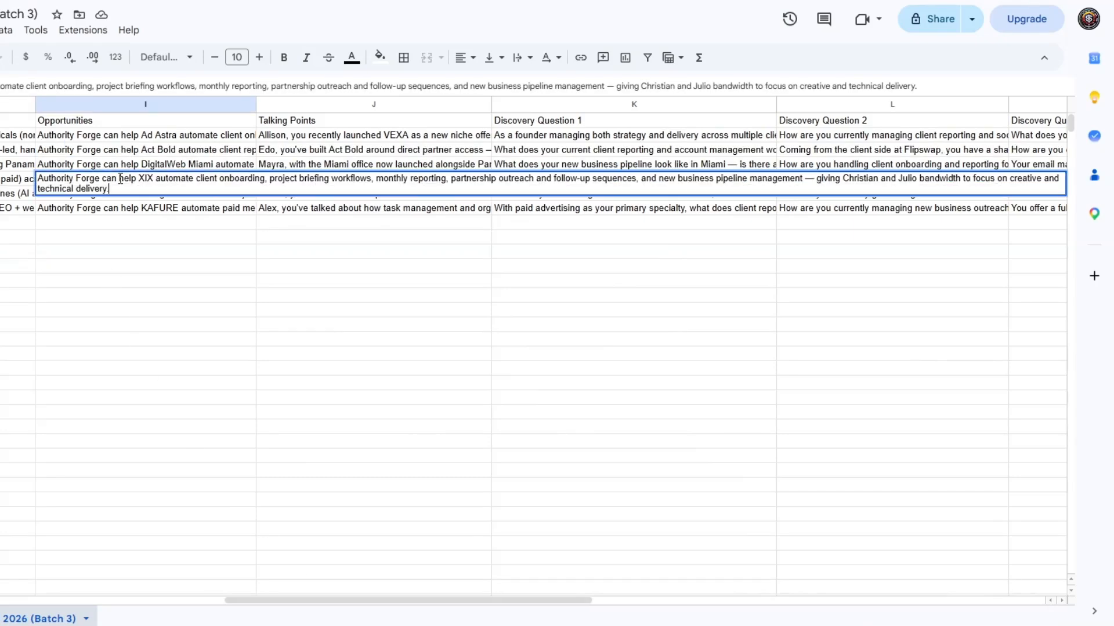
double_click(139, 207)
click(132, 182)
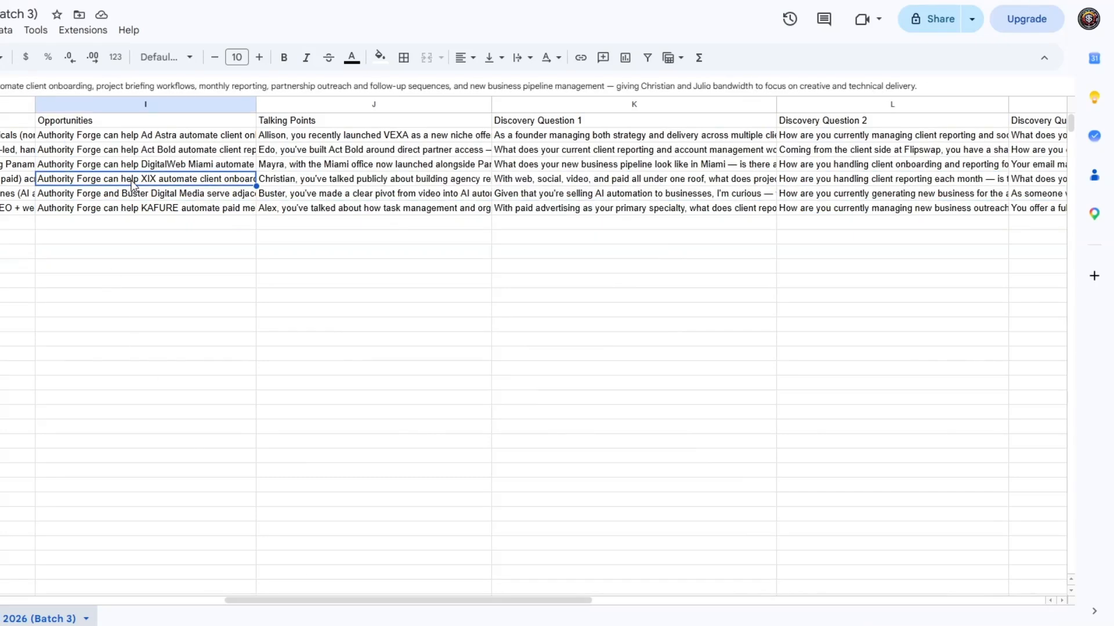
Read the full Talking Points entries for XIX Digital Marketing, Ad Astra Communications, DigitalWeb Miami and Buster Digital Media
double_click(320, 184)
click(301, 140)
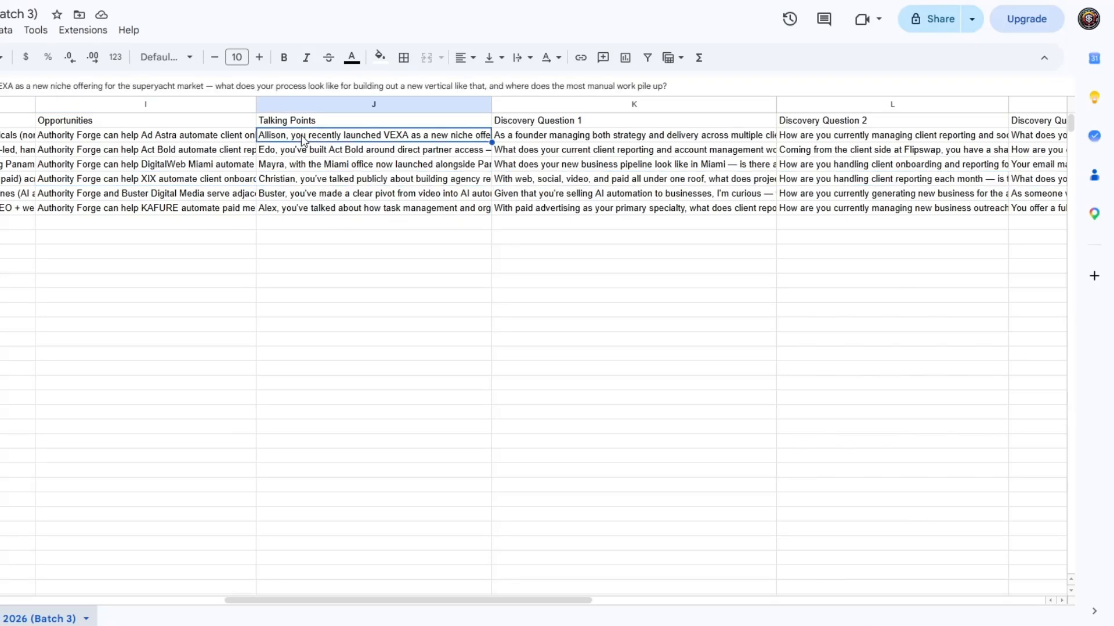
double_click(301, 139)
double_click(306, 166)
double_click(308, 194)
click(473, 236)
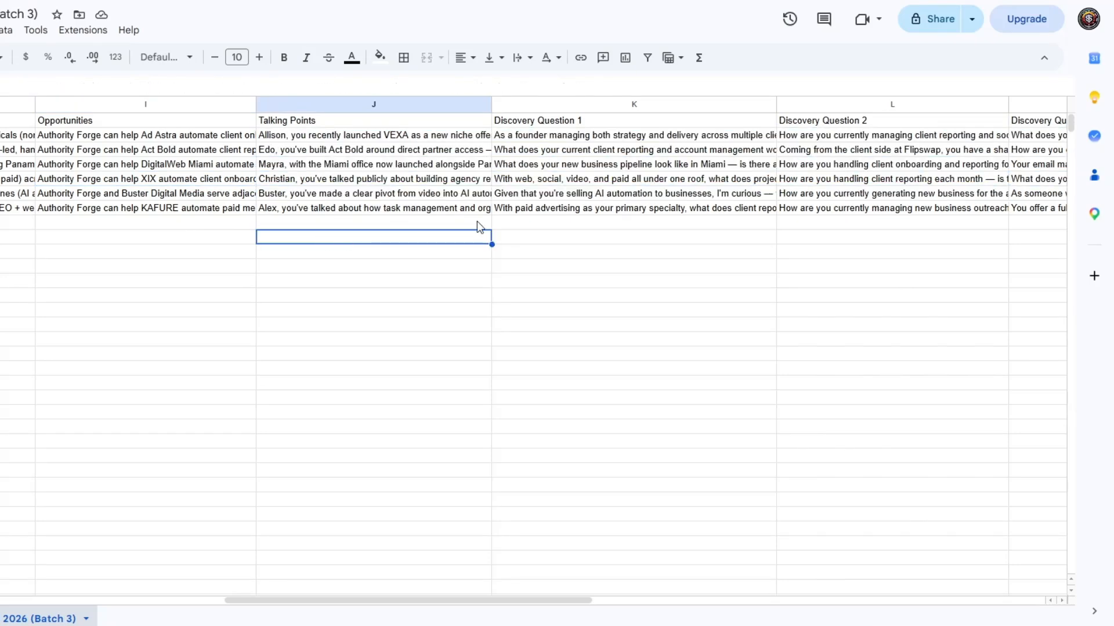
Sample the prospects' entries under Discovery Questions 1 to 4 and check the Discovery Question 5 column
click(506, 196)
drag(381, 600, 540, 595)
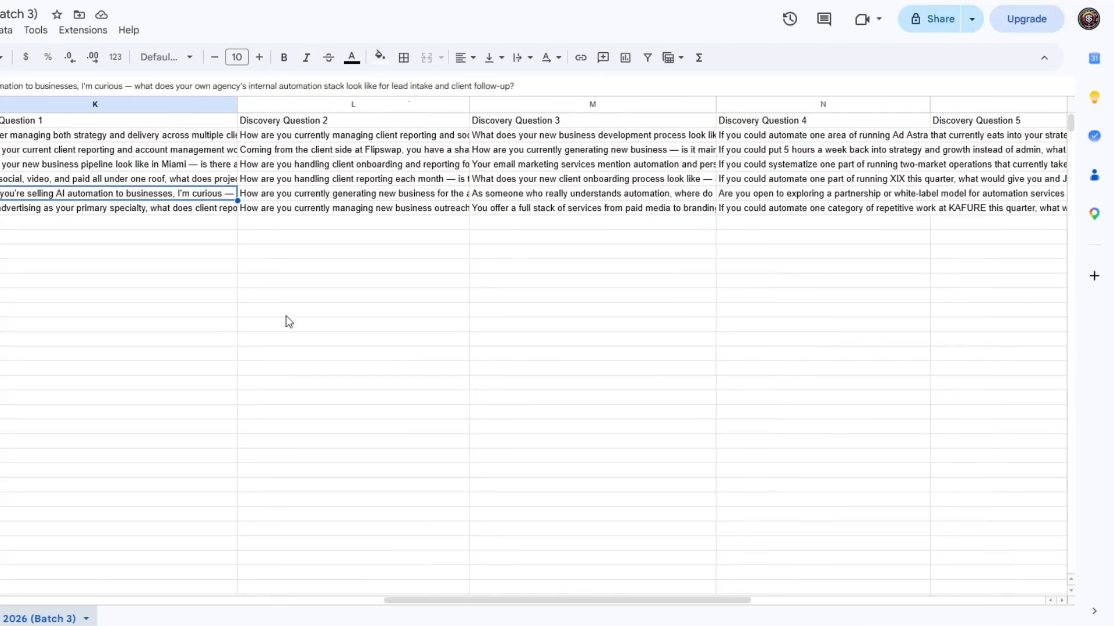
double_click(239, 169)
click(497, 208)
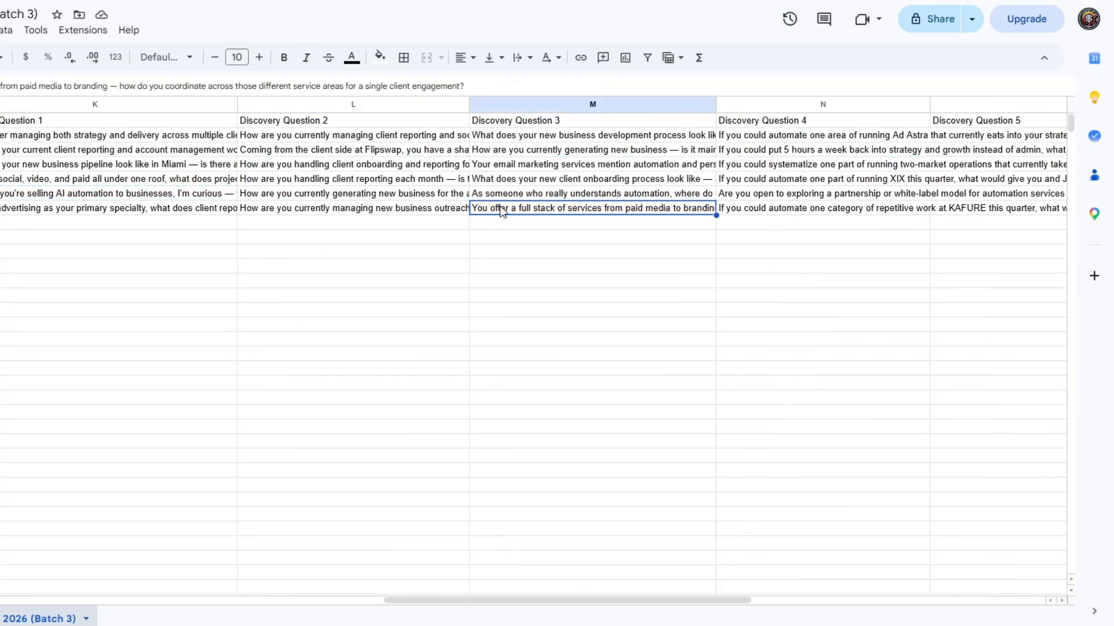
double_click(502, 210)
double_click(778, 183)
click(963, 223)
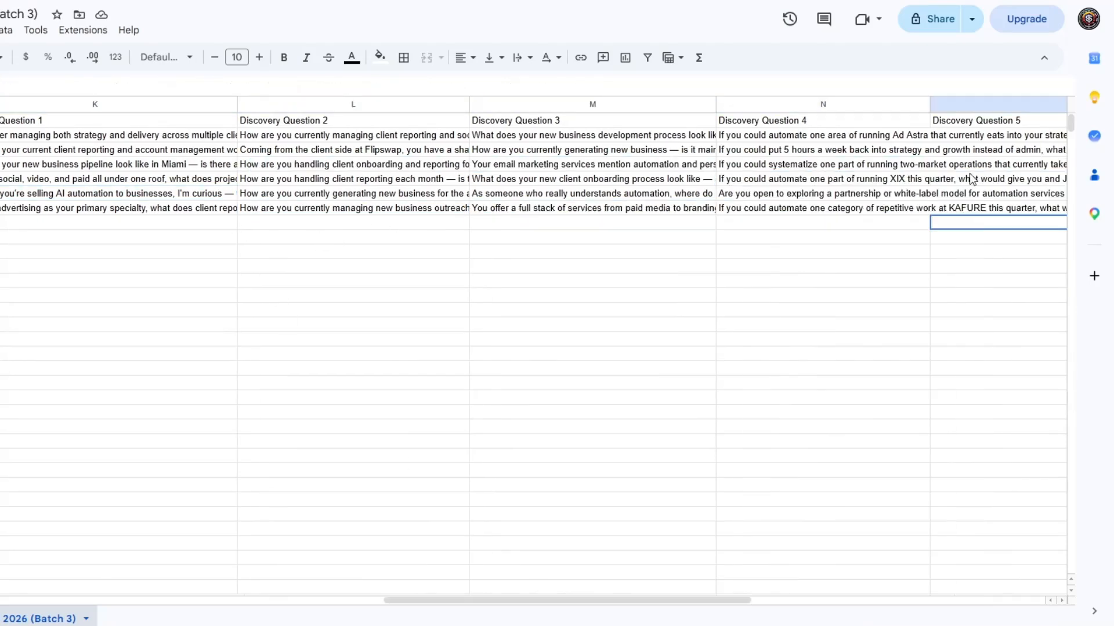
click(772, 184)
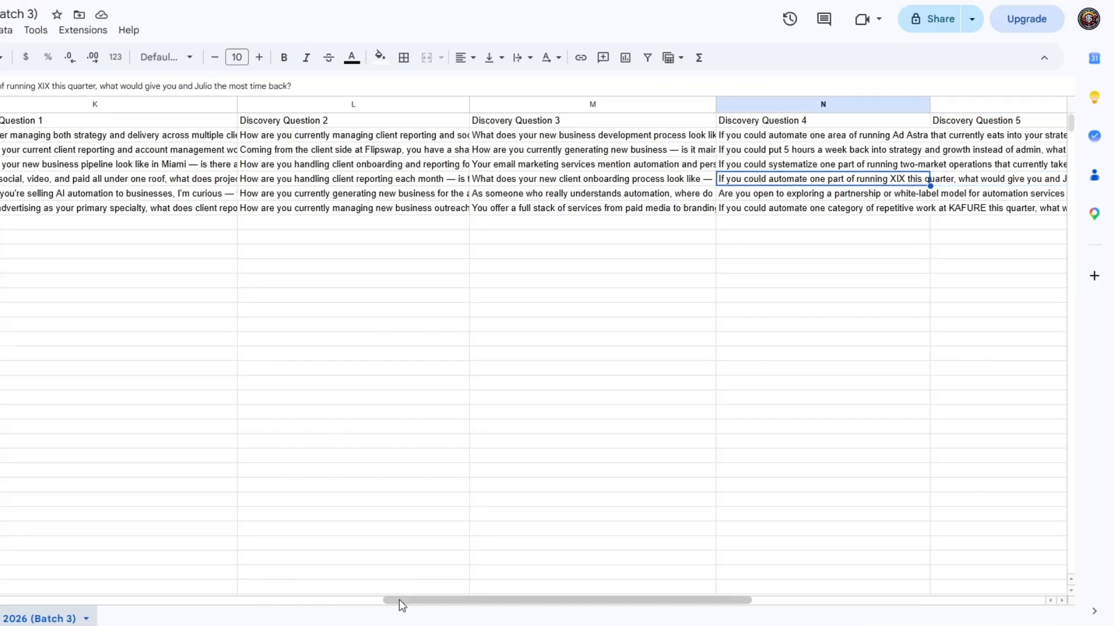
Look over the first columns of the Batch 3 sheet again, from Company Name through Products / Services
drag(402, 604, 3, 605)
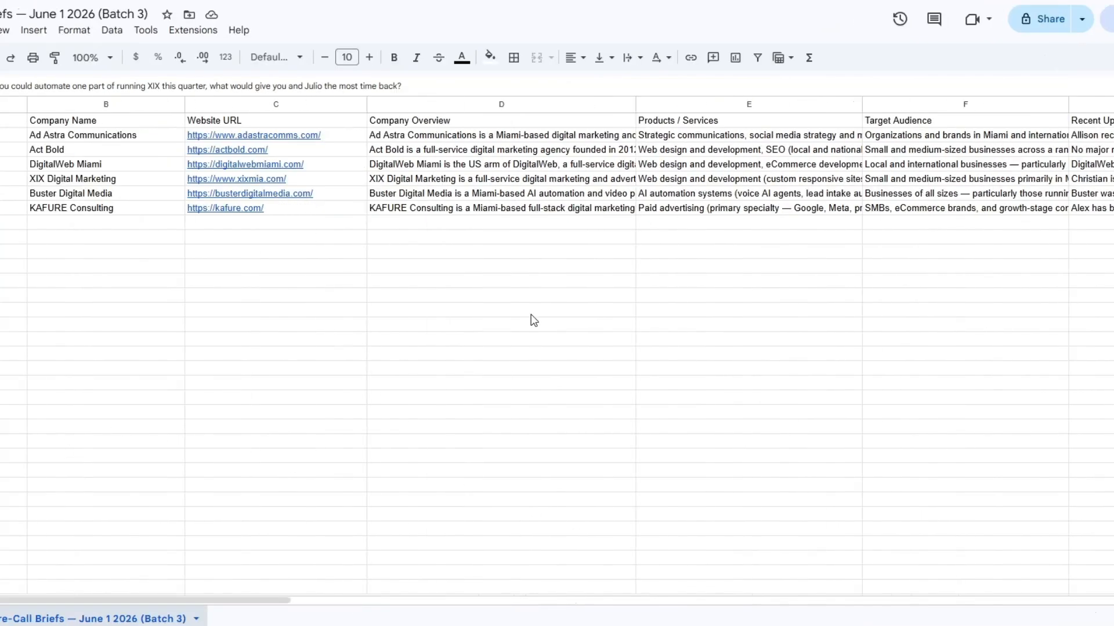
click(59, 167)
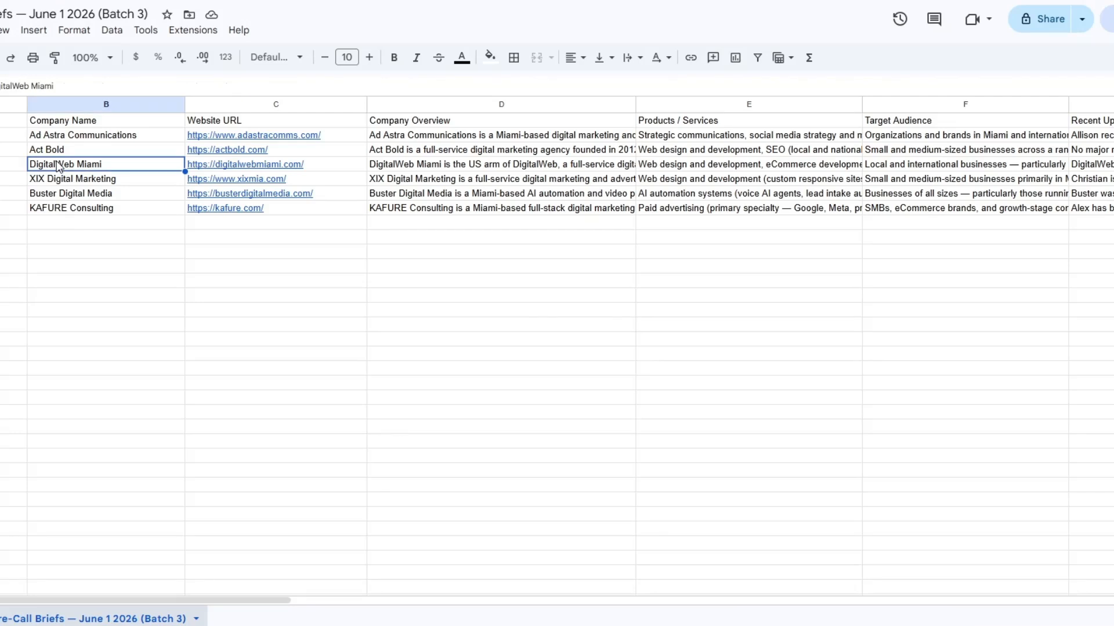
click(60, 183)
click(300, 250)
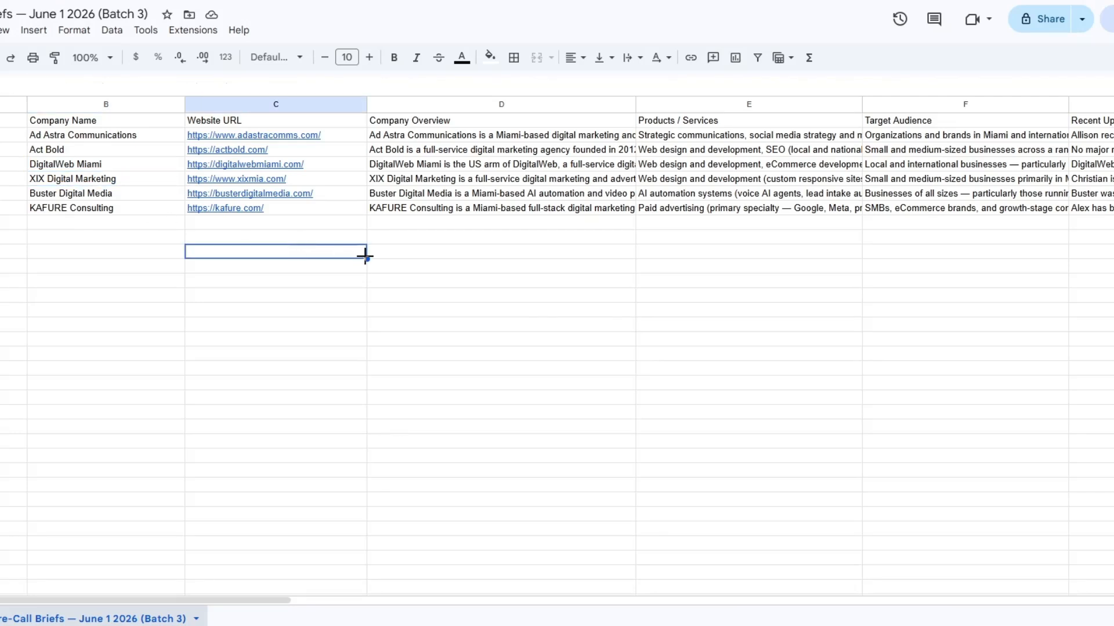
click(492, 251)
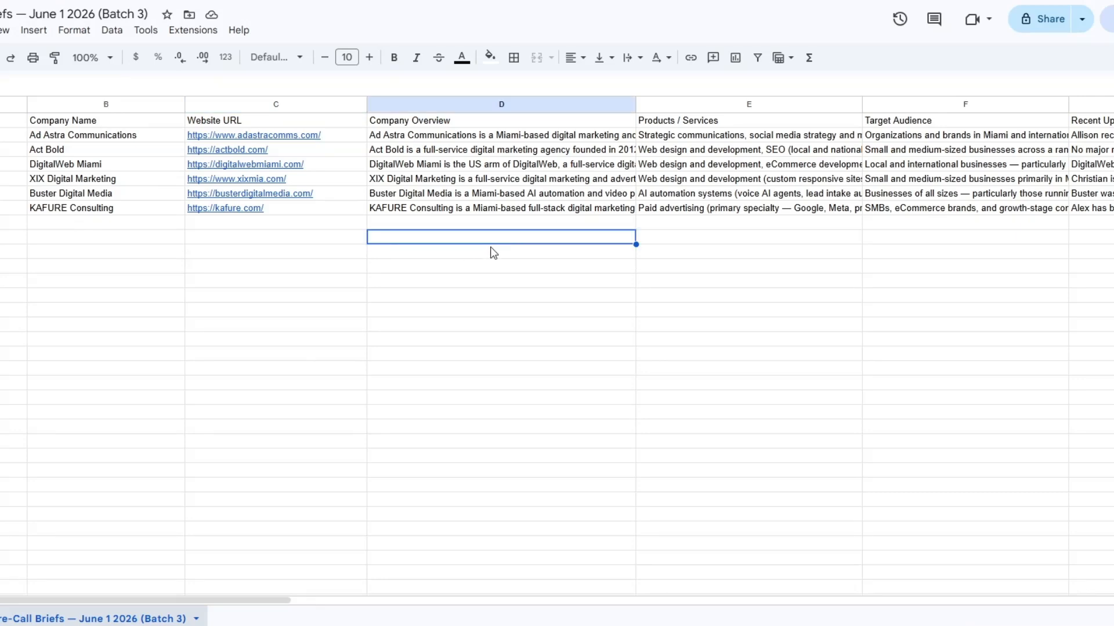
click(698, 255)
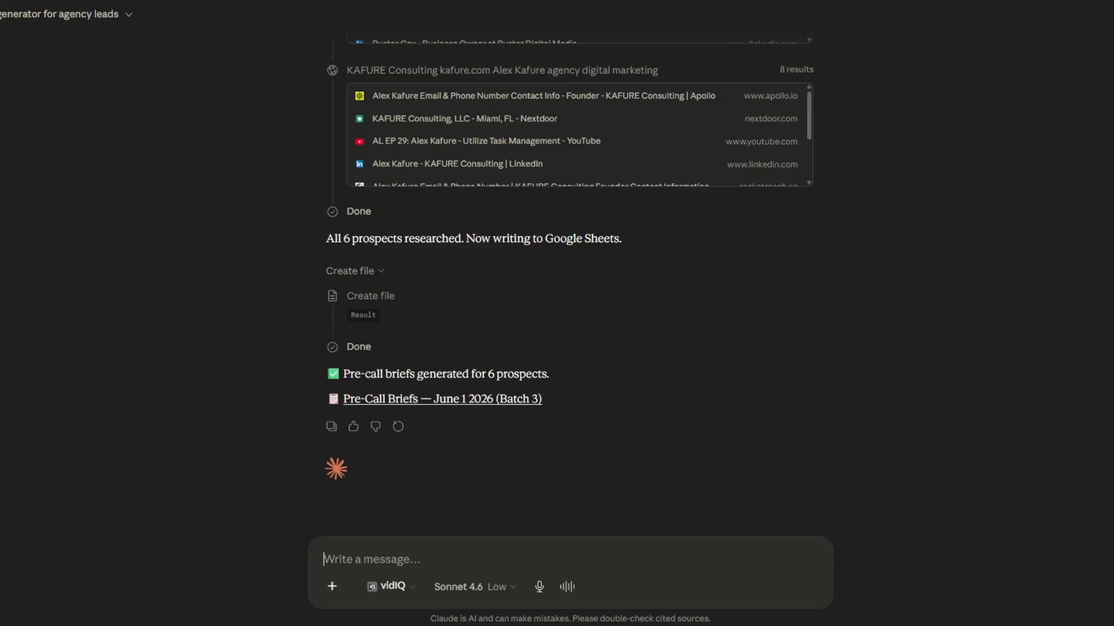
Review the Batch 3 conversation, from the /pre-call-brief-generator prompt through the web research to the sheet link
scroll(922, 400, up, 15)
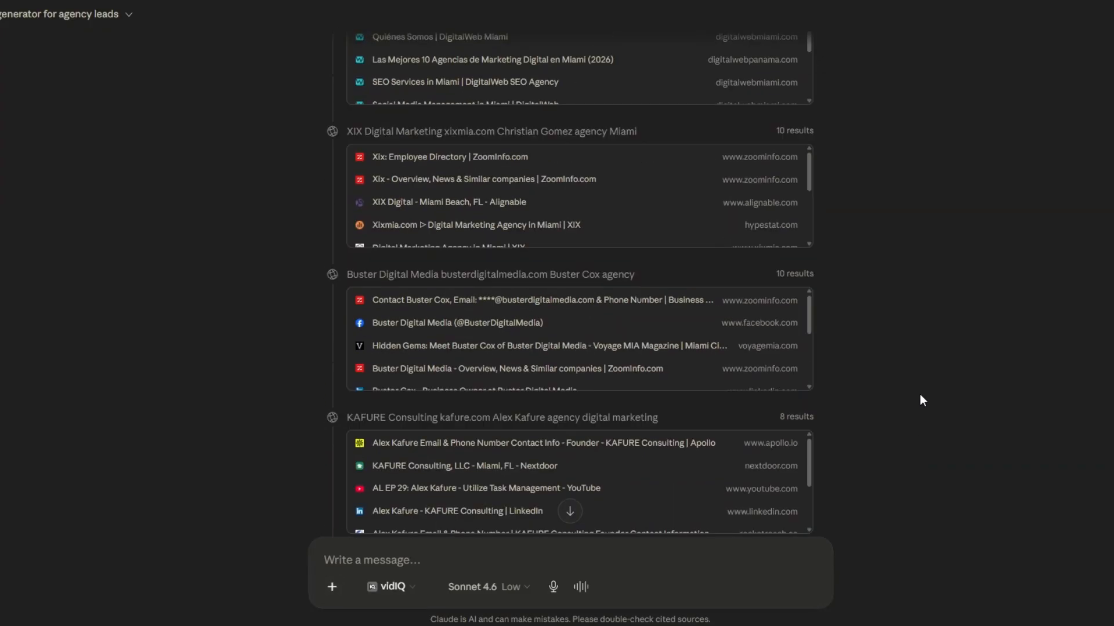
scroll(920, 400, up, 2)
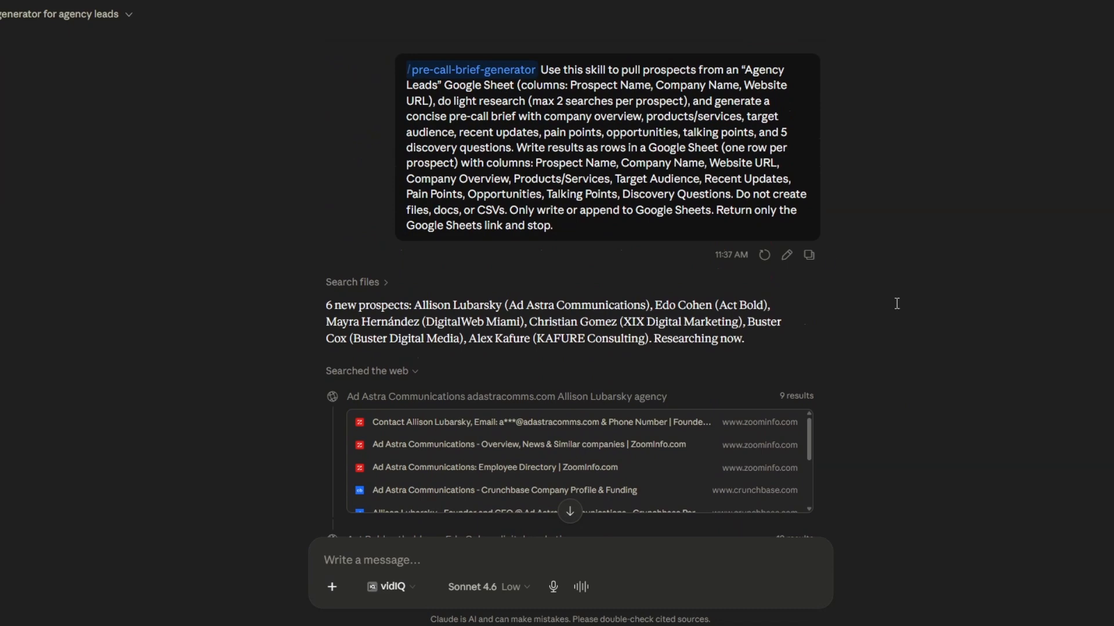
scroll(954, 374, down, 15)
scroll(954, 376, down, 2)
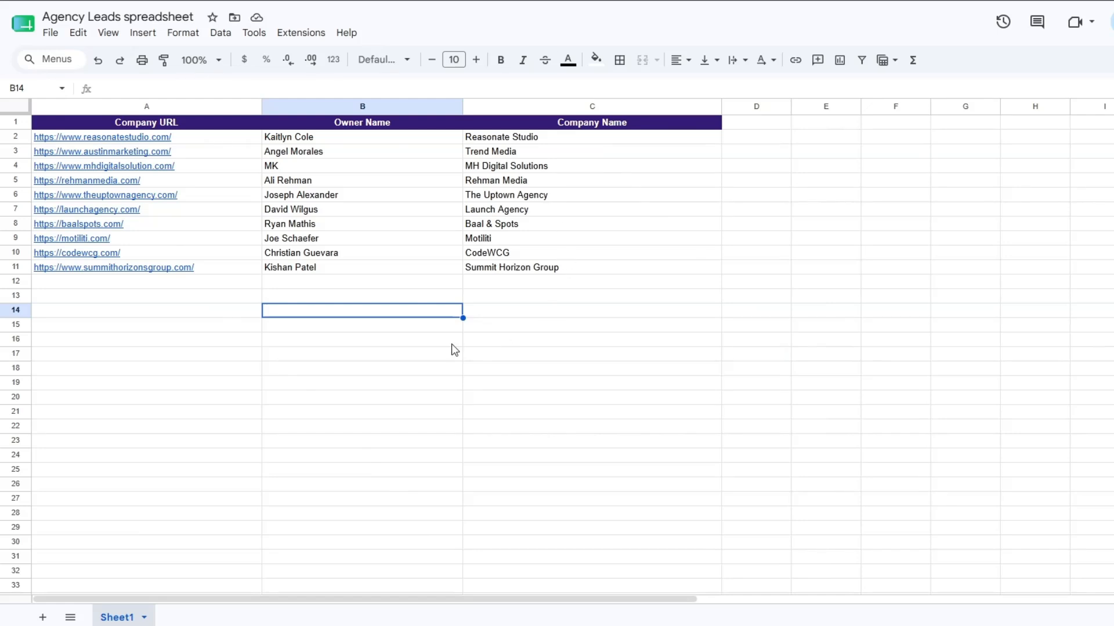
Switch to the Agency Leads spreadsheet and look over its Company URL, Owner Name and Company Name columns
click(441, 348)
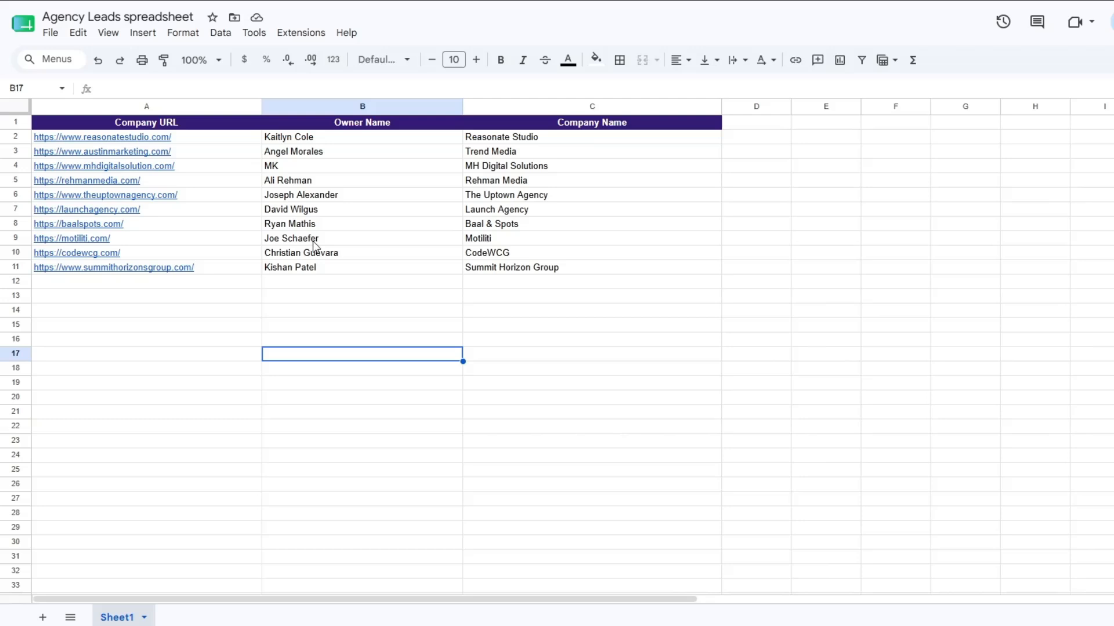
click(176, 313)
click(343, 290)
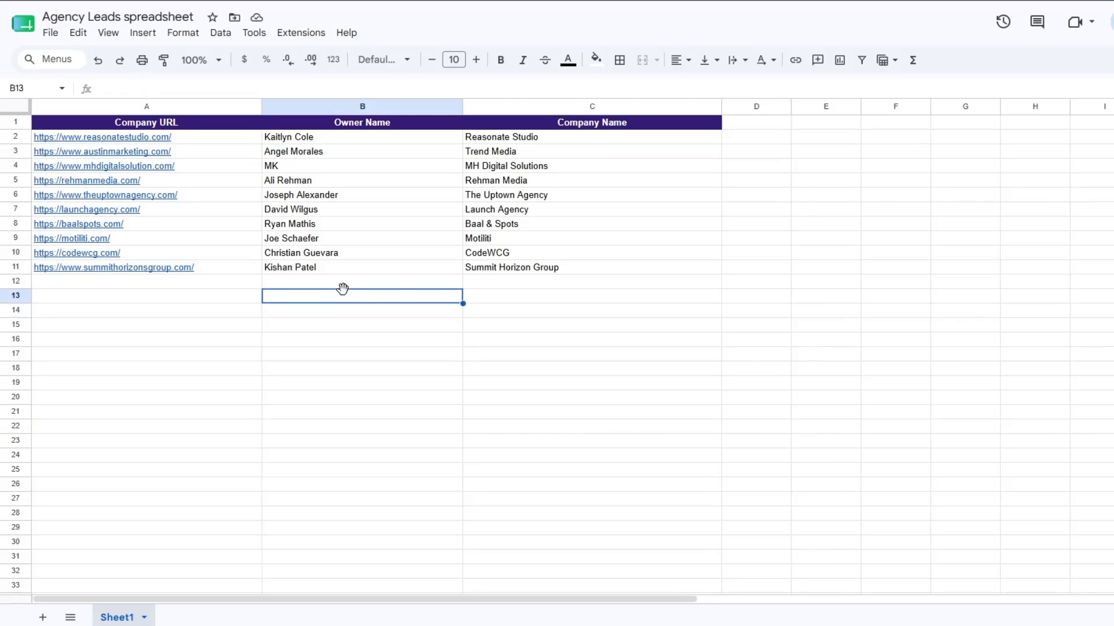
click(559, 300)
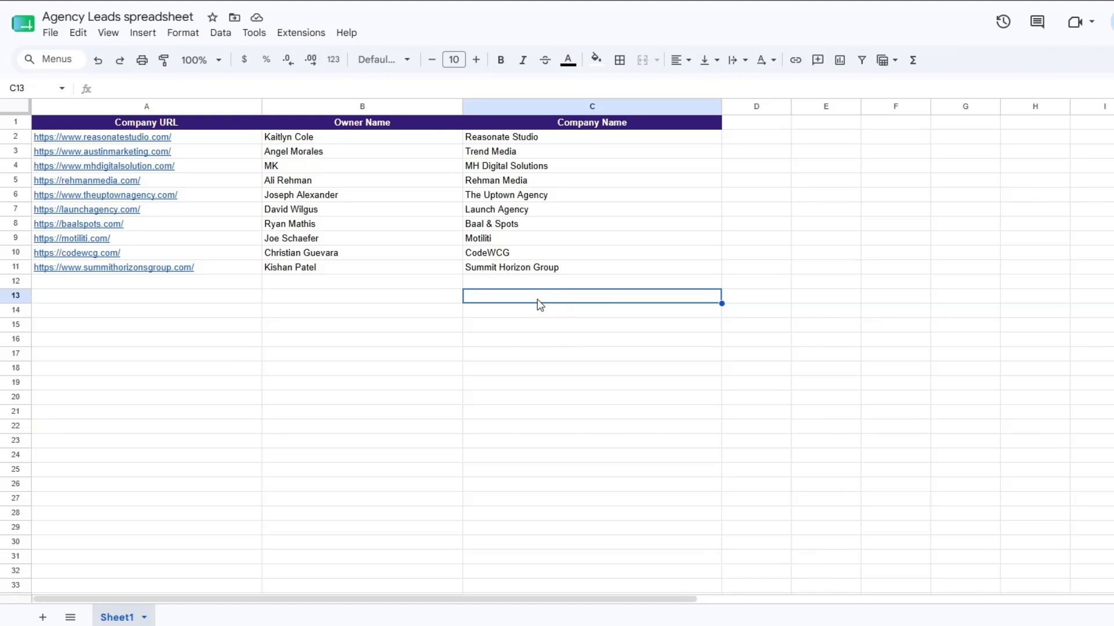
click(379, 270)
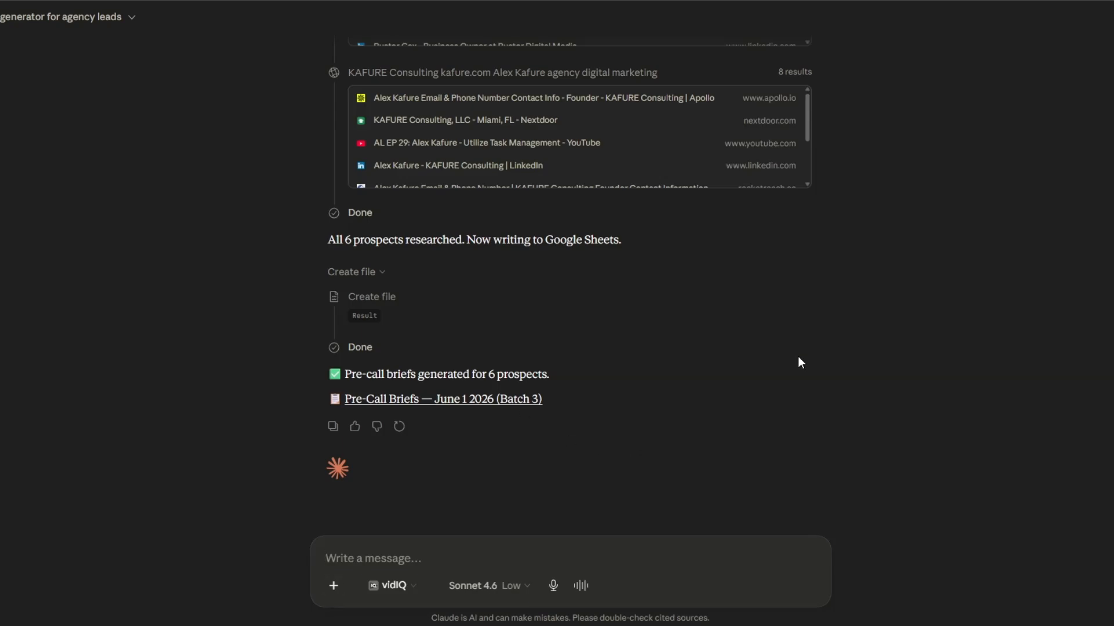
Copy the earlier /pre-call-brief-generator prompt from the Claude chat and paste it into a new message
scroll(798, 356, up, 12)
scroll(798, 356, up, 5)
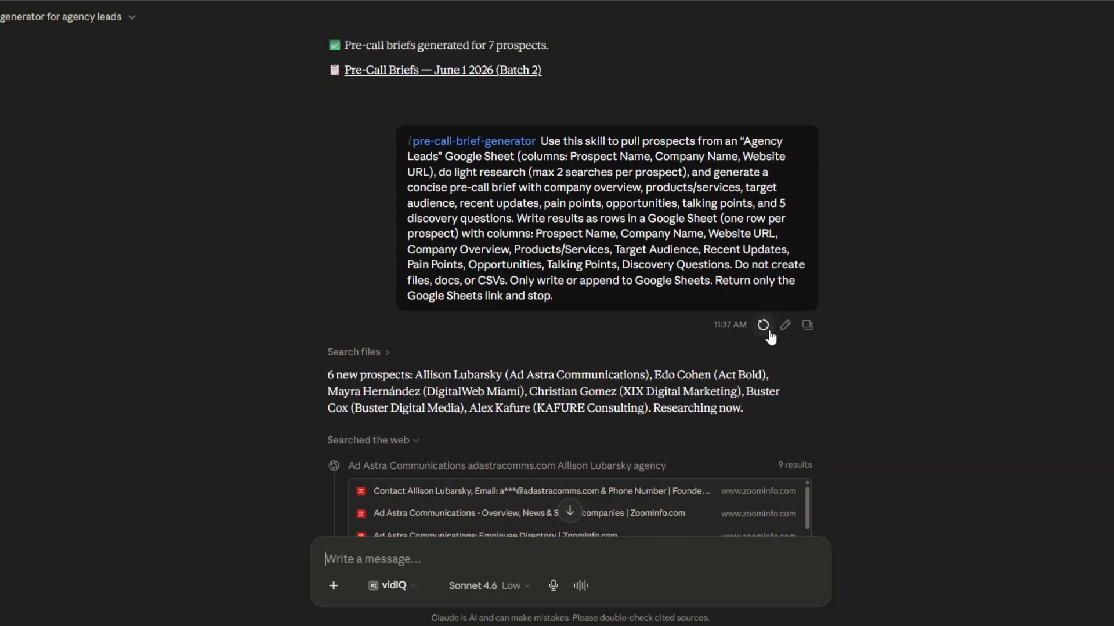
click(808, 326)
scroll(937, 410, down, 15)
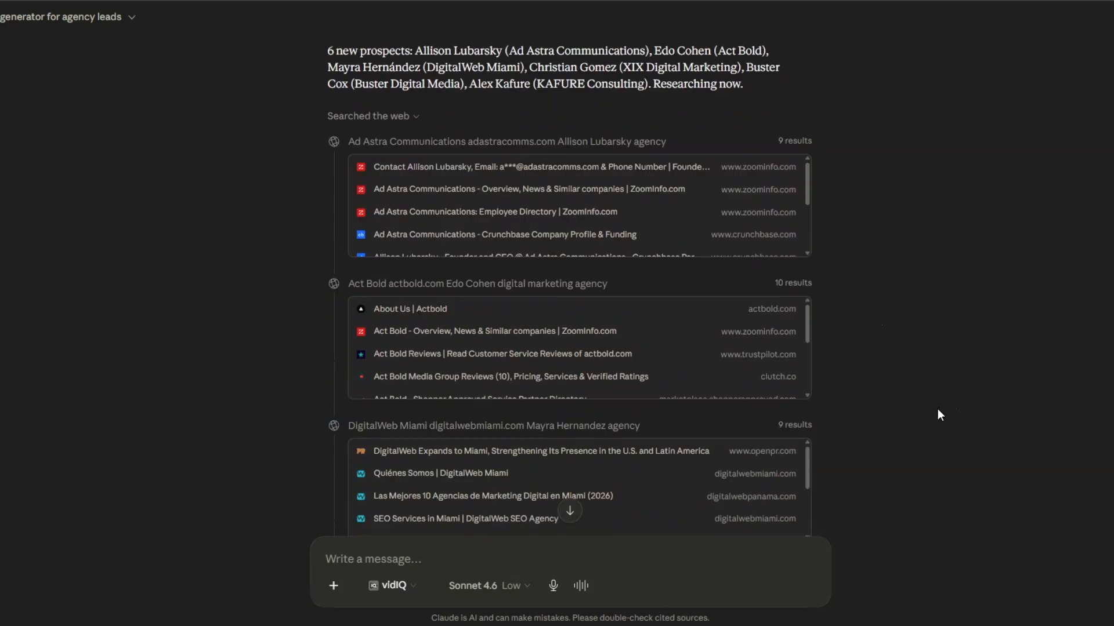
right_click(411, 544)
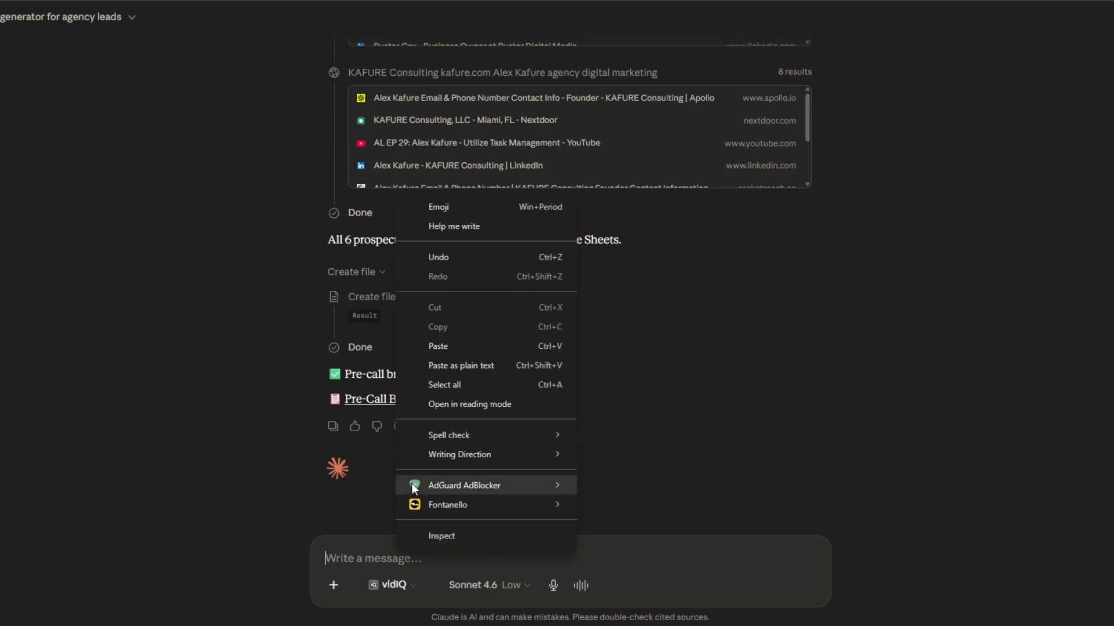
click(464, 384)
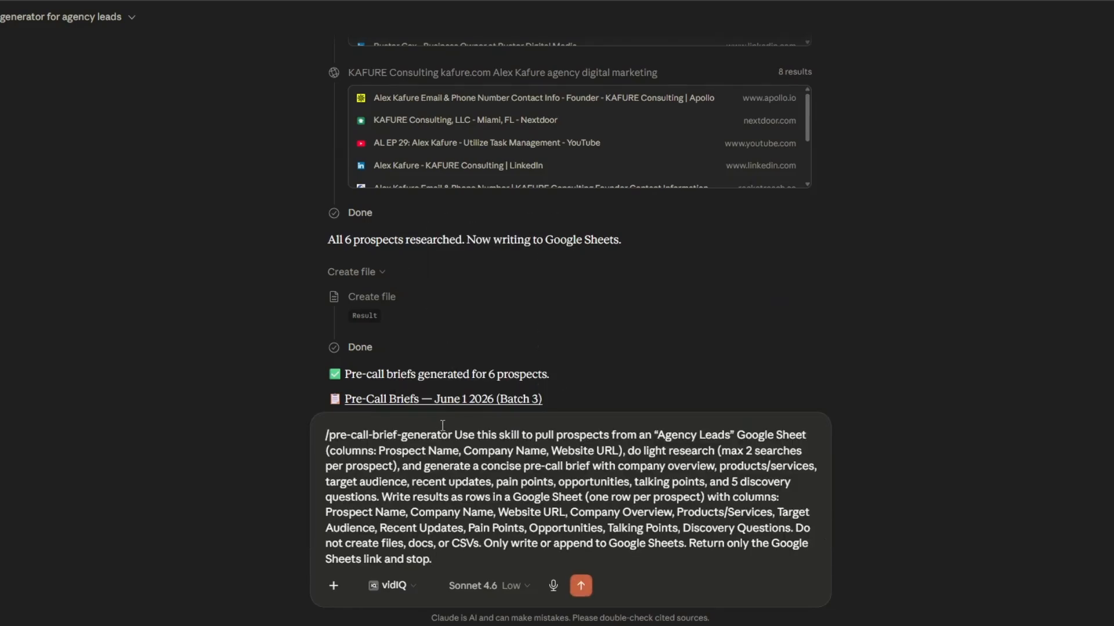
Link the pasted /pre-call-brief-generator text to the skill and send the prompt to run it on the current leads
click(451, 435)
click(442, 409)
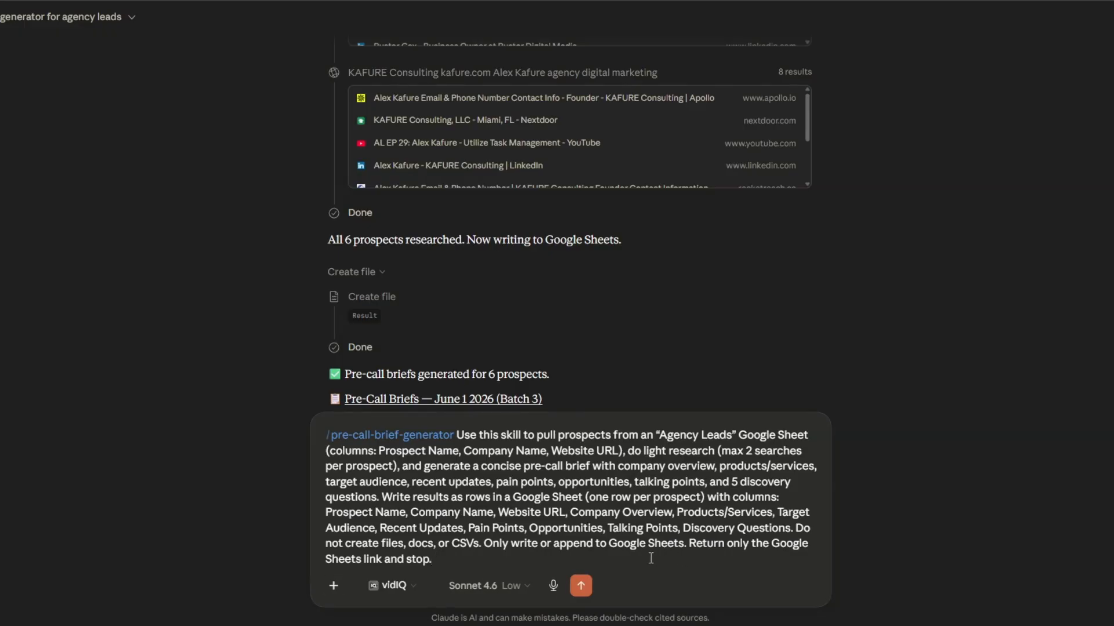
click(582, 587)
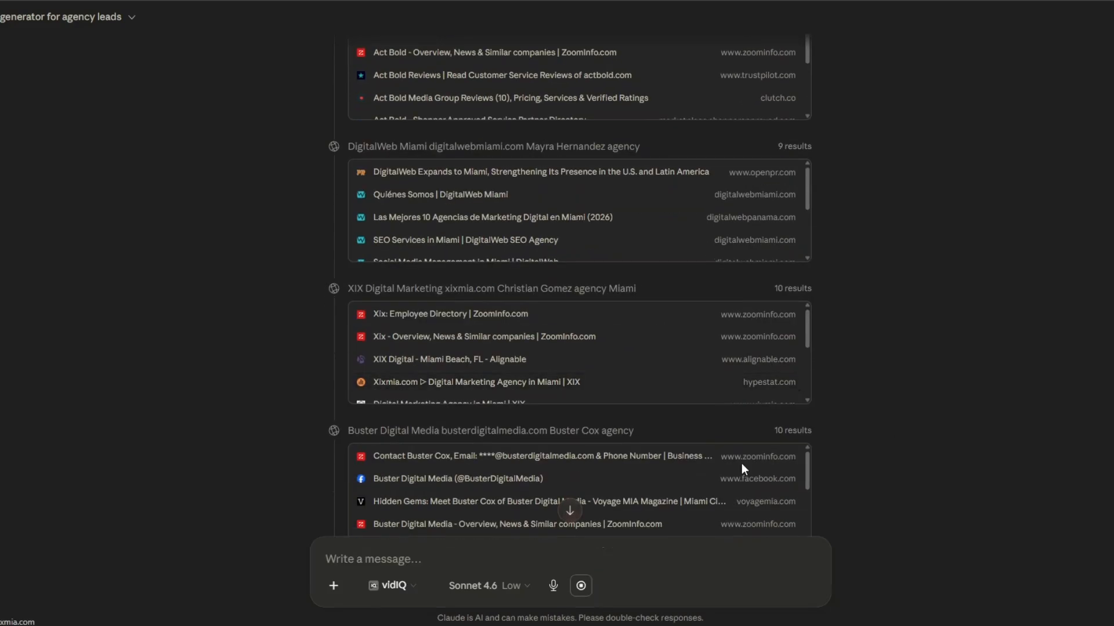
click(569, 511)
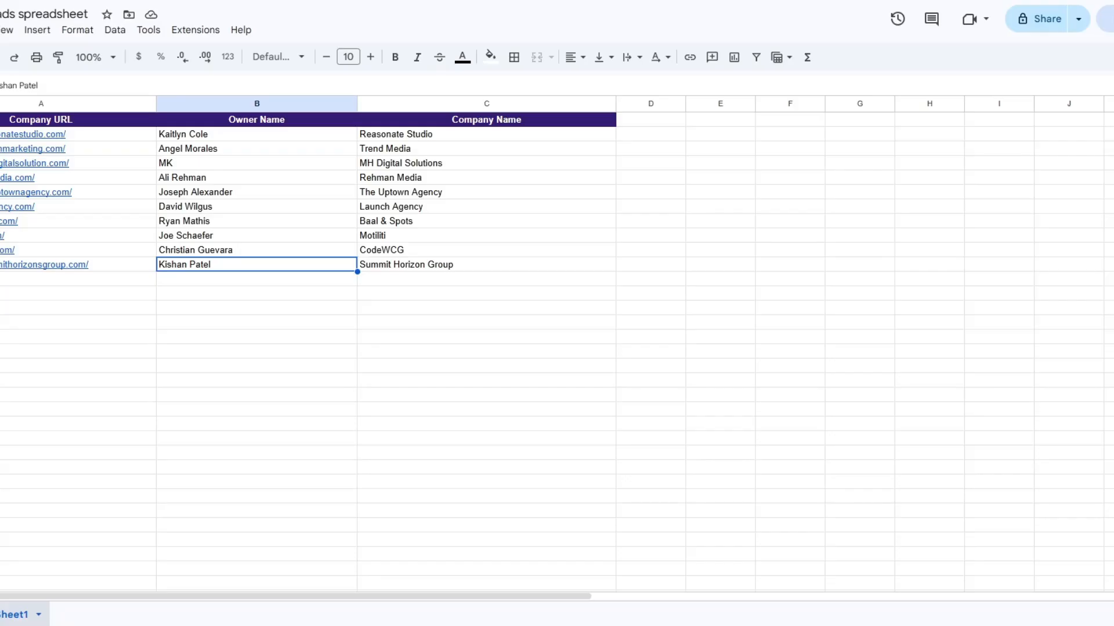
Review the new run in the chat, including the Agency Leads lookup, the web searches per prospect and the brief generator progress
click(294, 338)
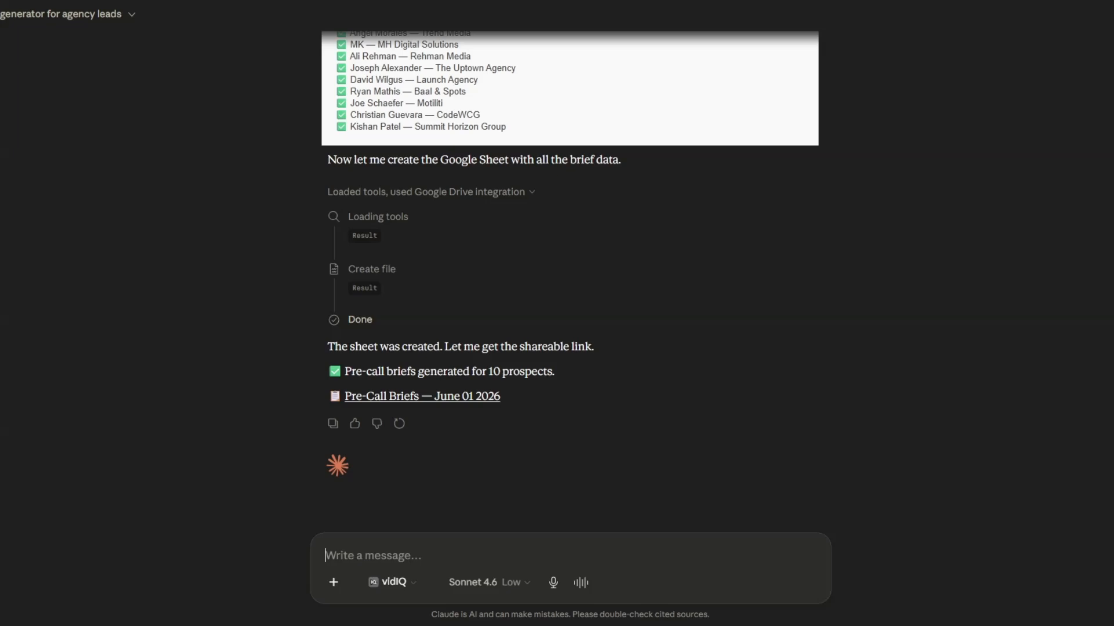
scroll(924, 397, up, 10)
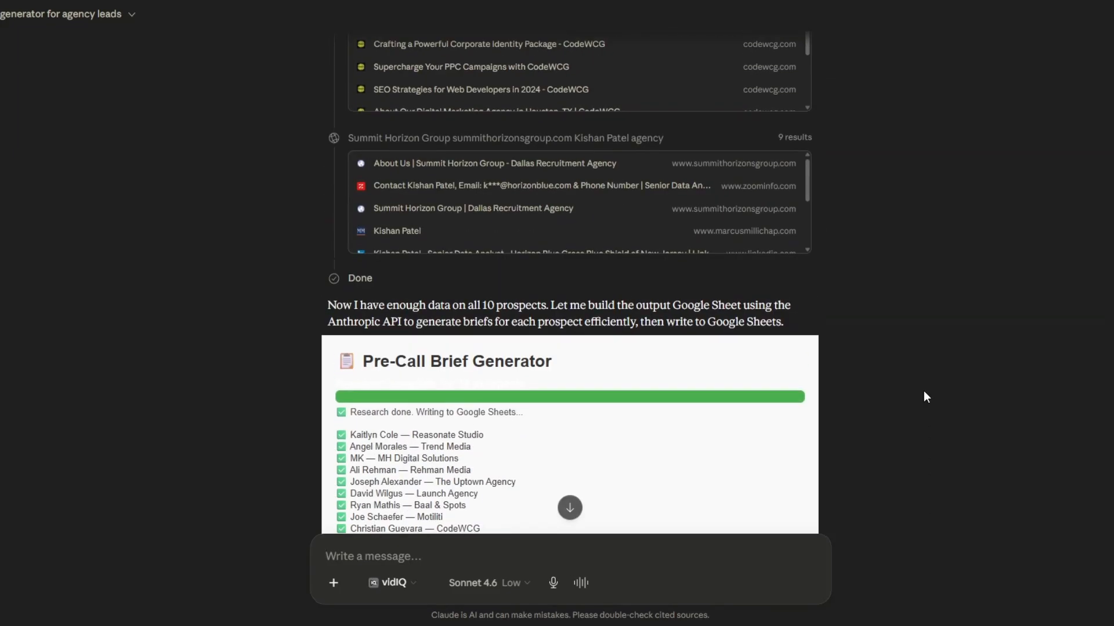
scroll(923, 392, up, 15)
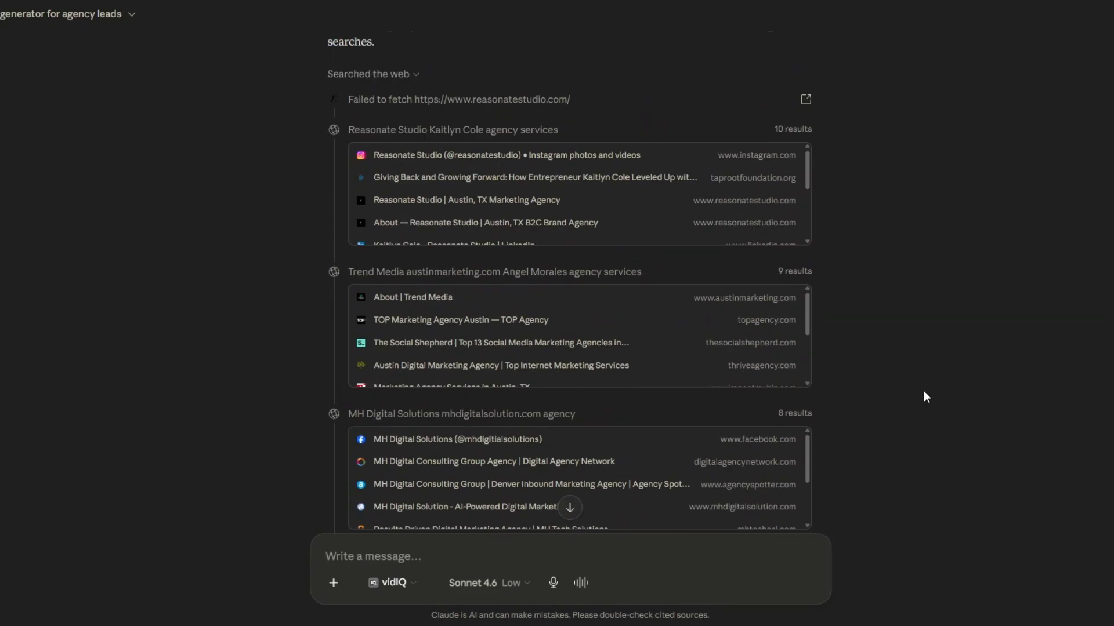
scroll(923, 397, up, 3)
scroll(923, 396, down, 5)
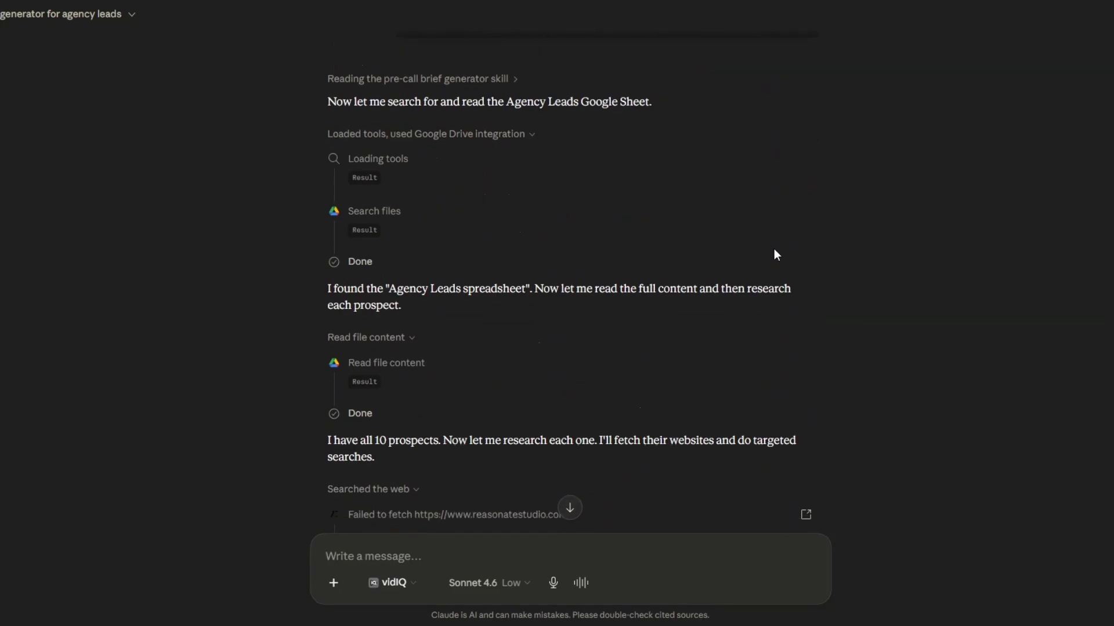
scroll(880, 386, down, 8)
scroll(877, 385, down, 20)
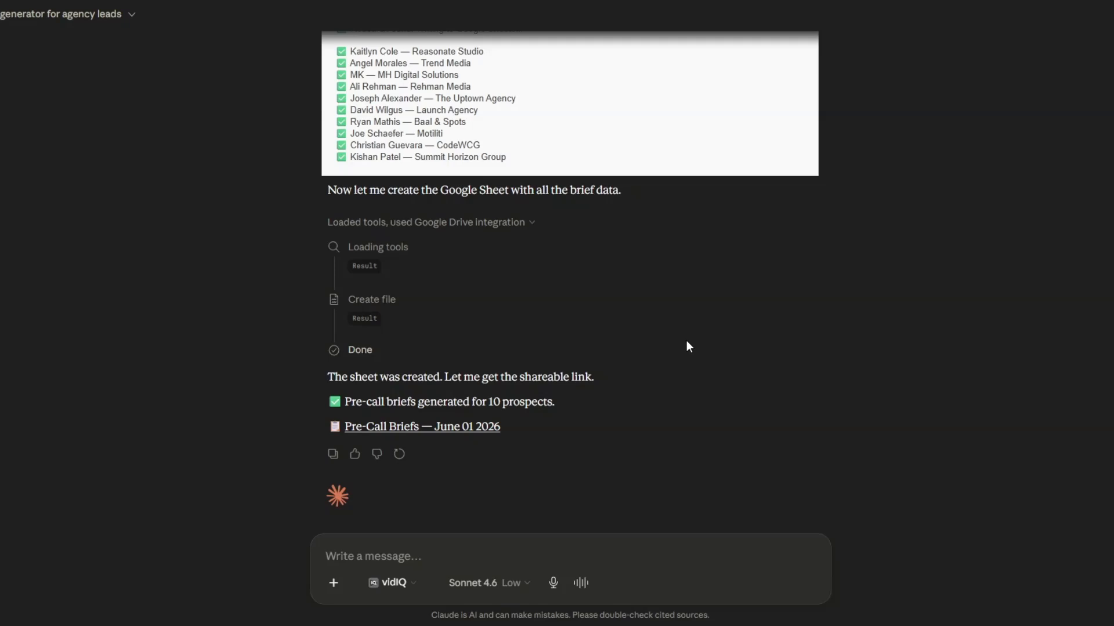
scroll(621, 423, down, 1)
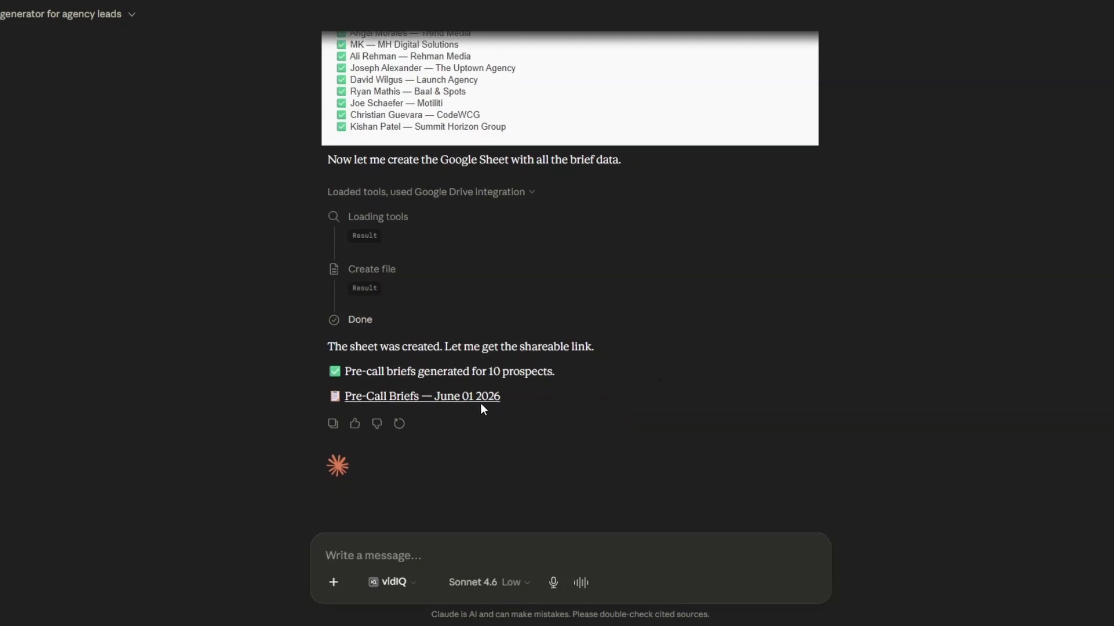
Open the Pre-Call Briefs — June 01 2026 sheet from the chat and check its prospect and company rows
click(470, 401)
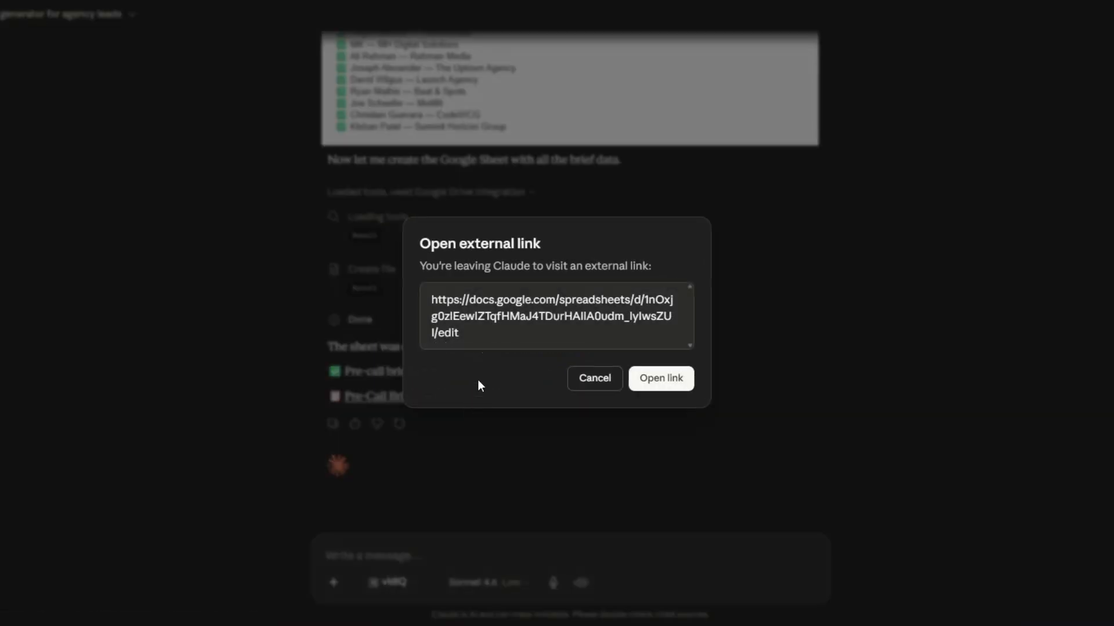
click(658, 378)
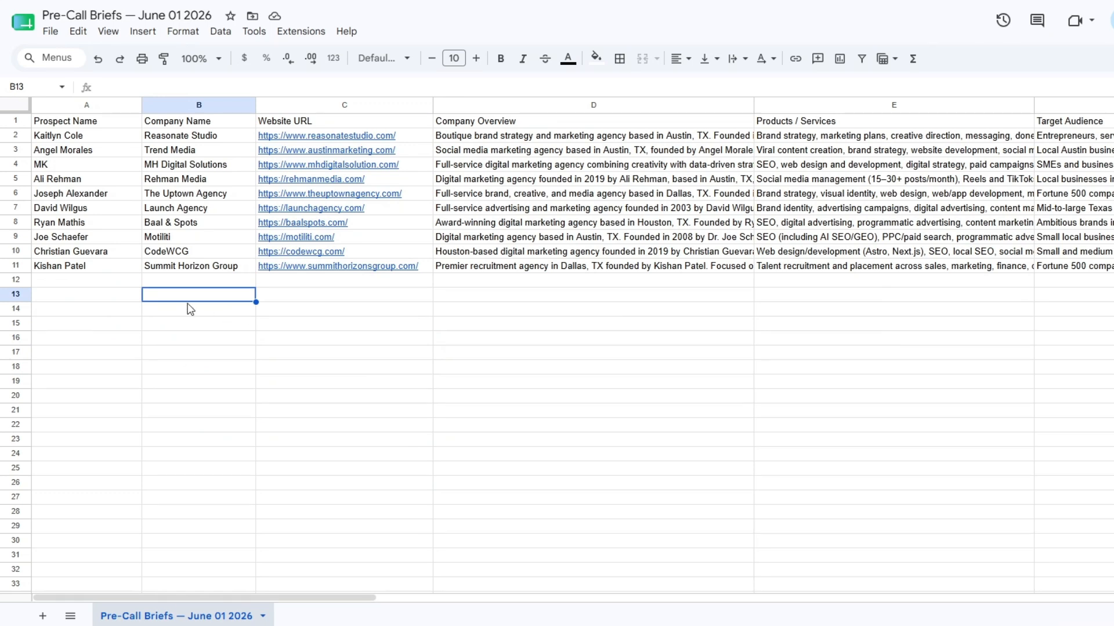
click(113, 261)
click(121, 293)
click(212, 296)
click(105, 253)
click(462, 268)
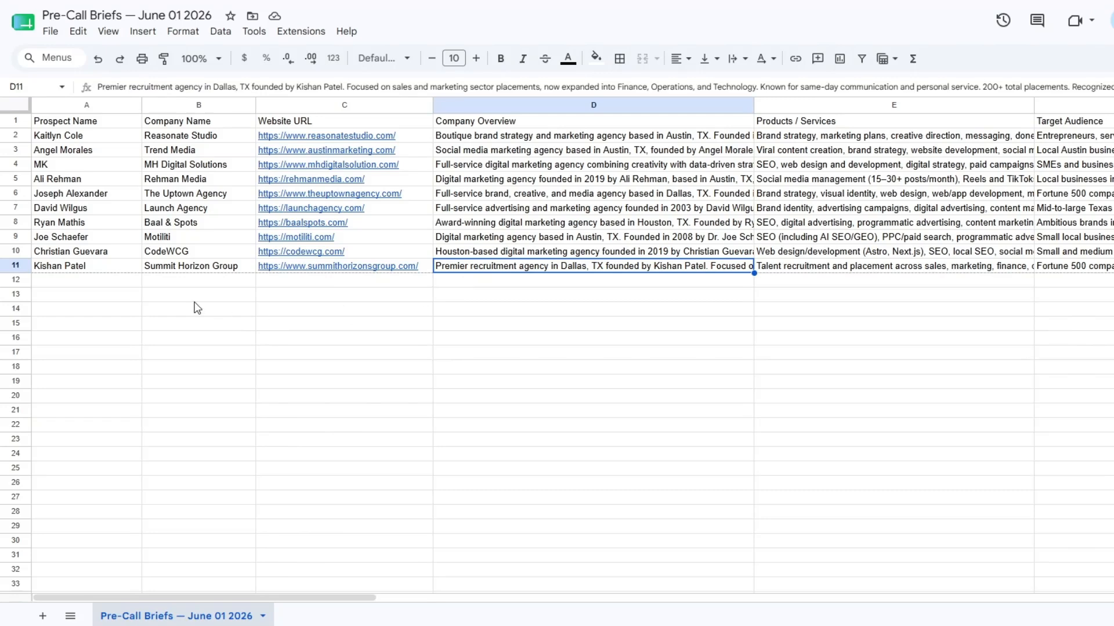
Look over the sheet's columns from Prospect Name through Target Audience
click(82, 281)
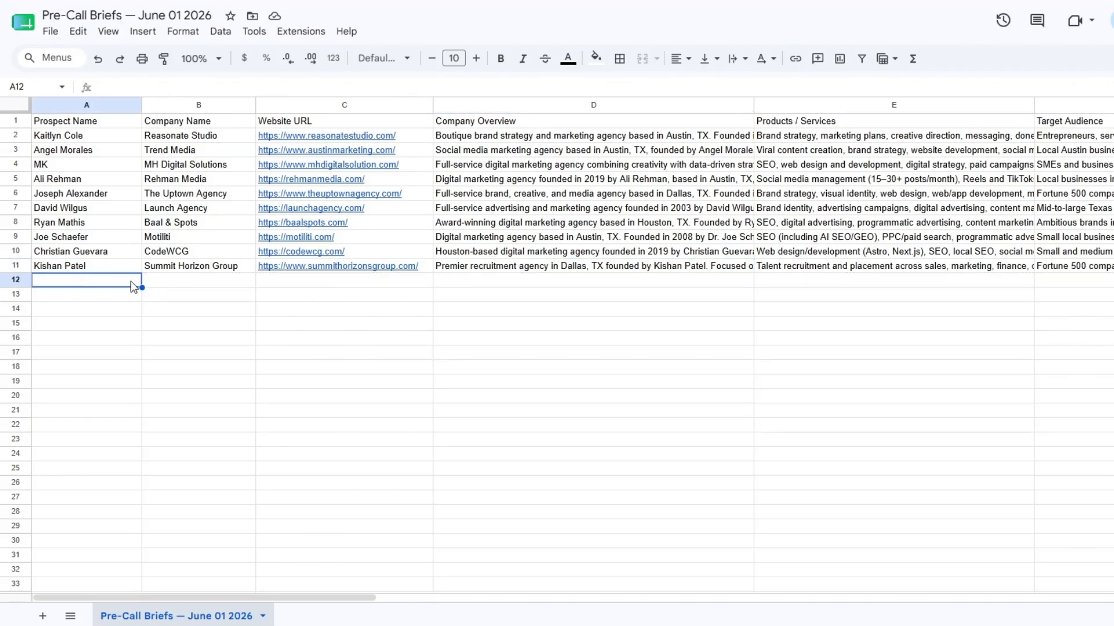
click(182, 283)
click(320, 296)
click(459, 284)
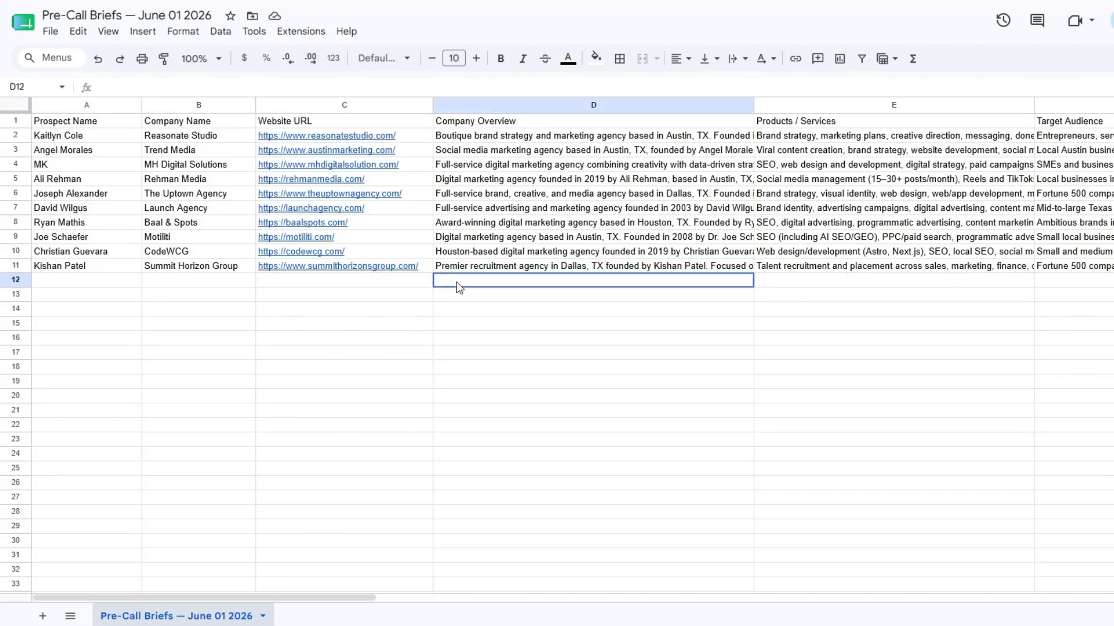
click(849, 284)
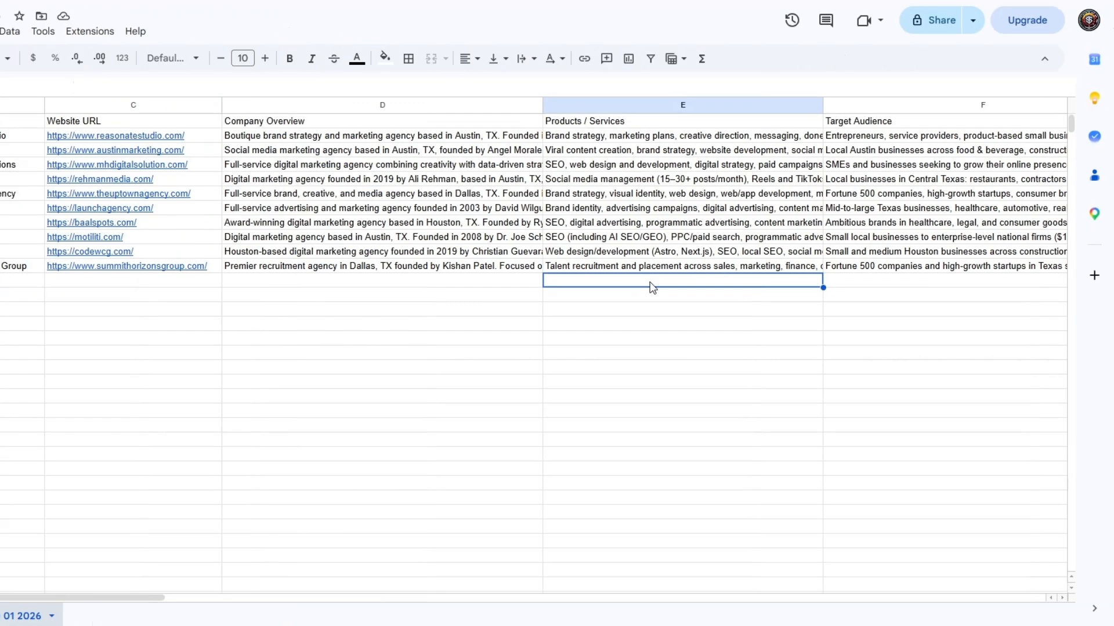
click(850, 283)
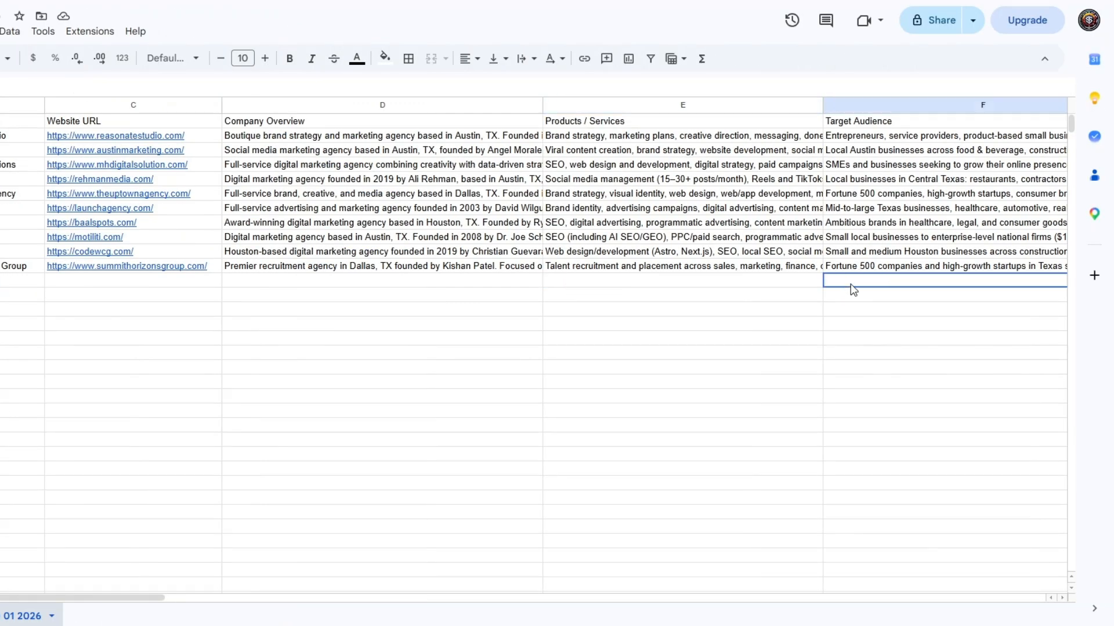
Look over the Recent Updates, Likely Pain Points and Opportunities columns
drag(3, 597, 312, 591)
click(25, 268)
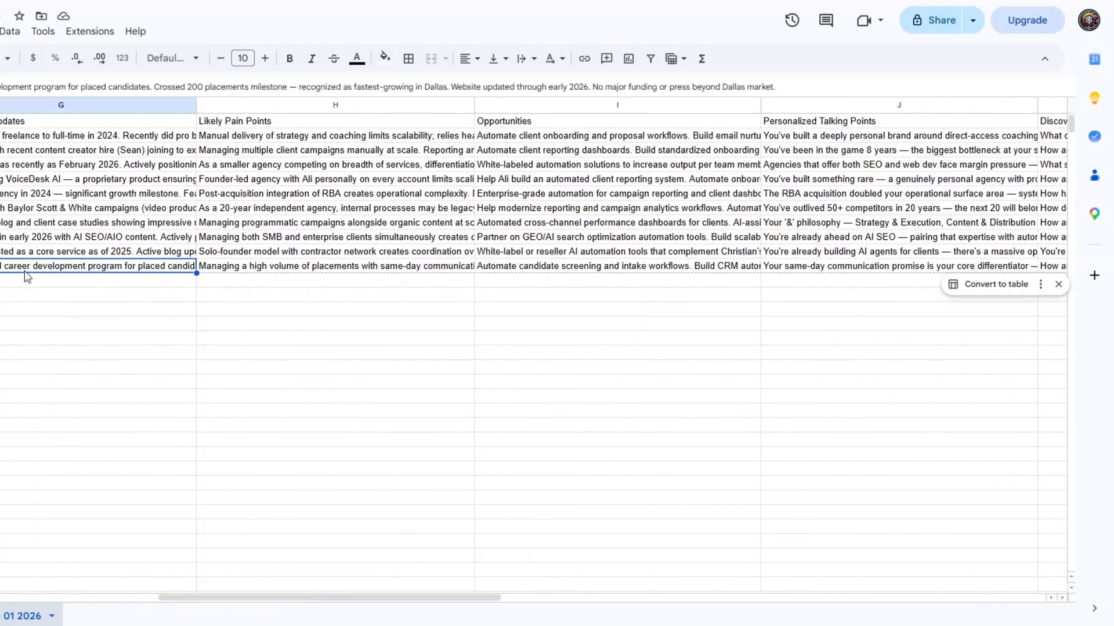
click(281, 270)
click(510, 281)
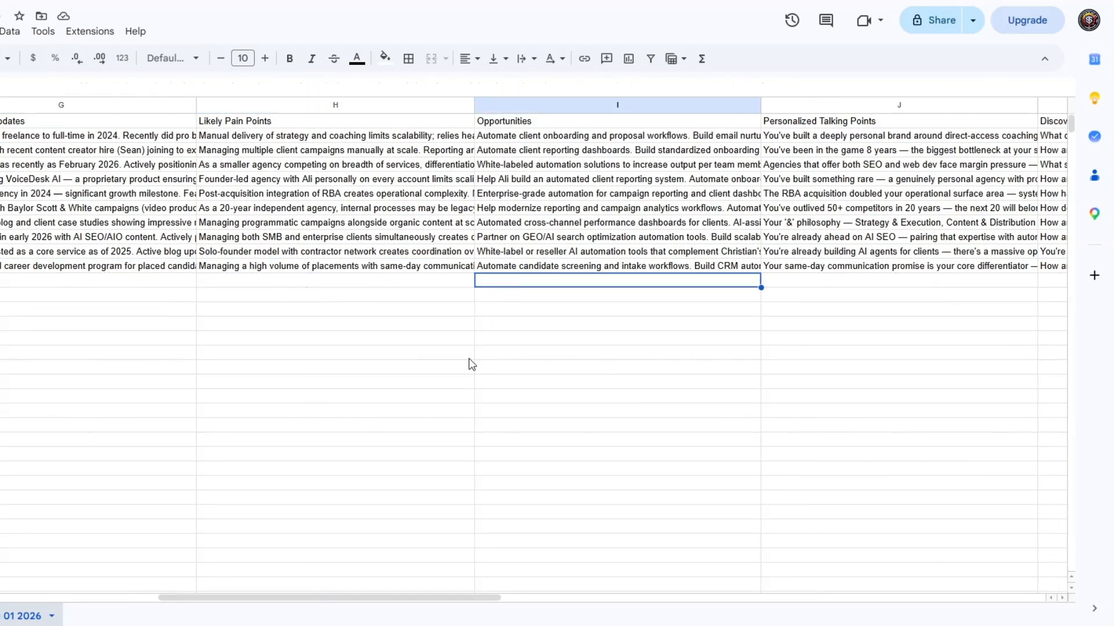
Look over the Personalized Talking Points column and Discovery Questions 1 to 4
drag(298, 597, 534, 597)
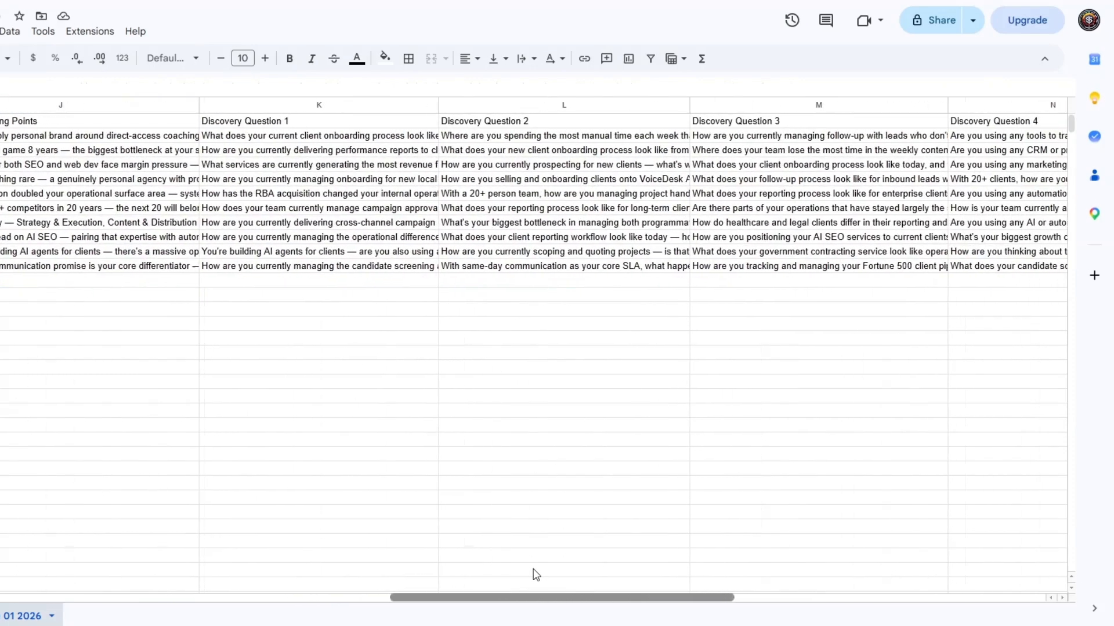
click(10, 268)
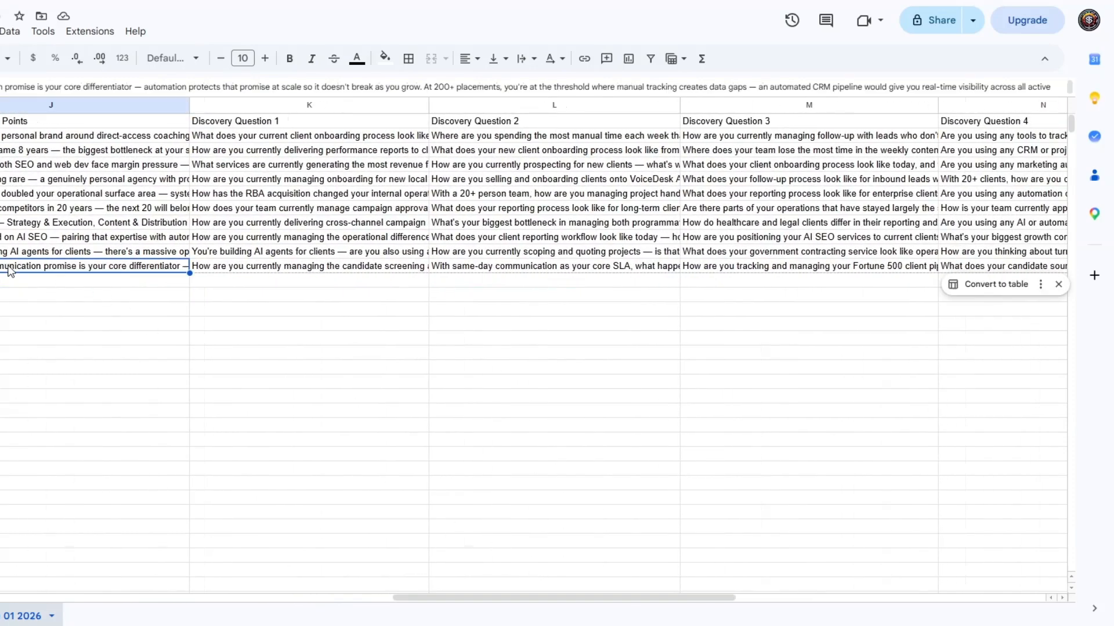
click(218, 268)
click(479, 282)
click(699, 281)
click(957, 282)
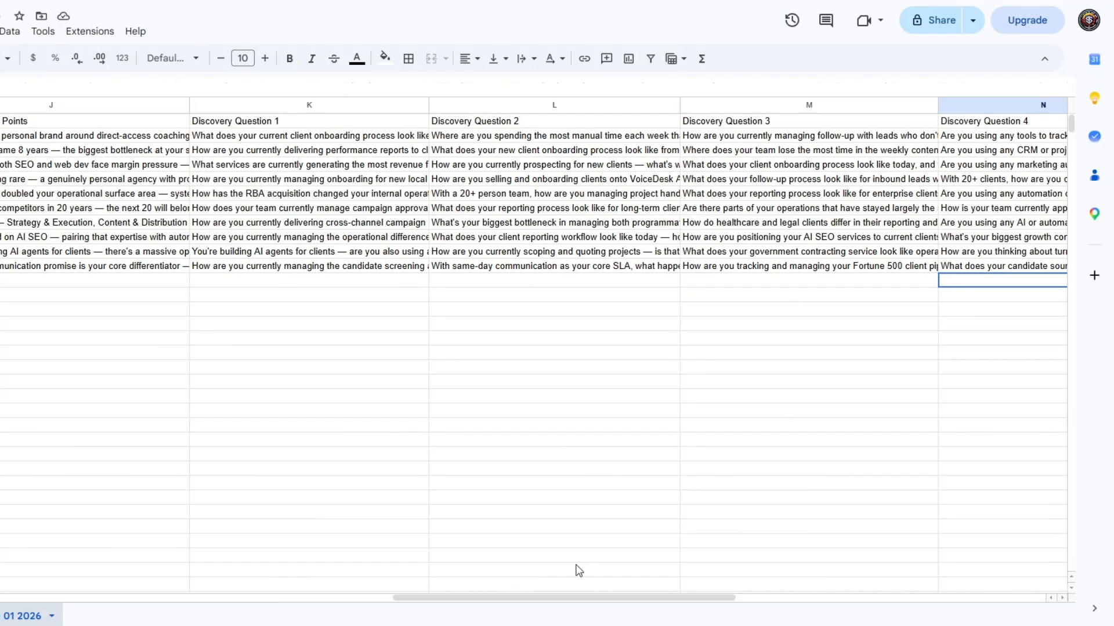
Read the full Company Overview entries for Reasonate Studio, MH Digital Solutions, Motiliti and Summit Horizon Group
drag(574, 596, 0, 573)
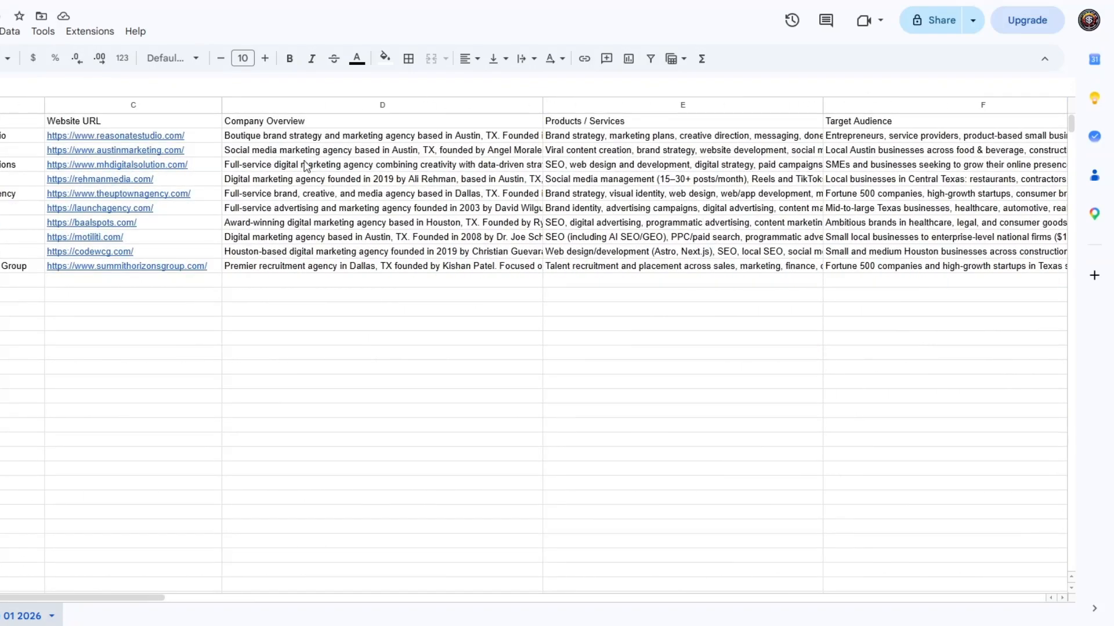
double_click(288, 135)
double_click(281, 165)
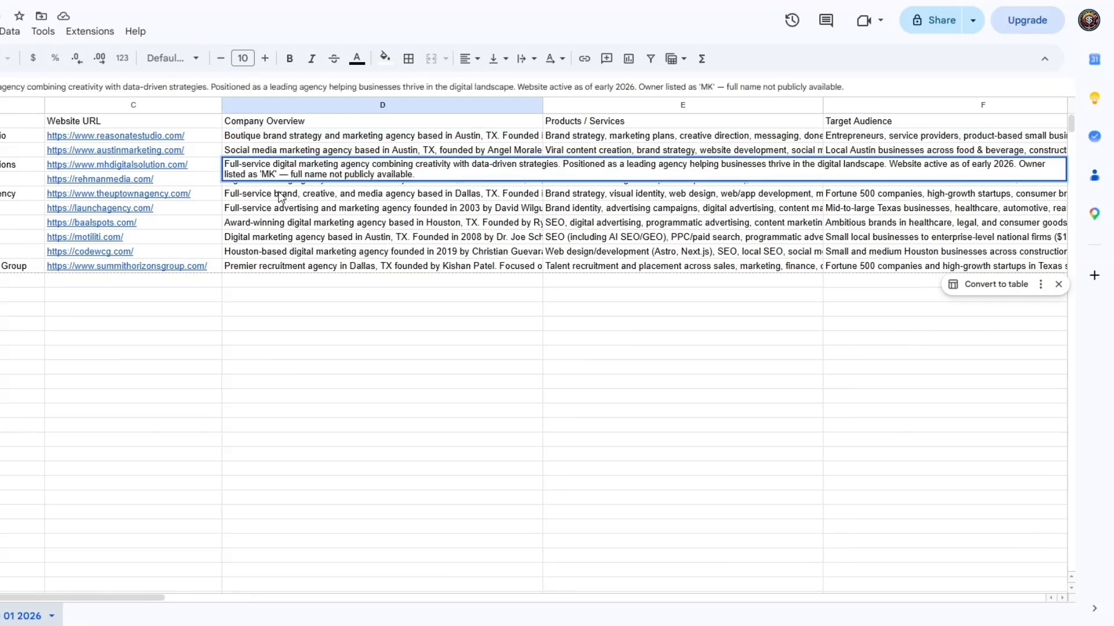
double_click(280, 236)
click(279, 284)
click(279, 265)
double_click(279, 266)
click(281, 298)
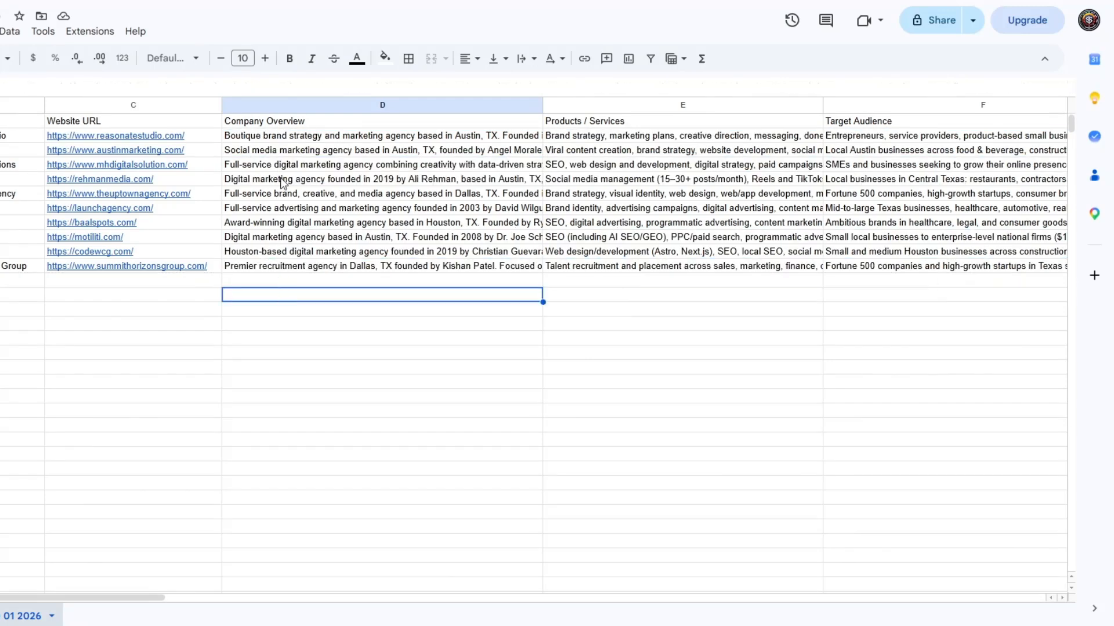
Read the full Company Overview of Launch Agency and the Products / Services entries of The Uptown Agency, Baal & Spots and CodeWCG
click(284, 185)
double_click(277, 198)
double_click(279, 207)
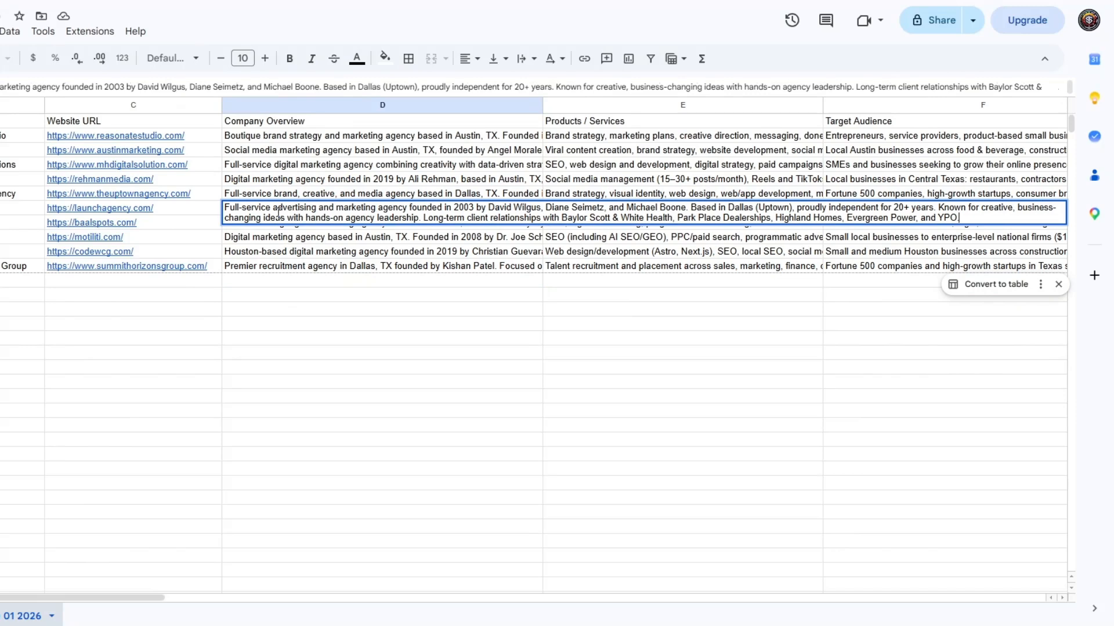
double_click(587, 196)
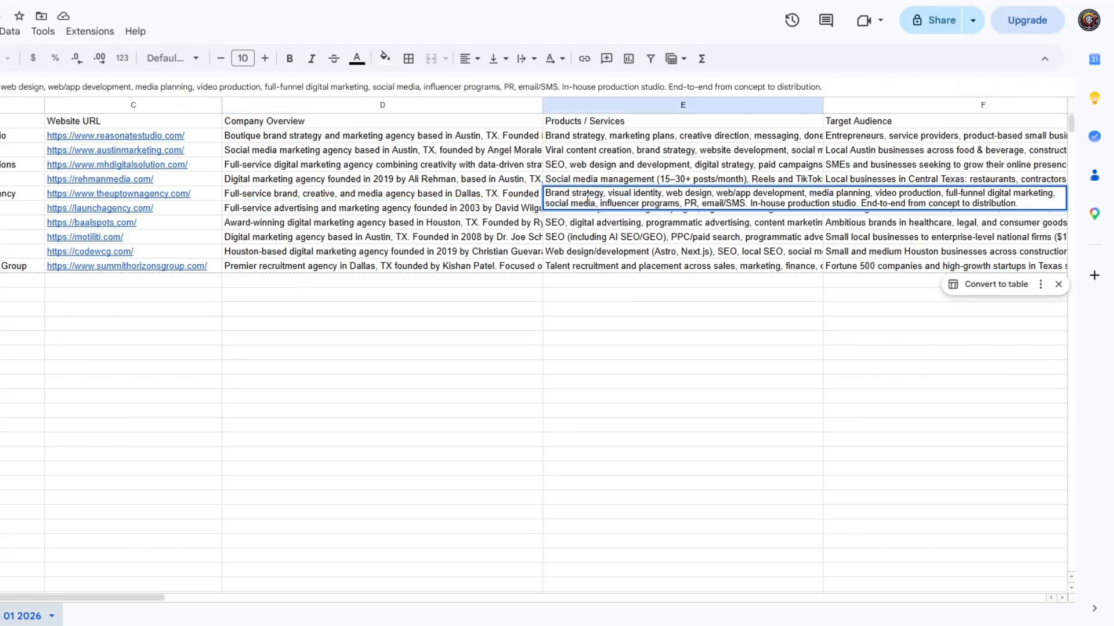
double_click(593, 223)
double_click(593, 255)
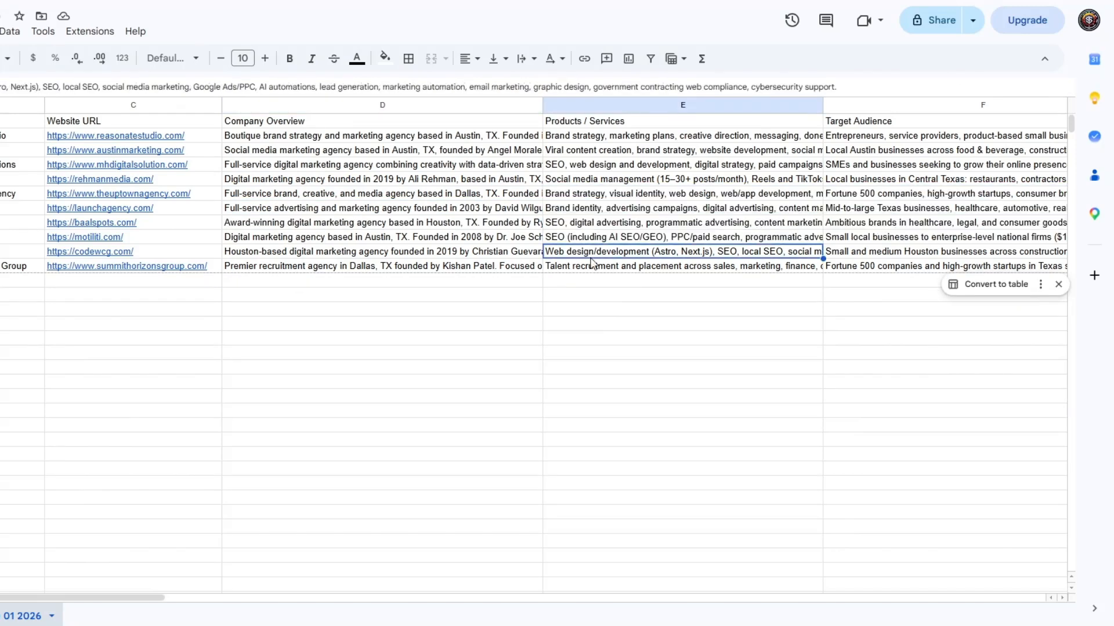
click(584, 296)
Read the Target Audience entries for CodeWCG, Launch Agency, MH Digital Solutions and The Uptown Agency
drag(164, 598, 362, 597)
click(203, 250)
double_click(204, 250)
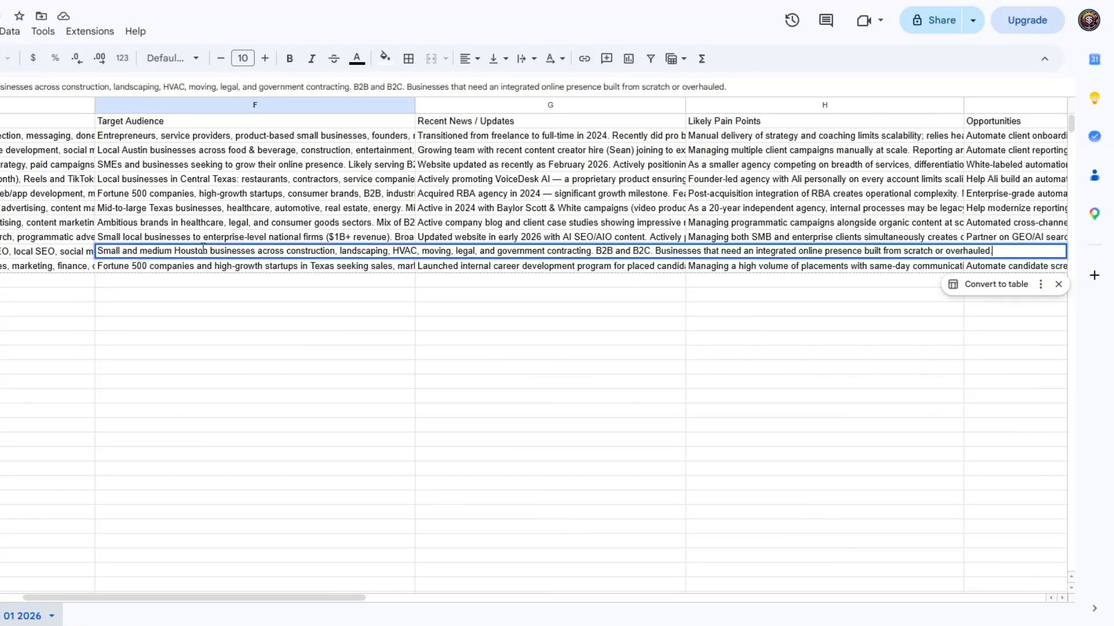
double_click(183, 209)
click(179, 166)
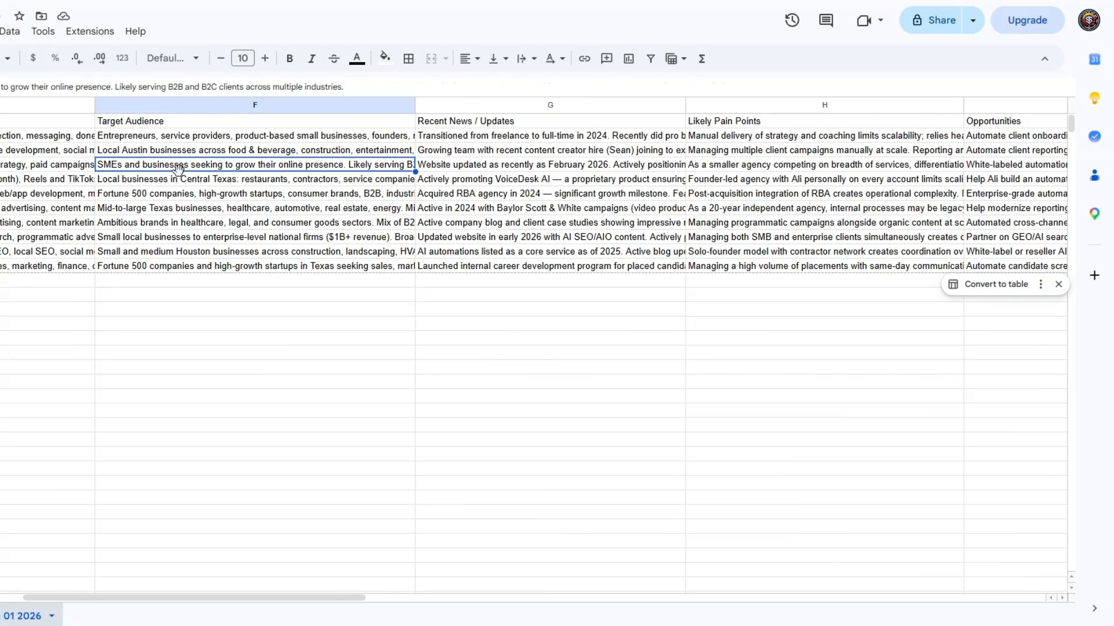
double_click(191, 195)
Read the Recent News / Updates entries for Rehman Media, Baal & Spots, CodeWCG and Reasonate Studio
double_click(484, 181)
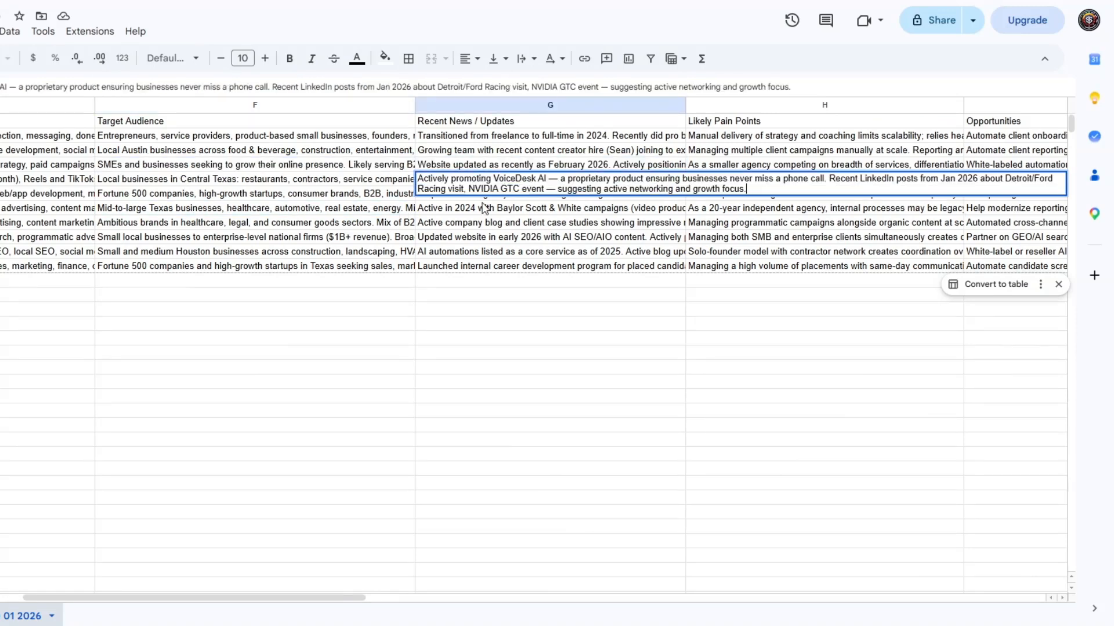
click(452, 224)
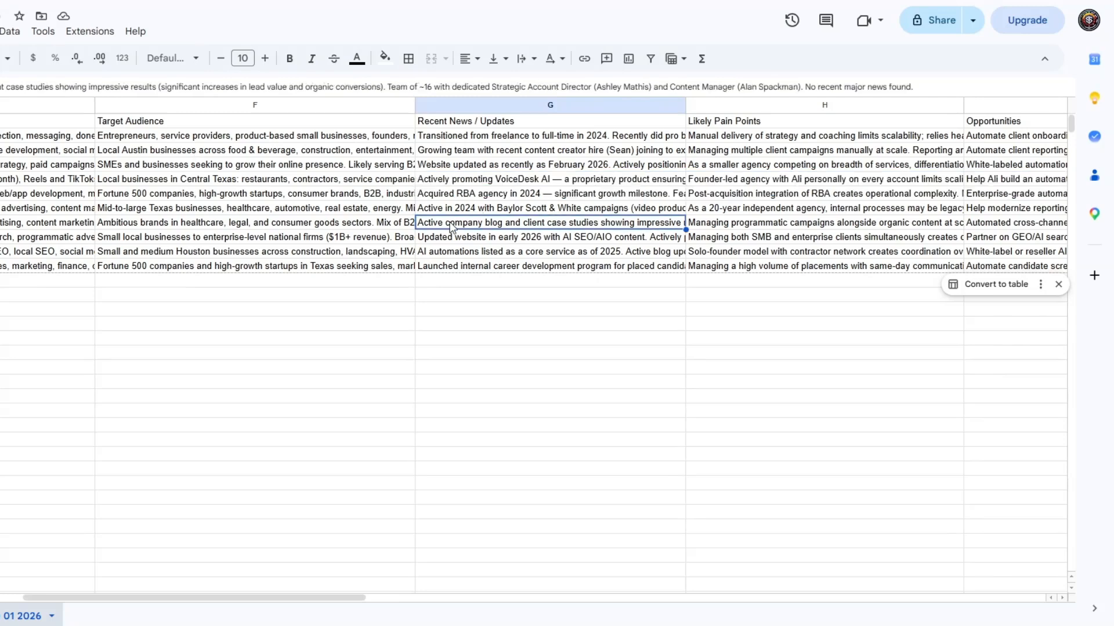
double_click(452, 227)
double_click(455, 256)
click(454, 284)
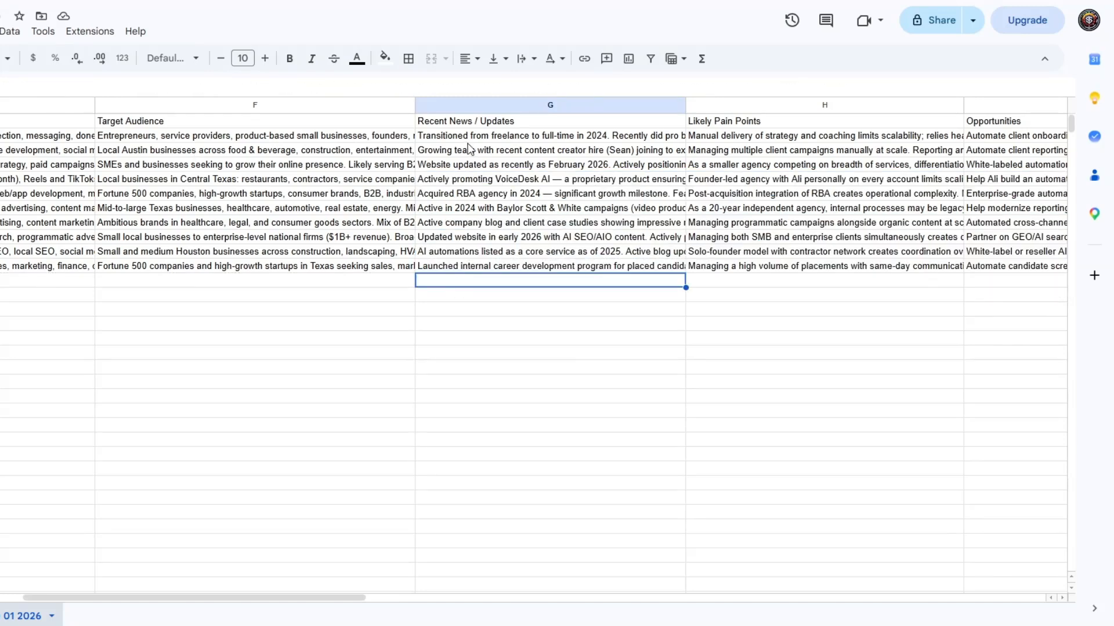
double_click(469, 137)
click(465, 252)
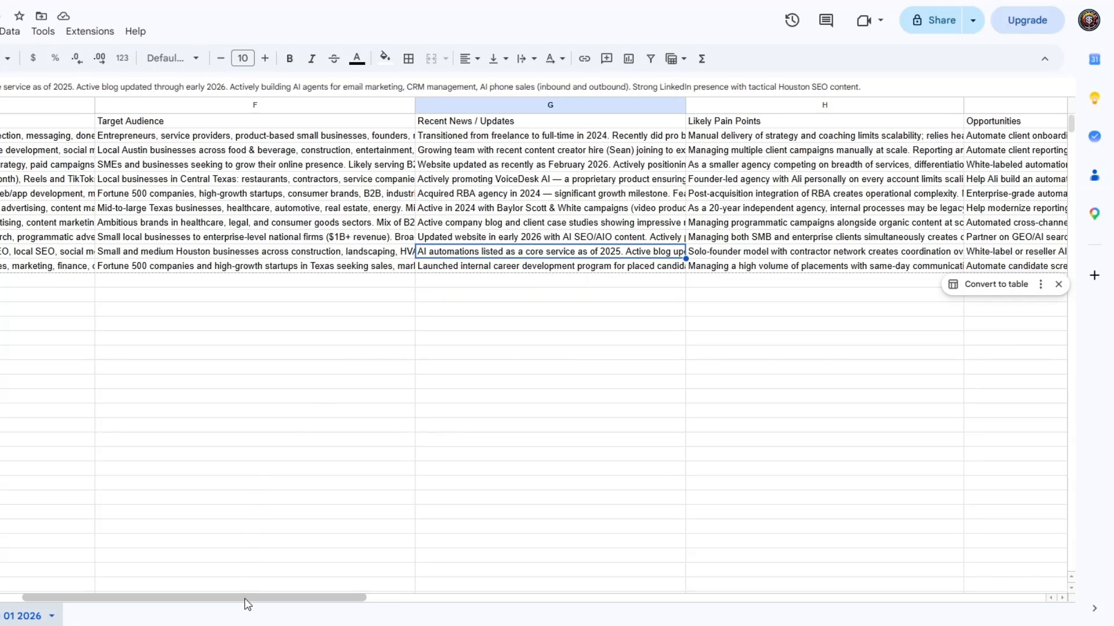
Read the Likely Pain Points entries for The Uptown Agency, Baal & Spots and CodeWCG
drag(245, 599, 399, 576)
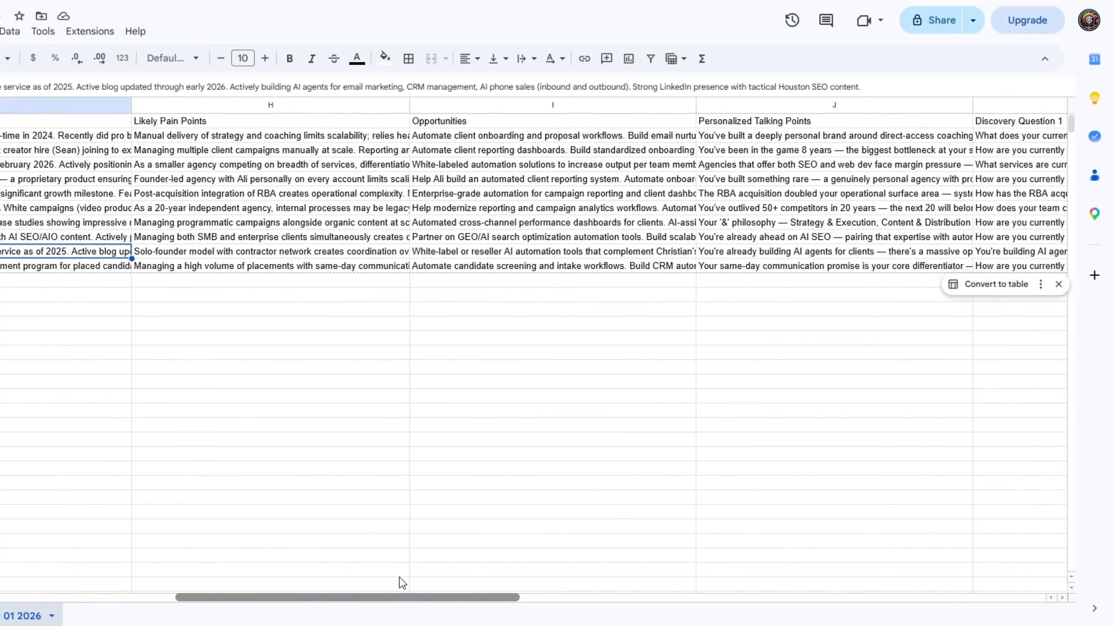
double_click(169, 193)
double_click(172, 224)
double_click(171, 253)
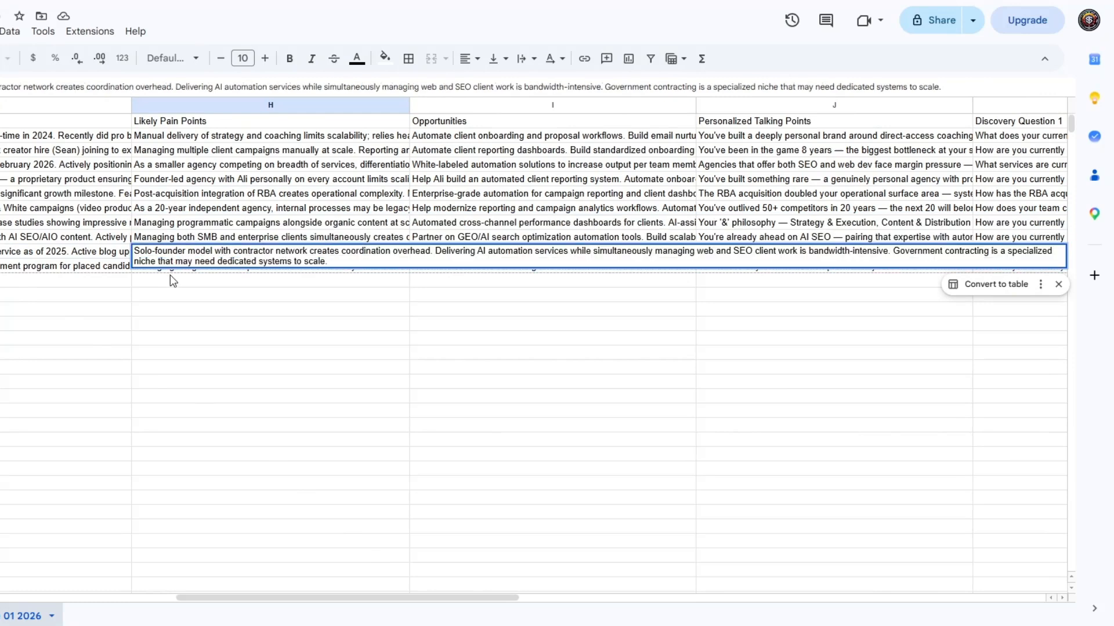
click(172, 280)
Read the Opportunities entries for Rehman Media, Launch Agency, Motiliti and Summit Horizon Group
double_click(416, 183)
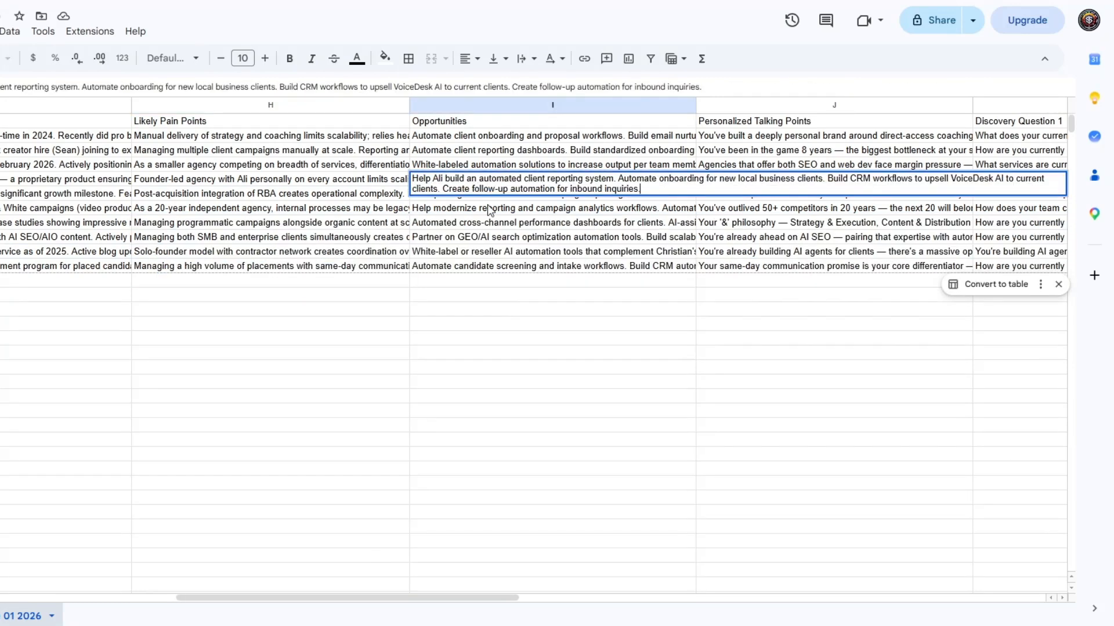
double_click(489, 209)
double_click(489, 238)
click(489, 265)
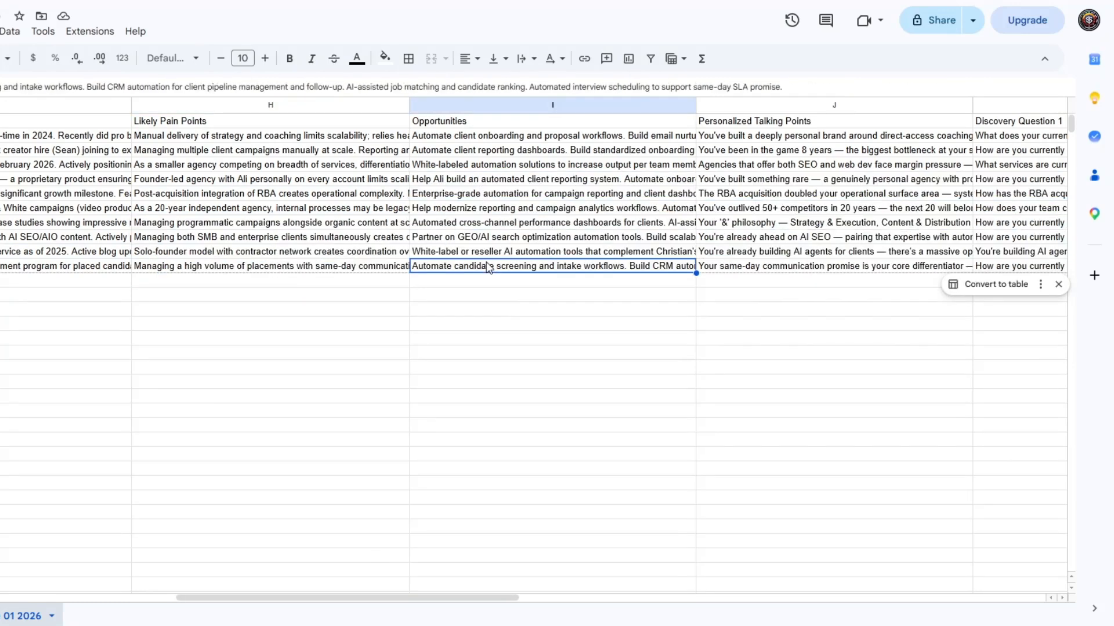
Read the Personalized Talking Points entries for Trend Media and Launch Agency
double_click(726, 150)
double_click(741, 208)
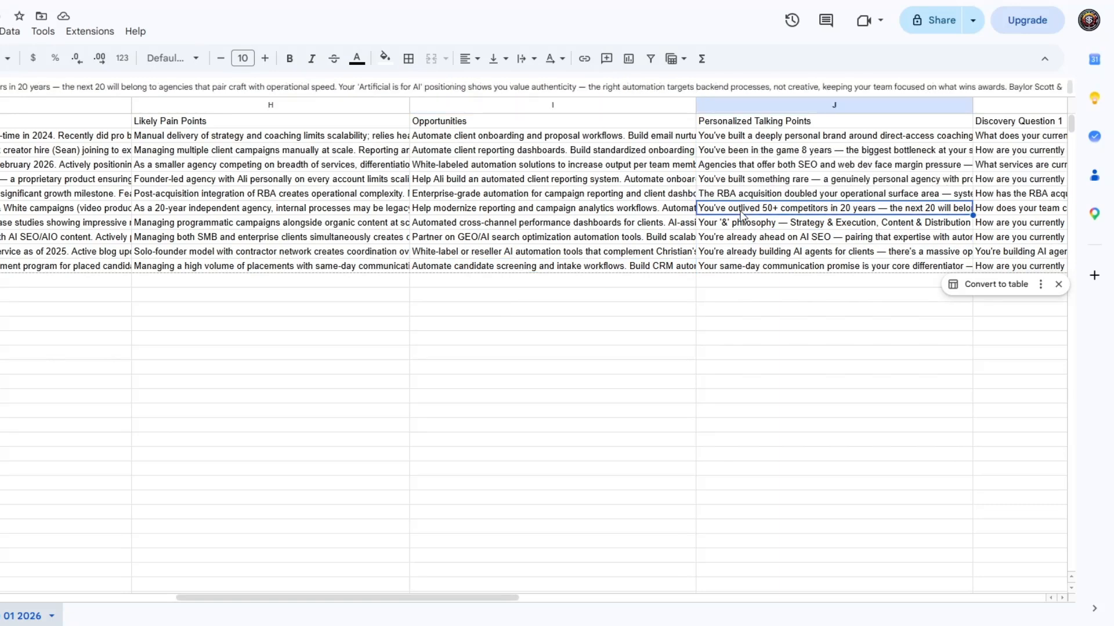
click(741, 281)
Read sample entries in the Discovery Question 1 to 4 columns across several agencies
click(184, 241)
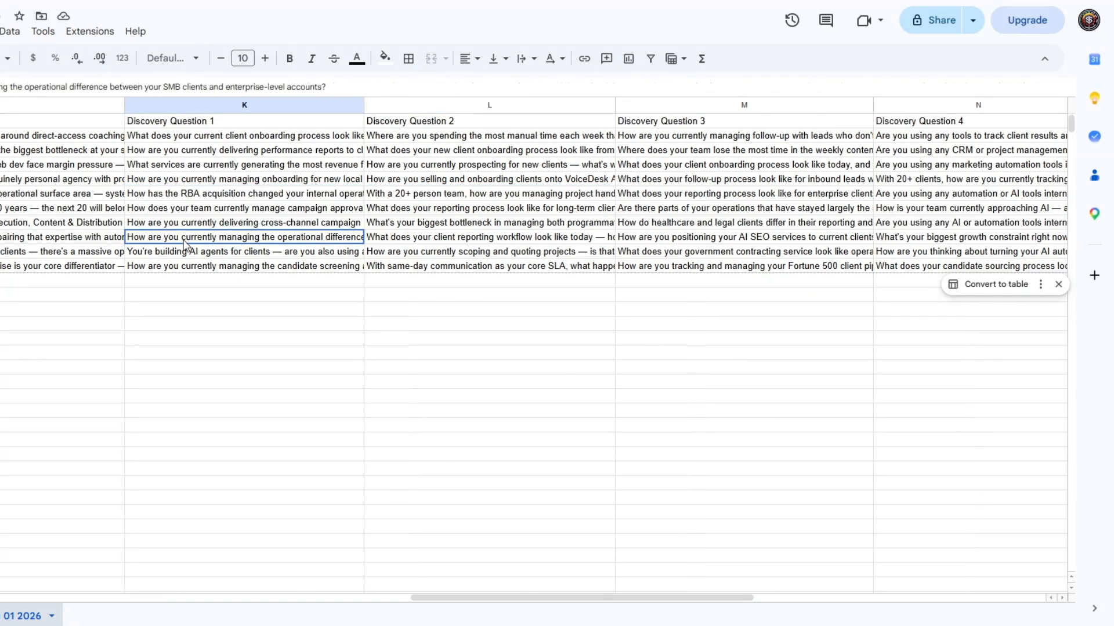
double_click(202, 197)
double_click(397, 225)
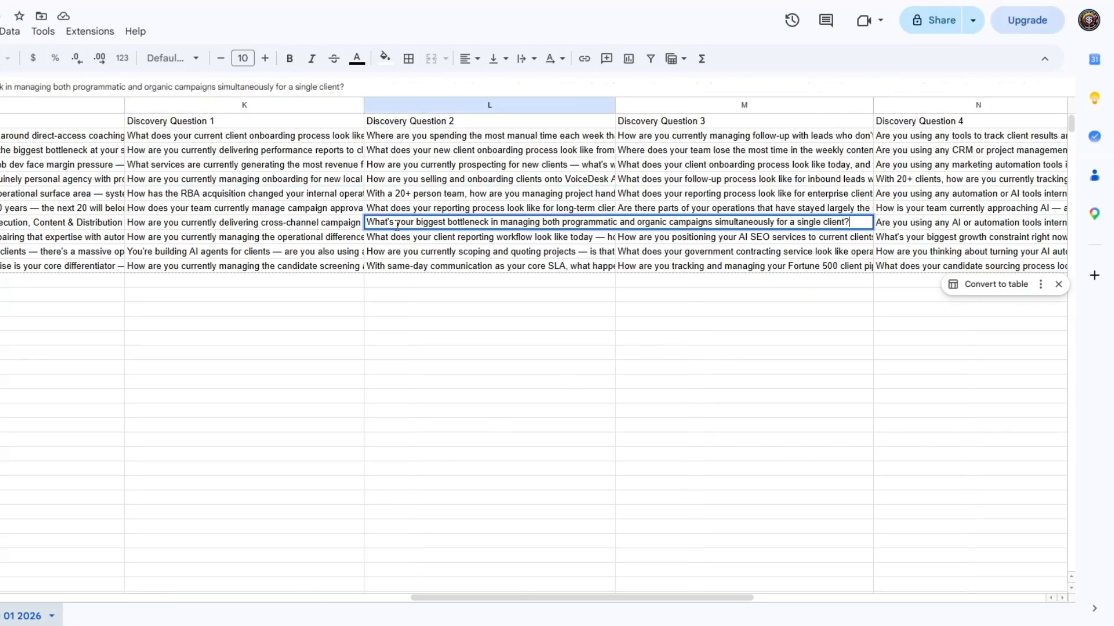
click(671, 267)
double_click(696, 268)
click(890, 187)
double_click(890, 189)
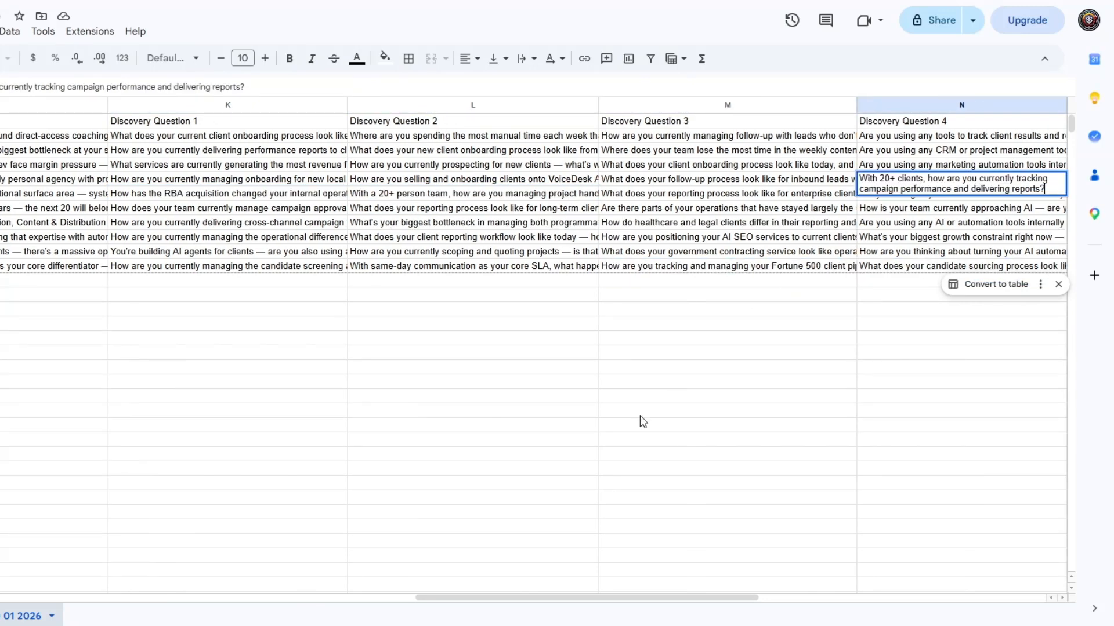
click(597, 557)
Look over the Discovery Question 5 column, including the Baal & Spots and Summit Horizon Group entries
drag(620, 603, 777, 597)
click(639, 223)
click(637, 268)
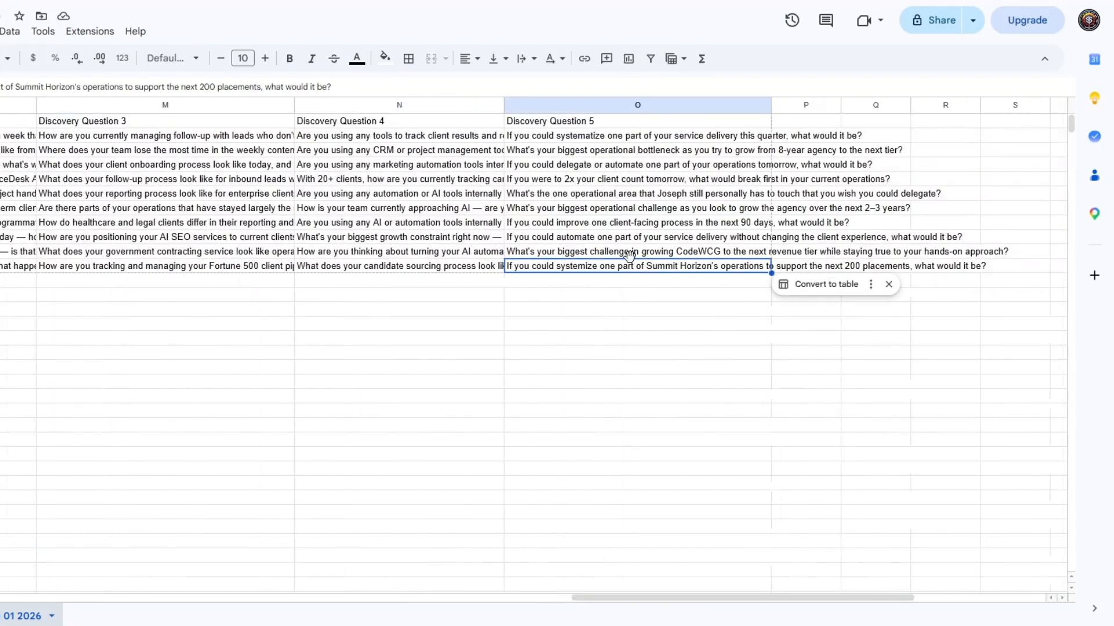
click(624, 297)
Return to the first columns of the briefs and compare them with the source Agency Leads spreadsheet
drag(643, 598, 75, 566)
click(380, 343)
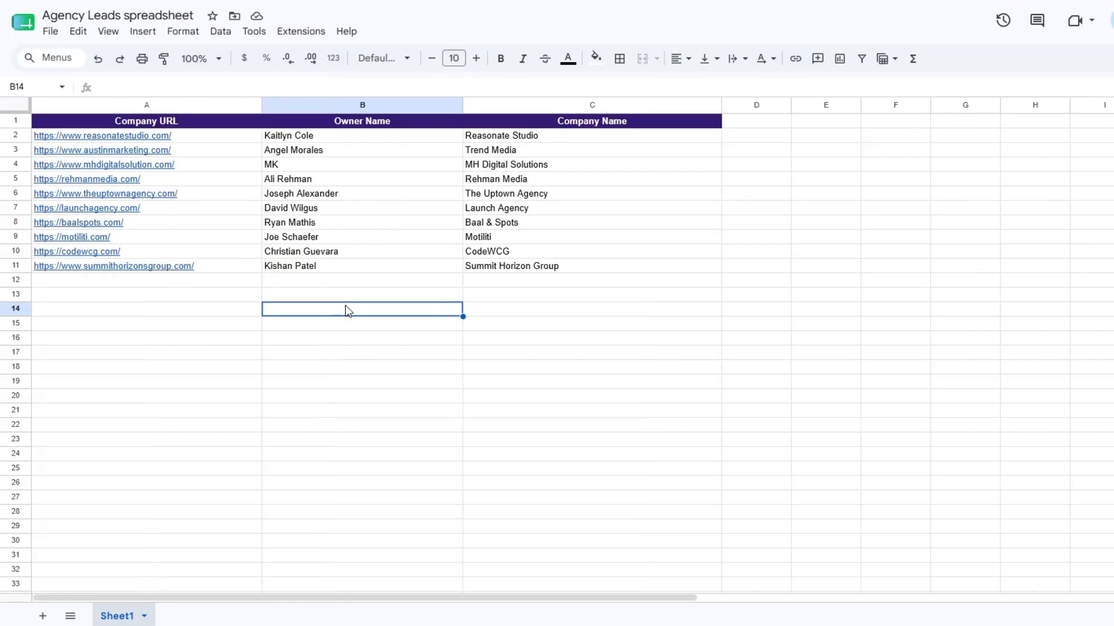
click(446, 327)
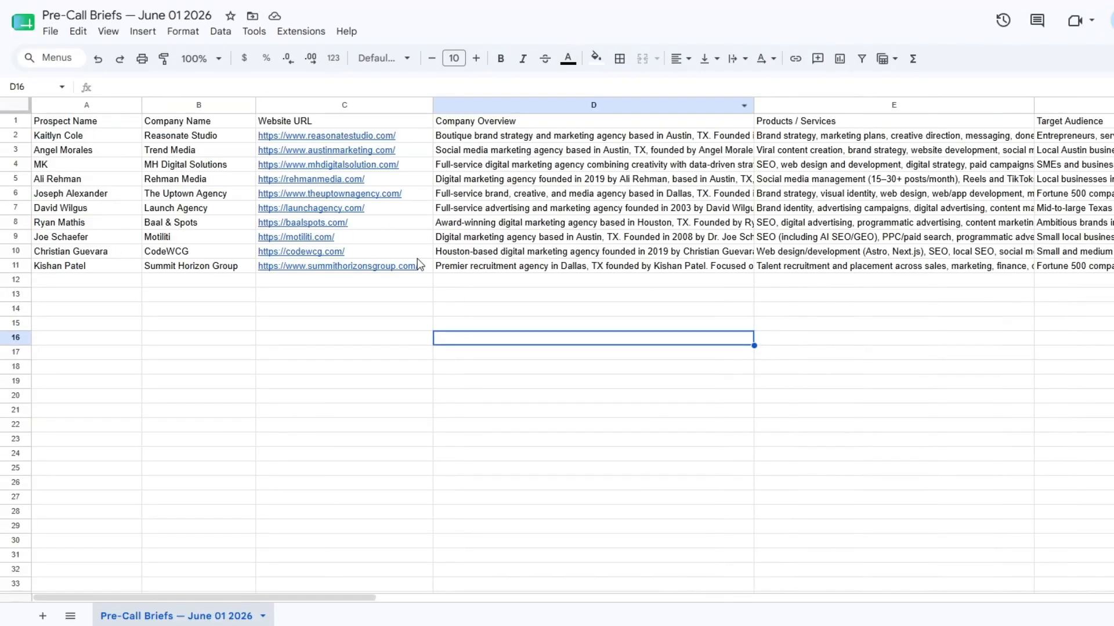
Look over the Prospect Name through Products / Services columns of the Pre-Call Briefs — June 01 2026 sheet
click(506, 299)
click(823, 300)
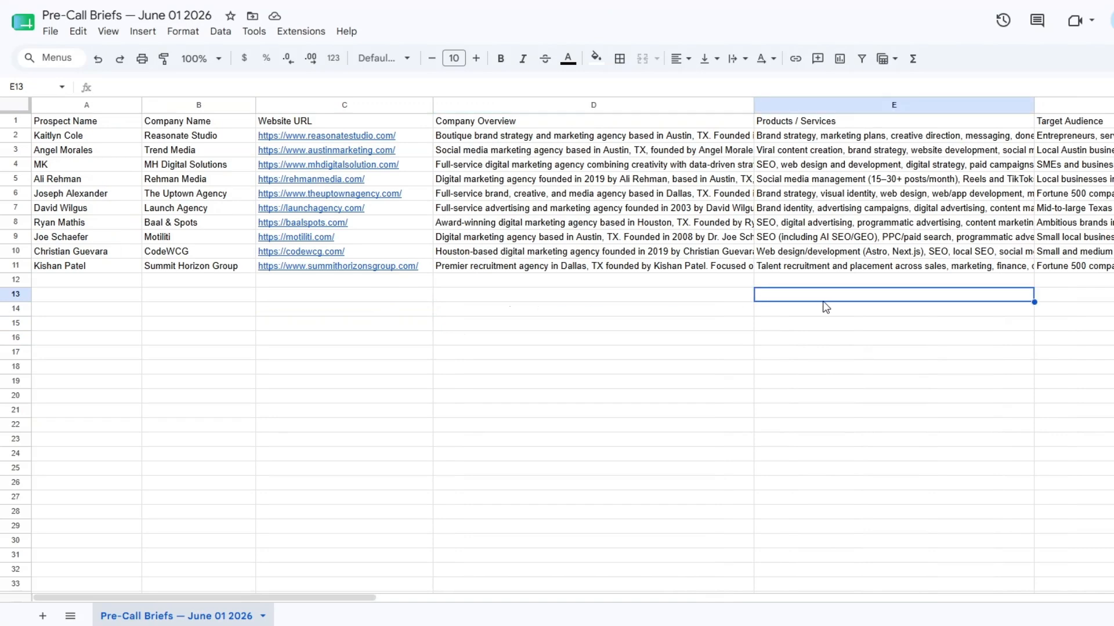
mouse_move(356, 597)
mouse_down()
mouse_move(480, 596)
mouse_move(351, 597)
mouse_up()
click(78, 297)
click(175, 316)
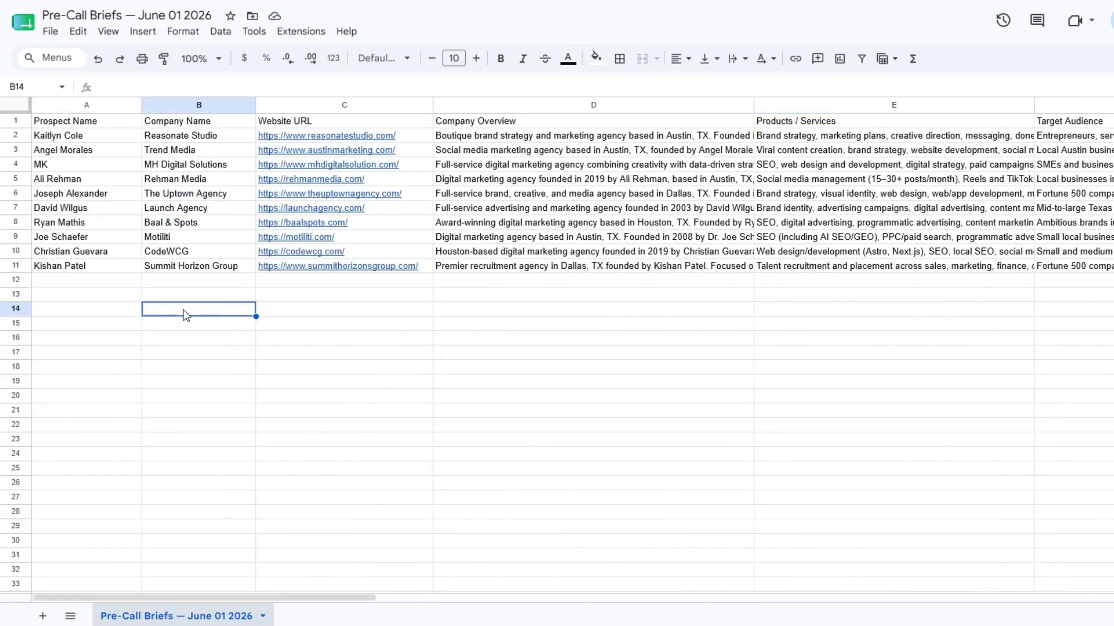
click(322, 317)
click(496, 314)
click(812, 315)
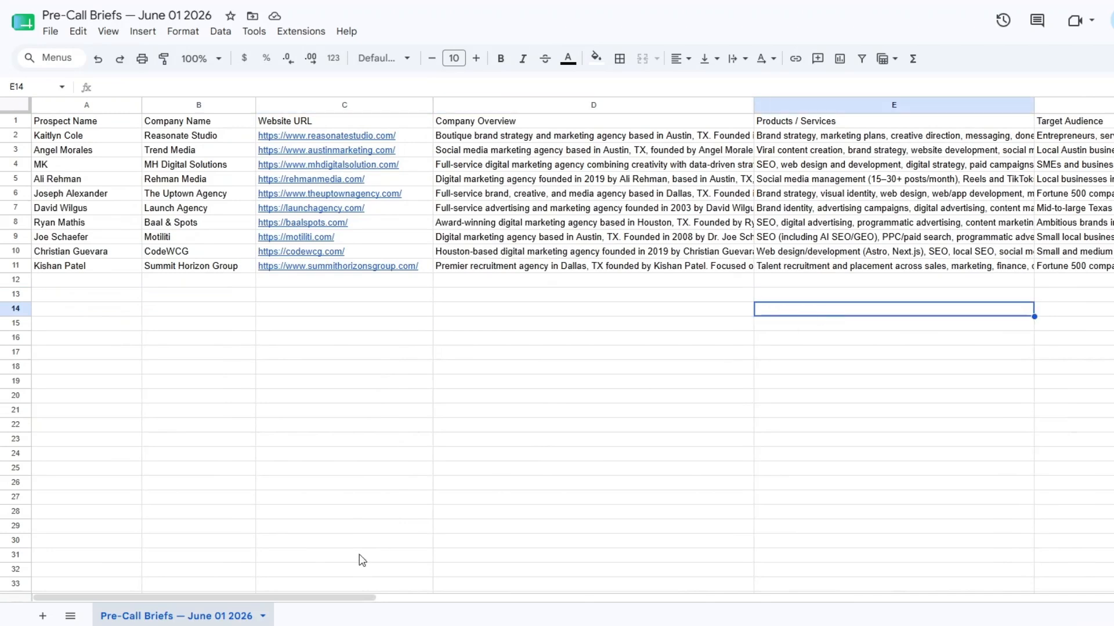
Look over the remaining brief columns from Likely Pain Points through the discovery questions
drag(311, 598, 724, 590)
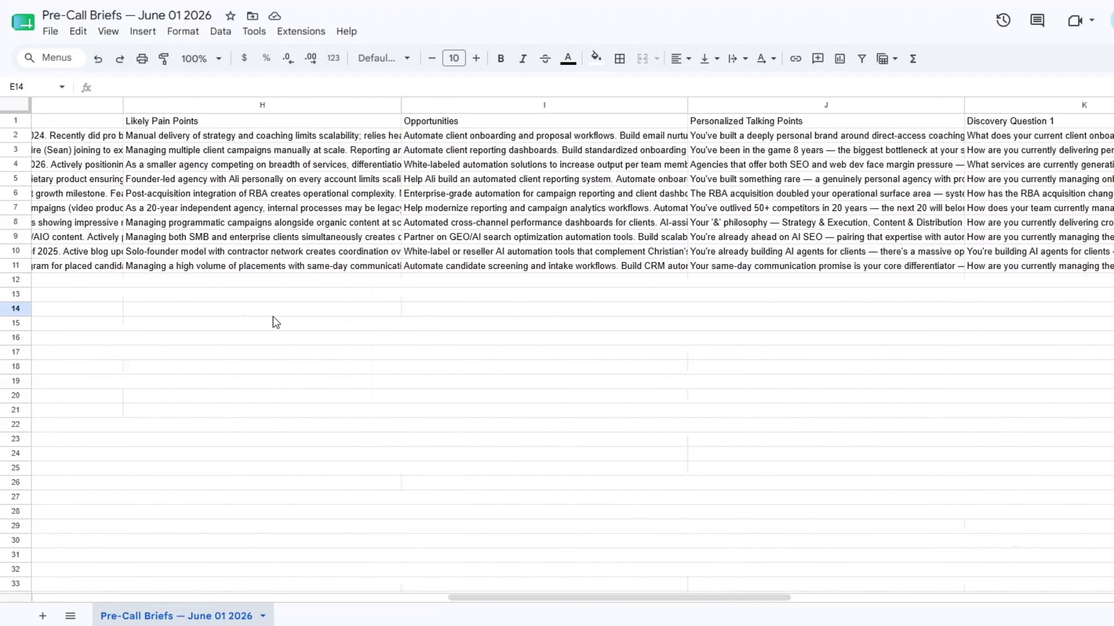
click(805, 309)
click(973, 310)
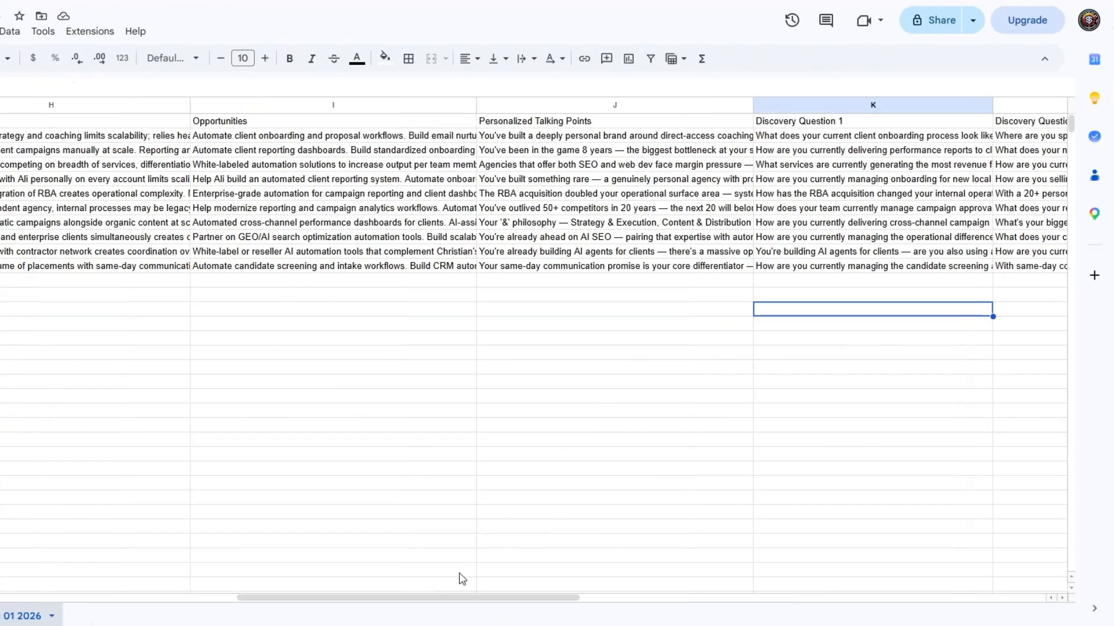
drag(467, 598, 708, 597)
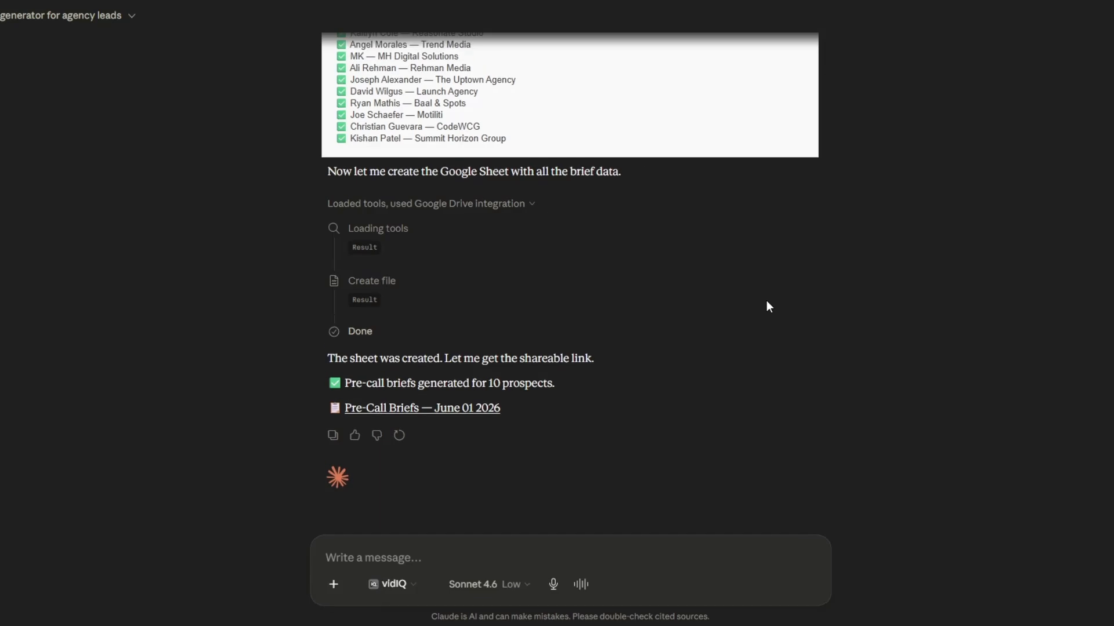
Switch to the Claude chat and review the run from its final output back to the /pre-call-brief-generator prompt
scroll(767, 307, up, 4)
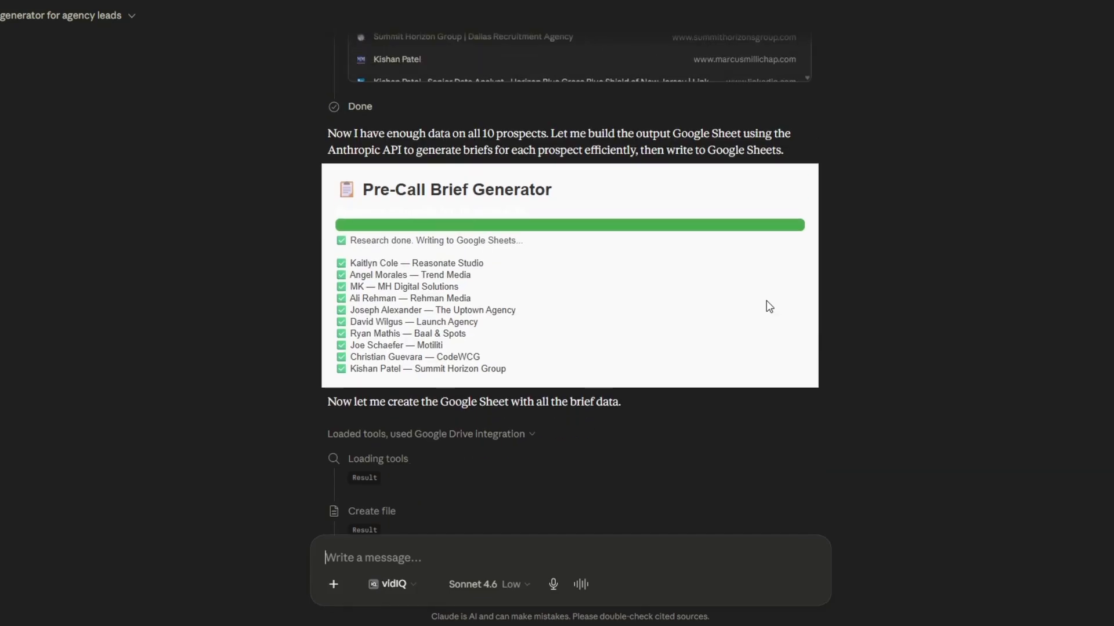
scroll(768, 306, up, 20)
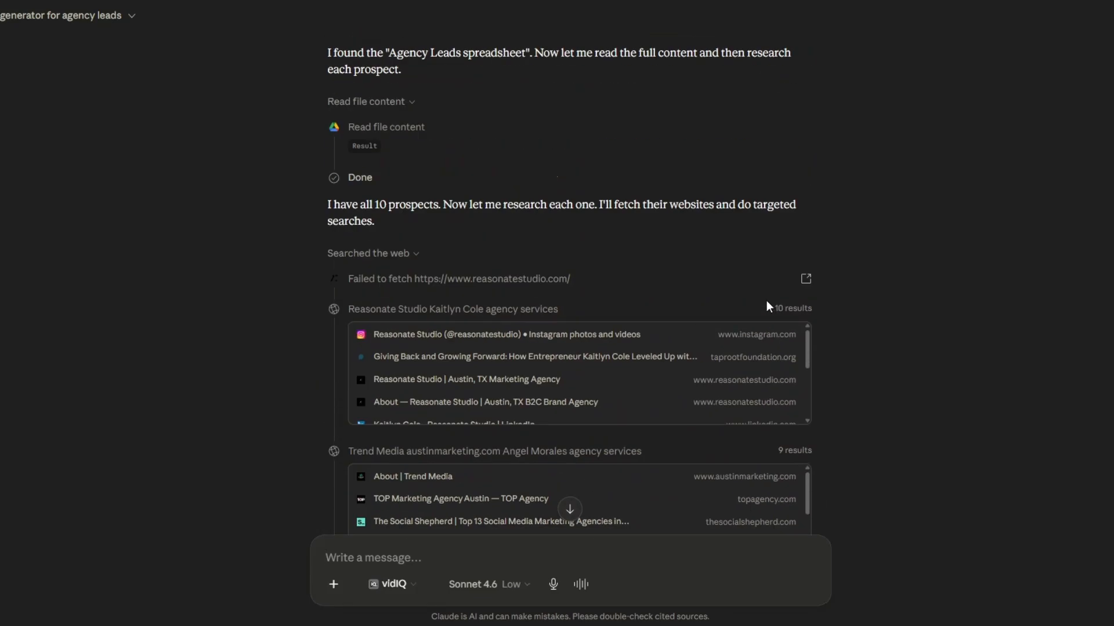
scroll(767, 301, up, 8)
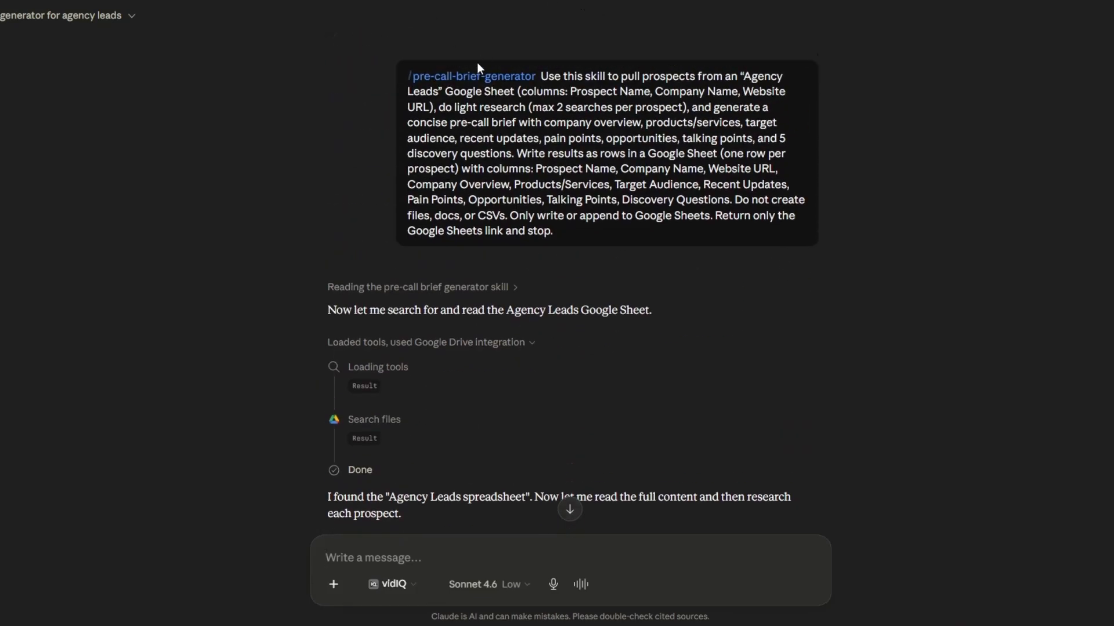
scroll(555, 470, down, 6)
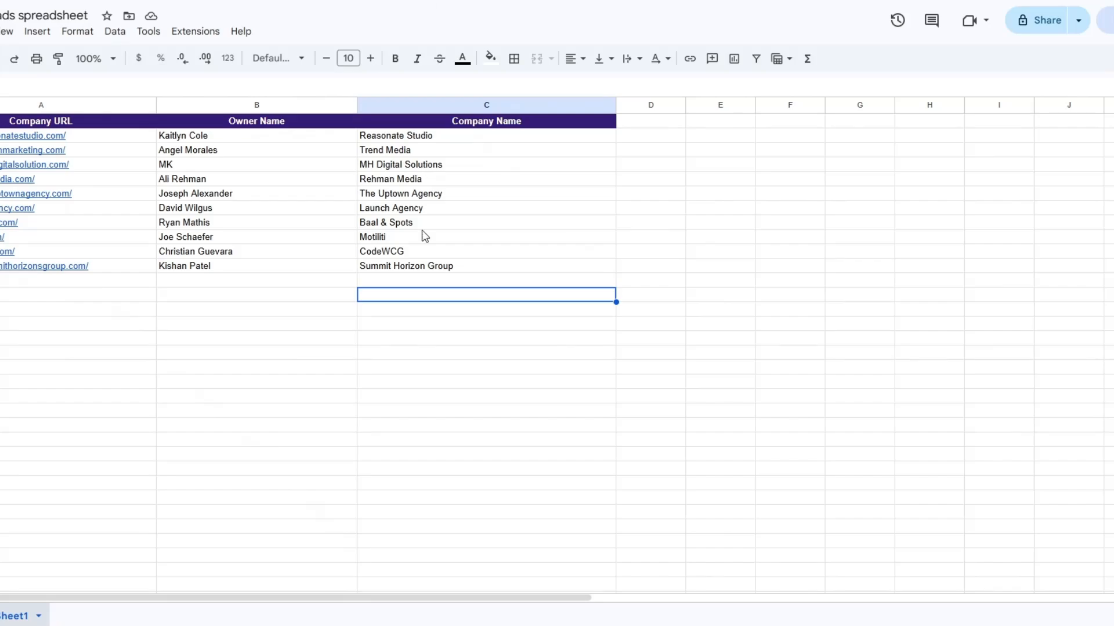
Switch to the Agency Leads spreadsheet and look over its Company URL, Owner Name and Company Name columns
key(Left)
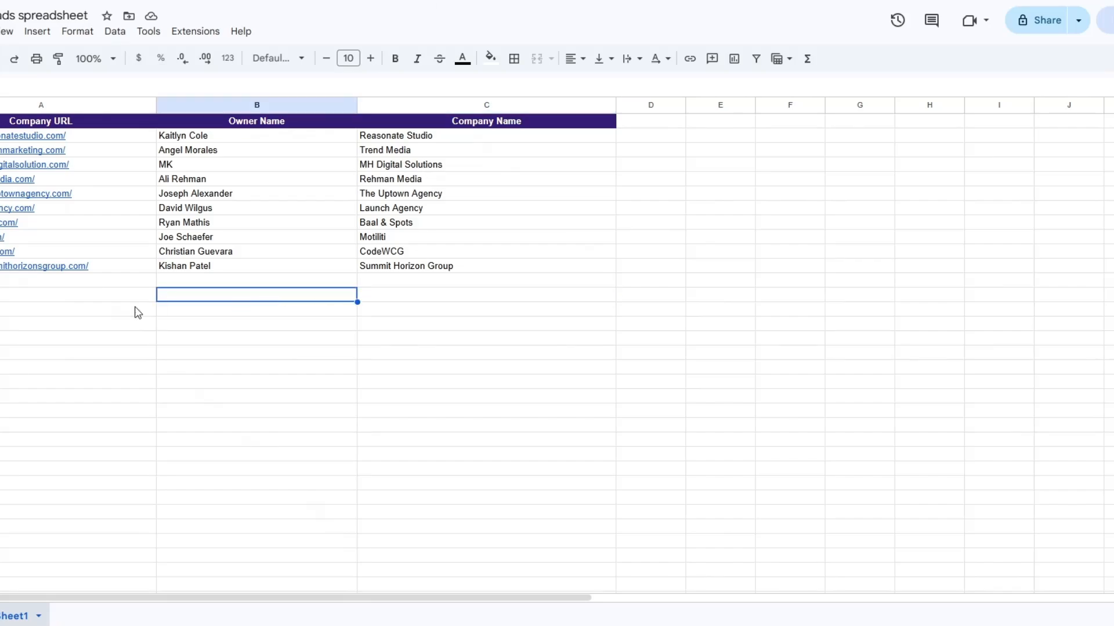
click(137, 311)
key(Right)
key(Right)
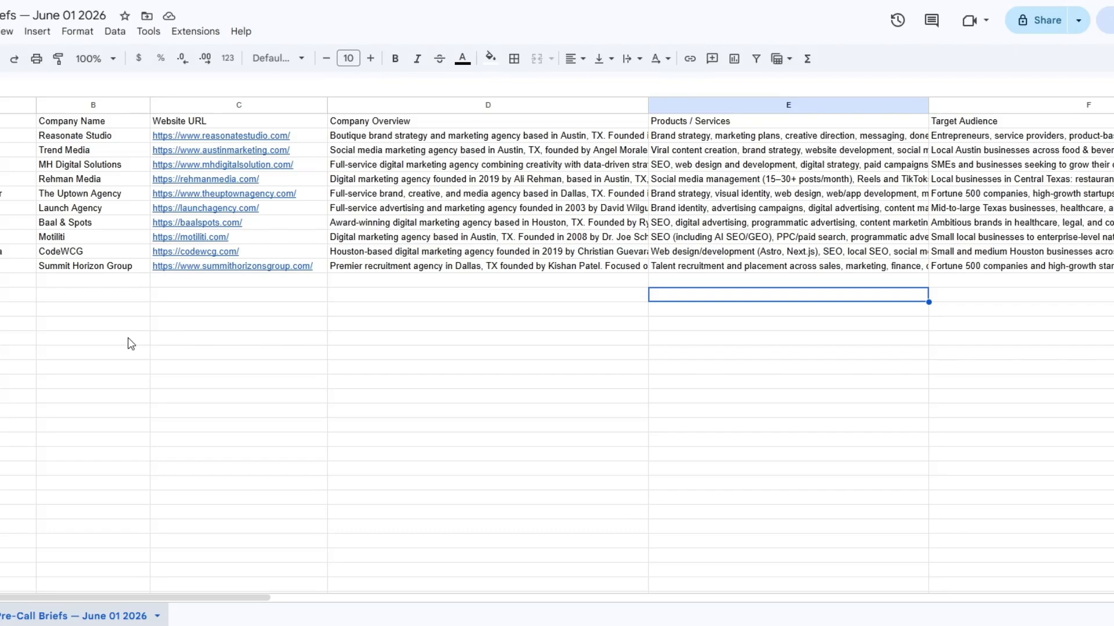
Switch to the Pre-Call Briefs sheet and look over its columns from Prospect Name through Target Audience again
click(406, 348)
click(899, 343)
click(932, 340)
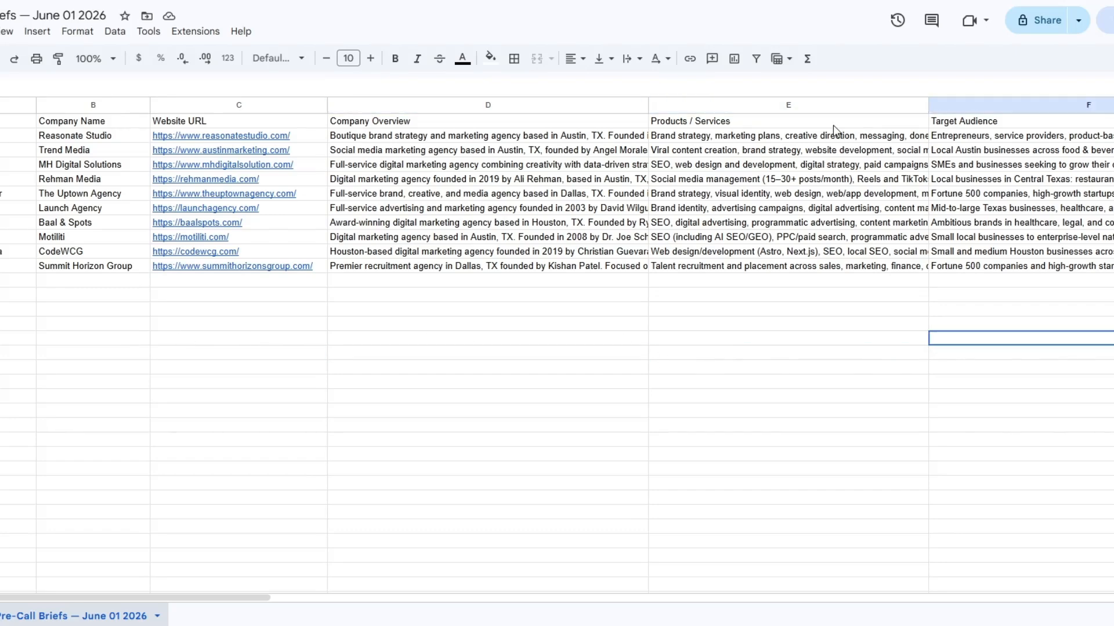
click(754, 323)
click(140, 314)
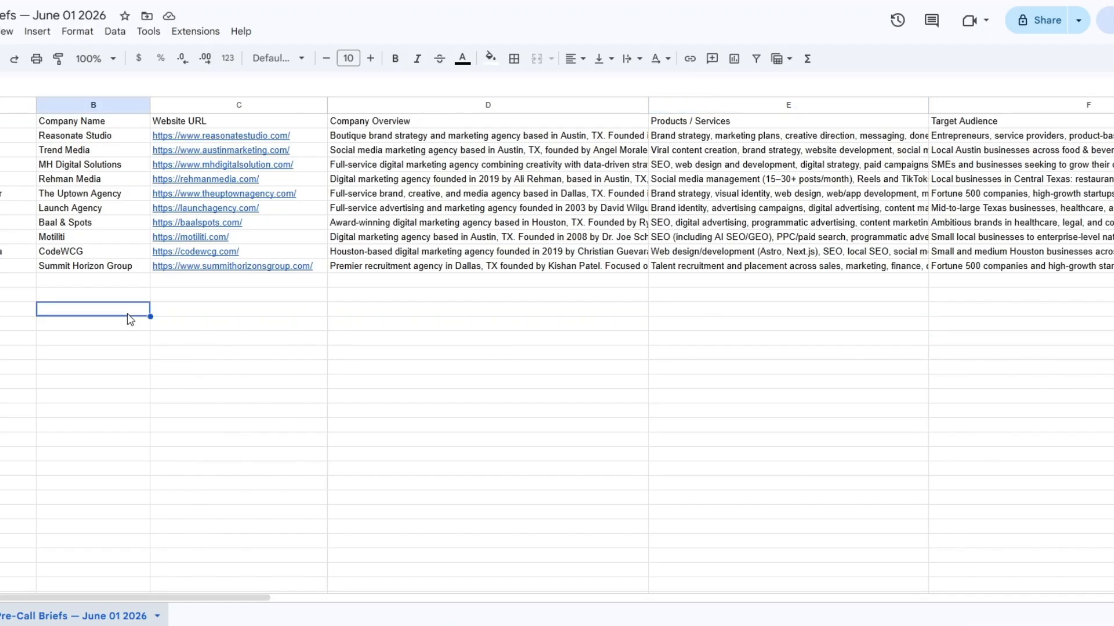
click(3, 300)
click(92, 297)
click(238, 306)
click(395, 284)
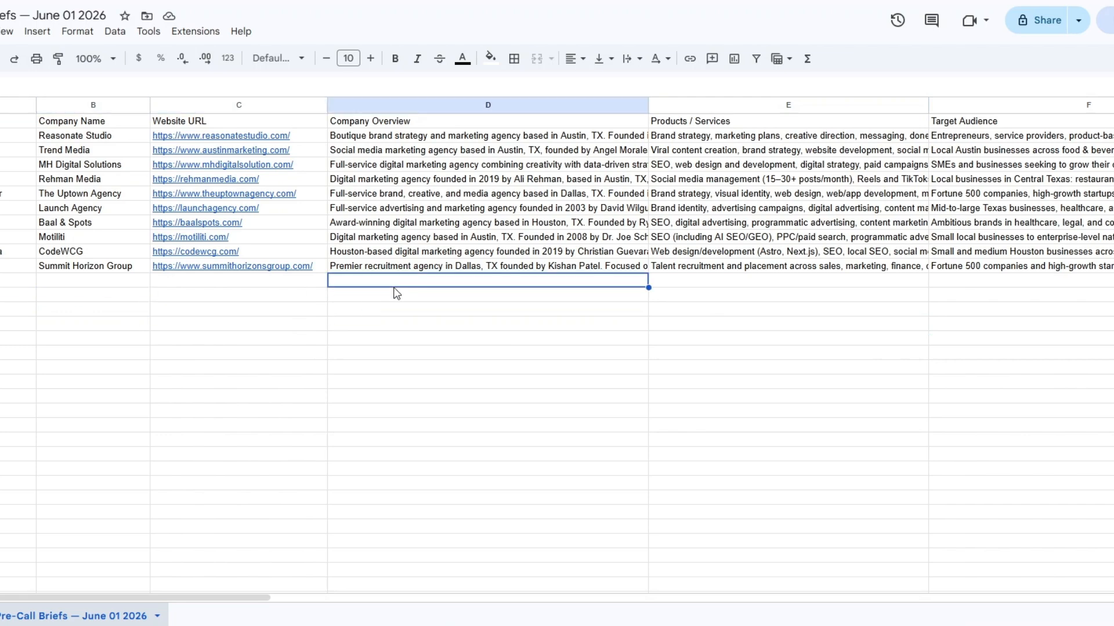
drag(239, 599, 285, 608)
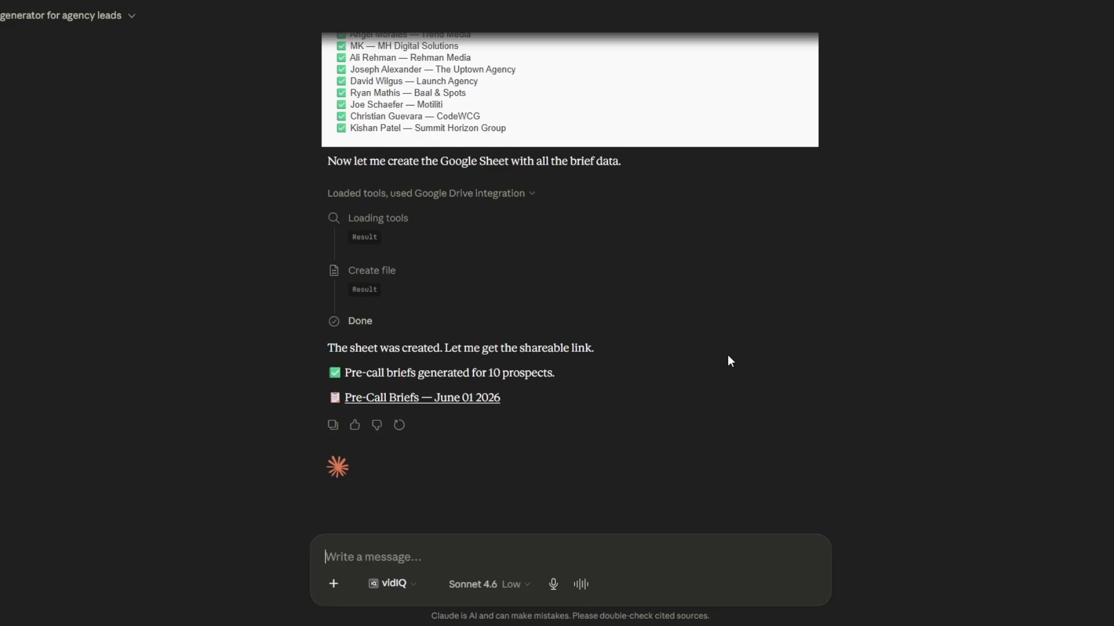
Switch back to the Claude chat and recheck the prompt, the research steps and the Pre-Call Brief Generator progress list
scroll(794, 462, up, 10)
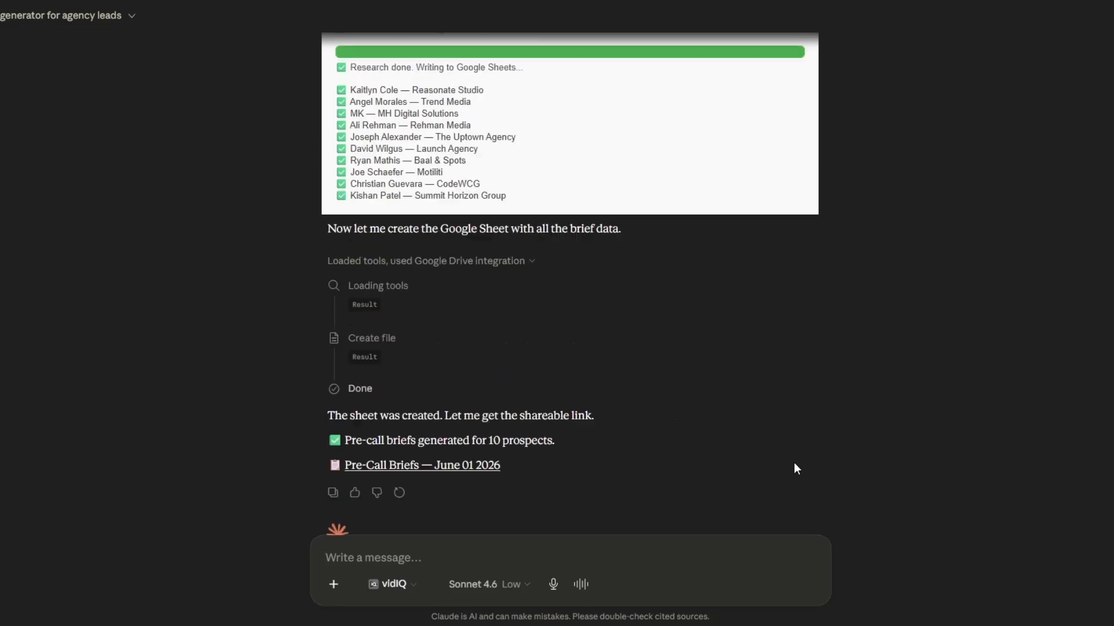
scroll(793, 461, up, 15)
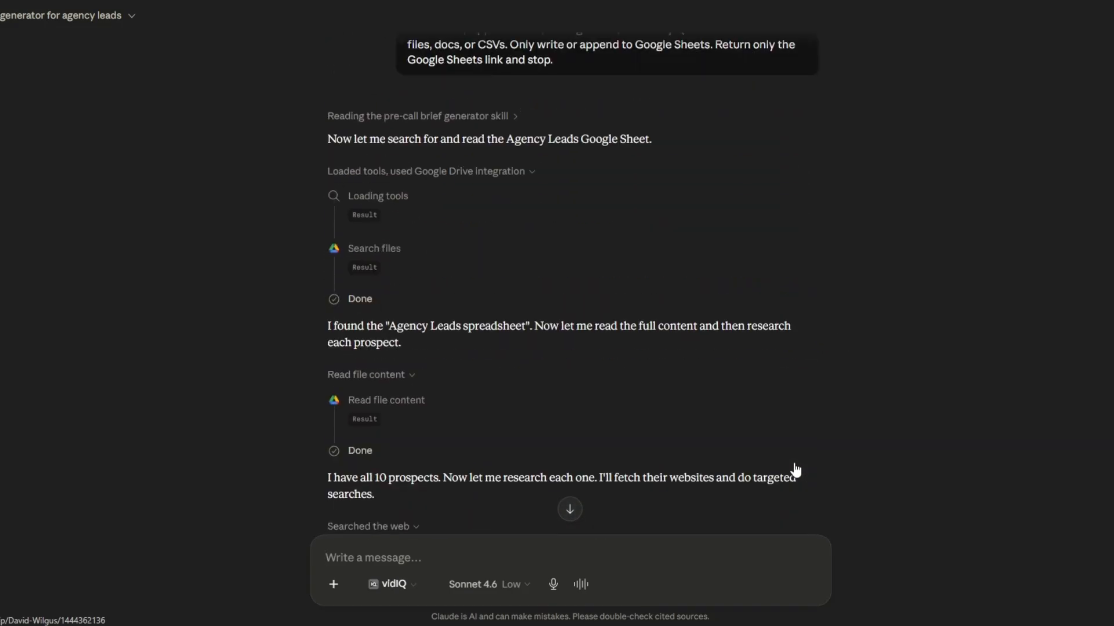
scroll(966, 415, down, 10)
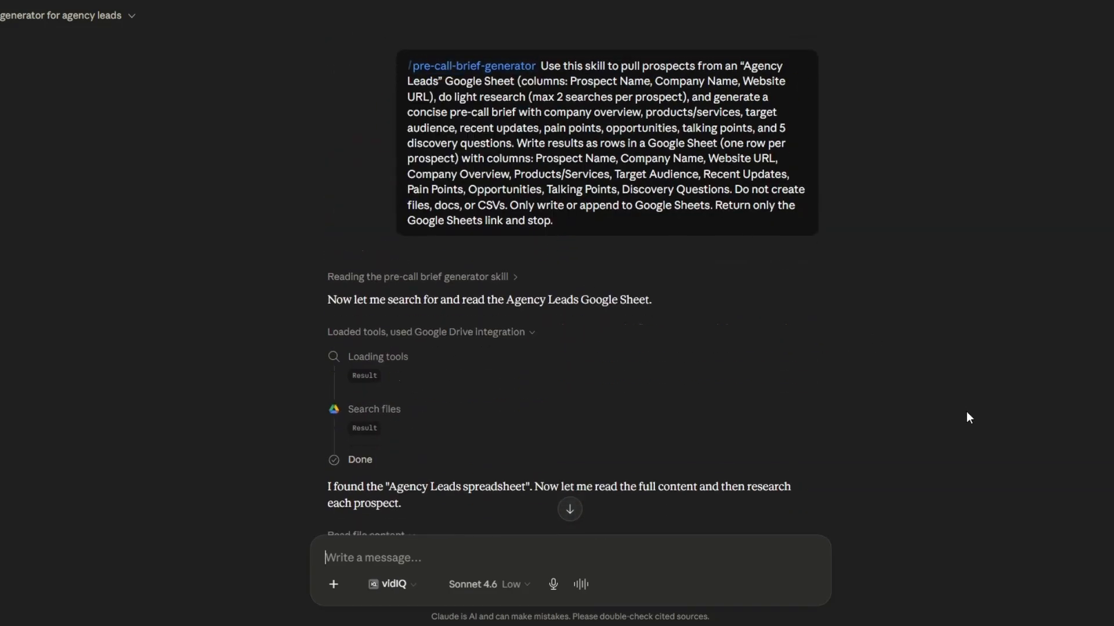
scroll(966, 412, down, 20)
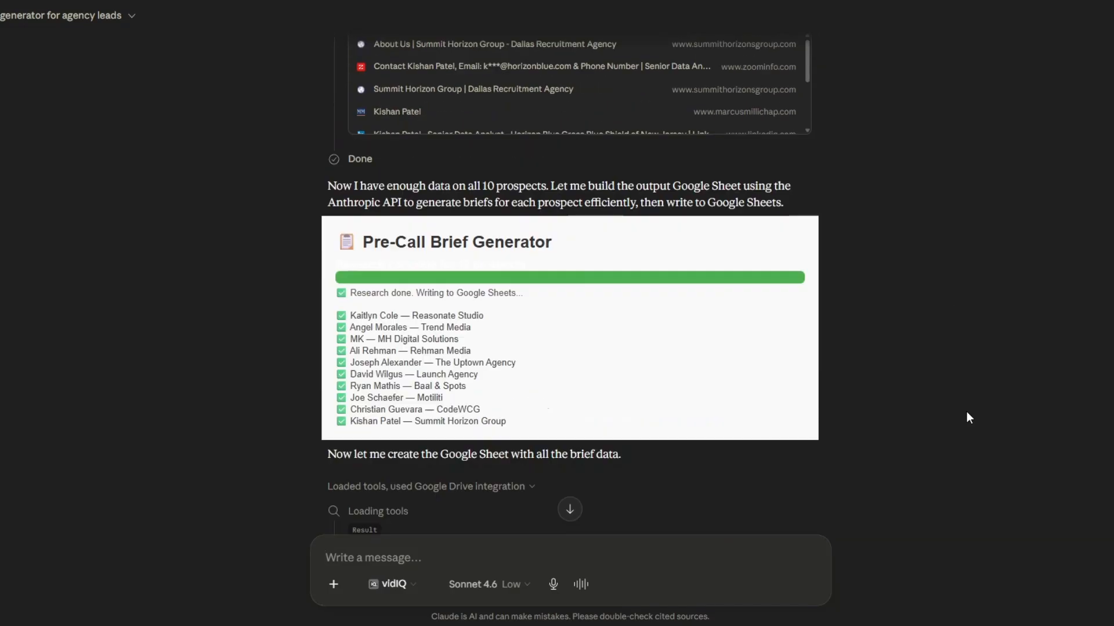